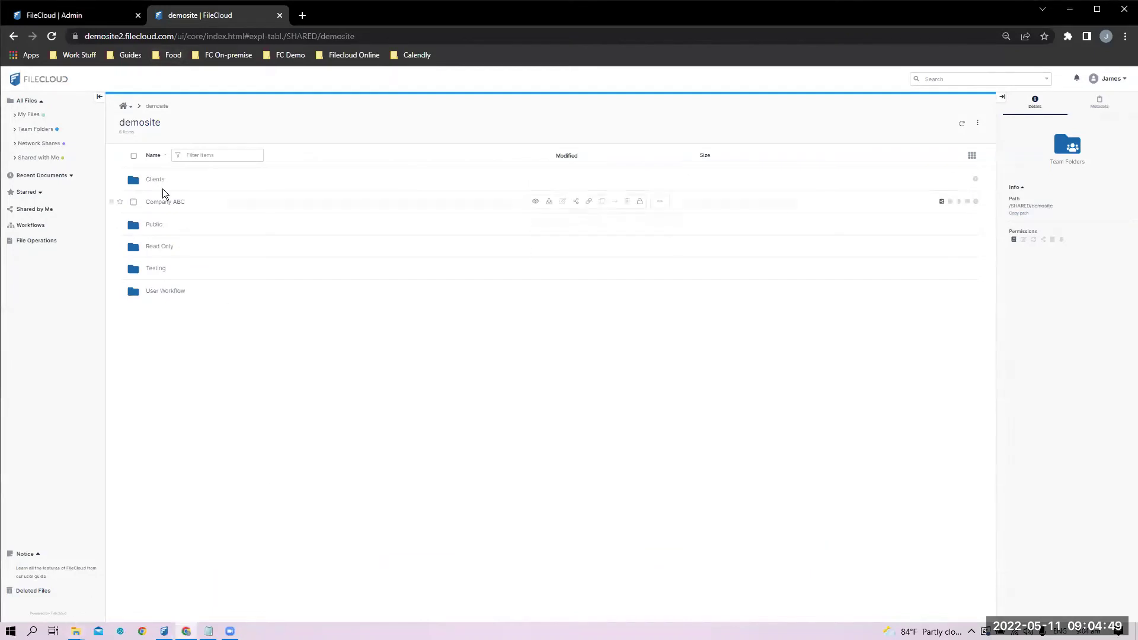
- Open the Testing folder in the web portal, then bring the local Testing folder window forward
left_click(156, 268)
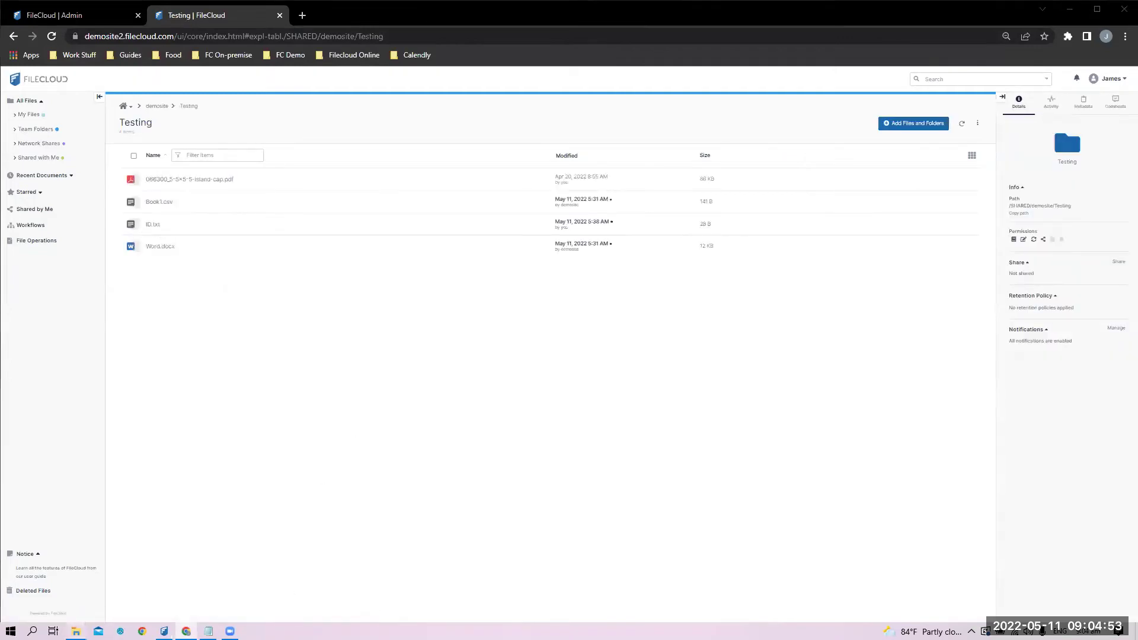
mouse_move(76, 631)
left_click(86, 572)
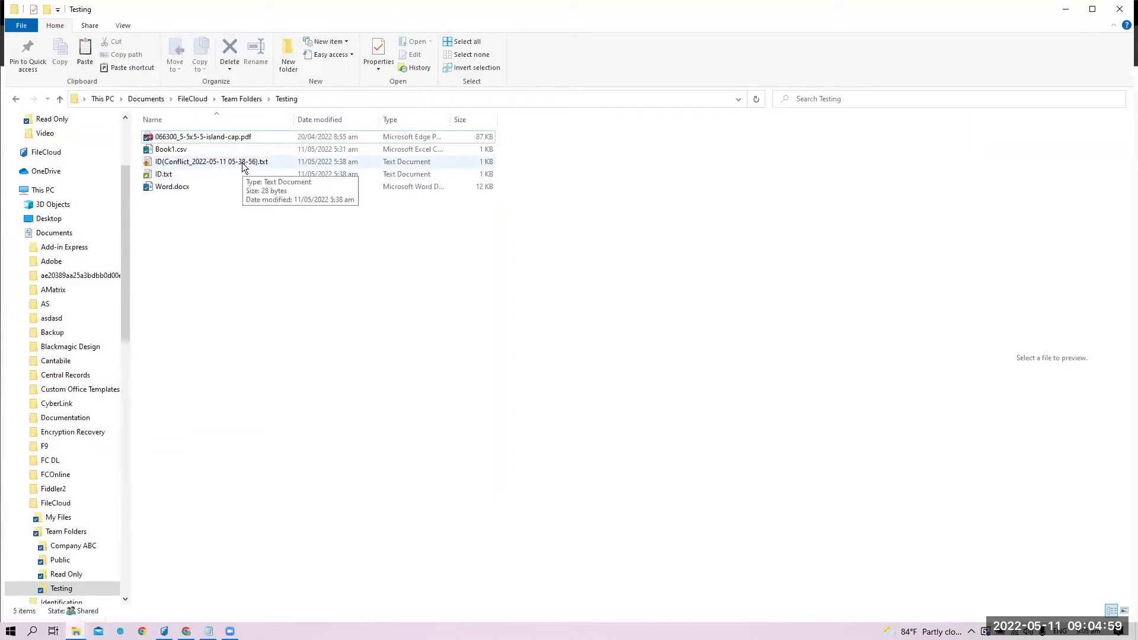
left_click(242, 163)
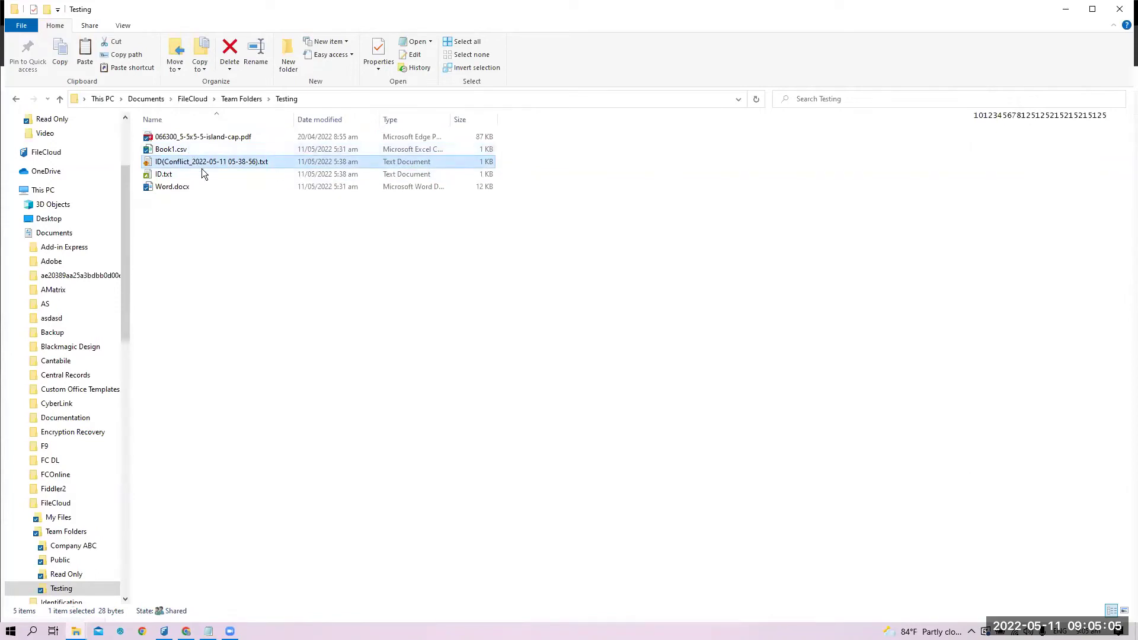
left_click(203, 176)
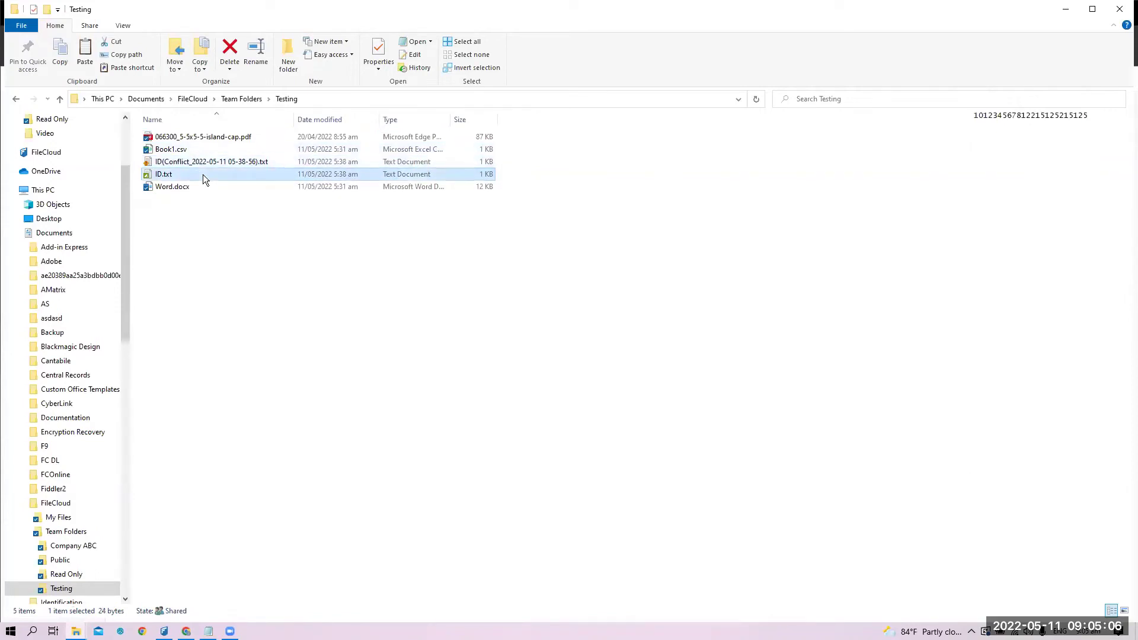
left_click(247, 163)
left_click(246, 174)
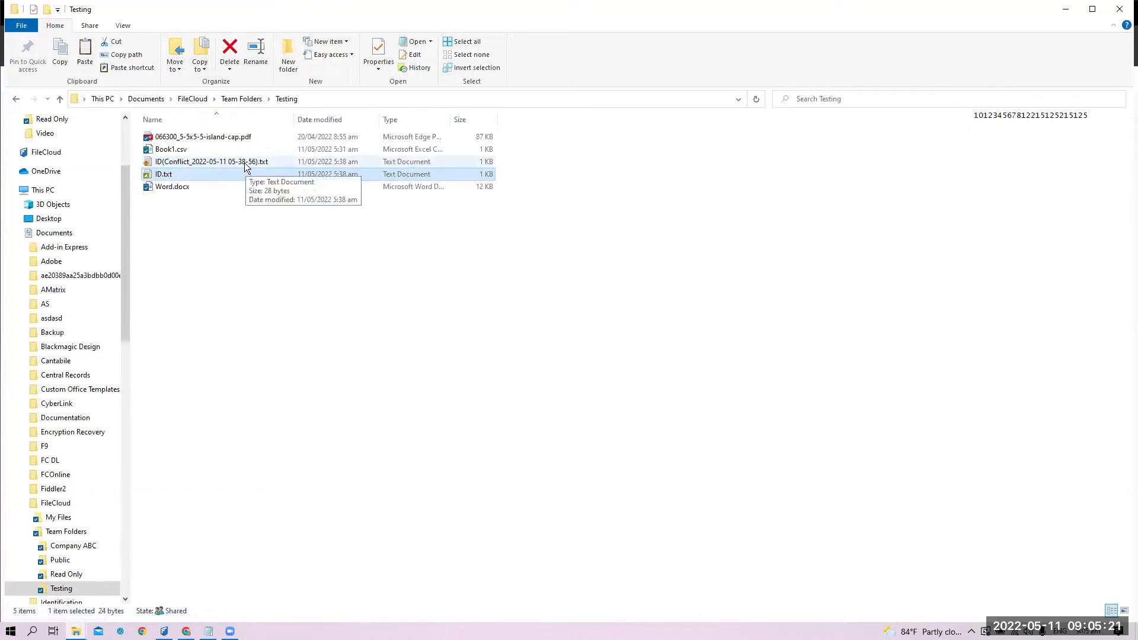
left_click(244, 163)
left_click(239, 174)
left_click(241, 163)
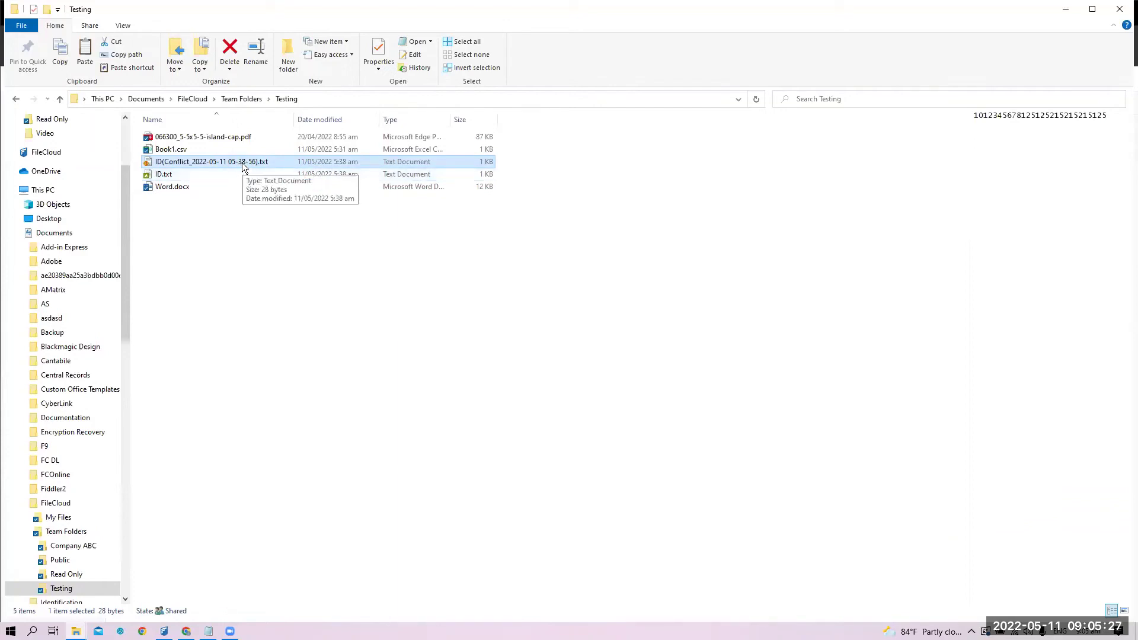
left_click(203, 175)
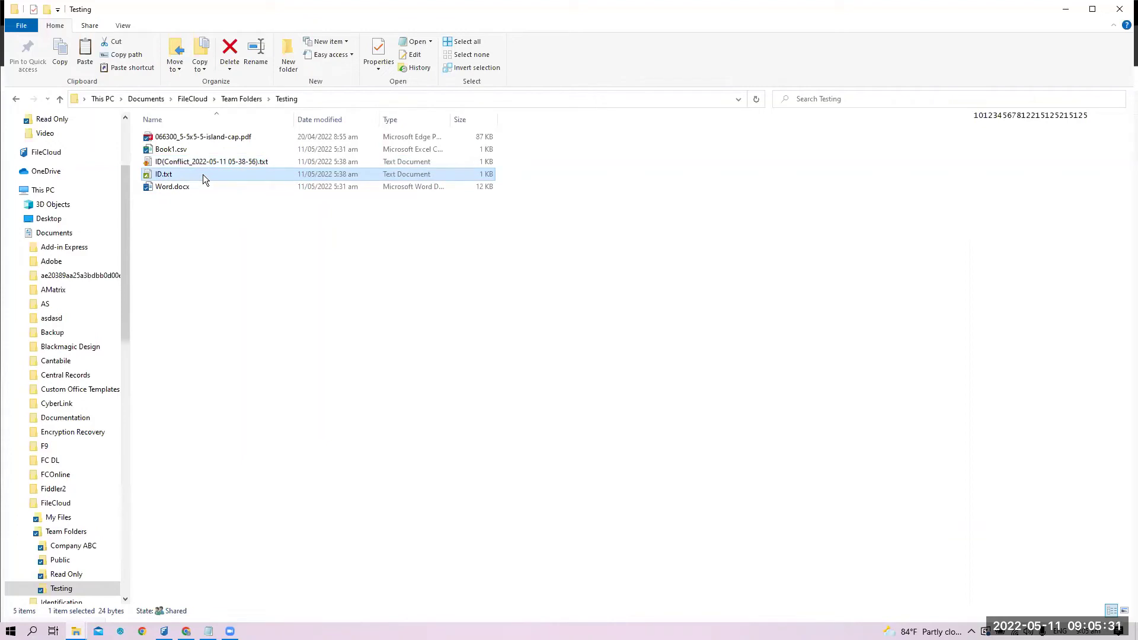
right_click(203, 174)
mouse_move(294, 368)
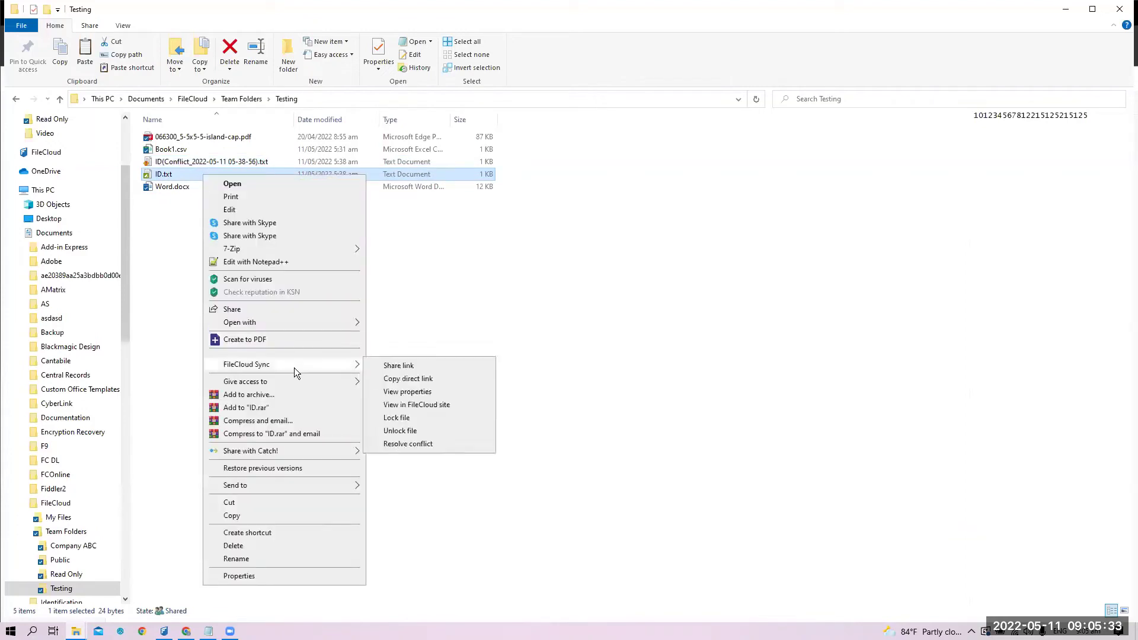
left_click(413, 444)
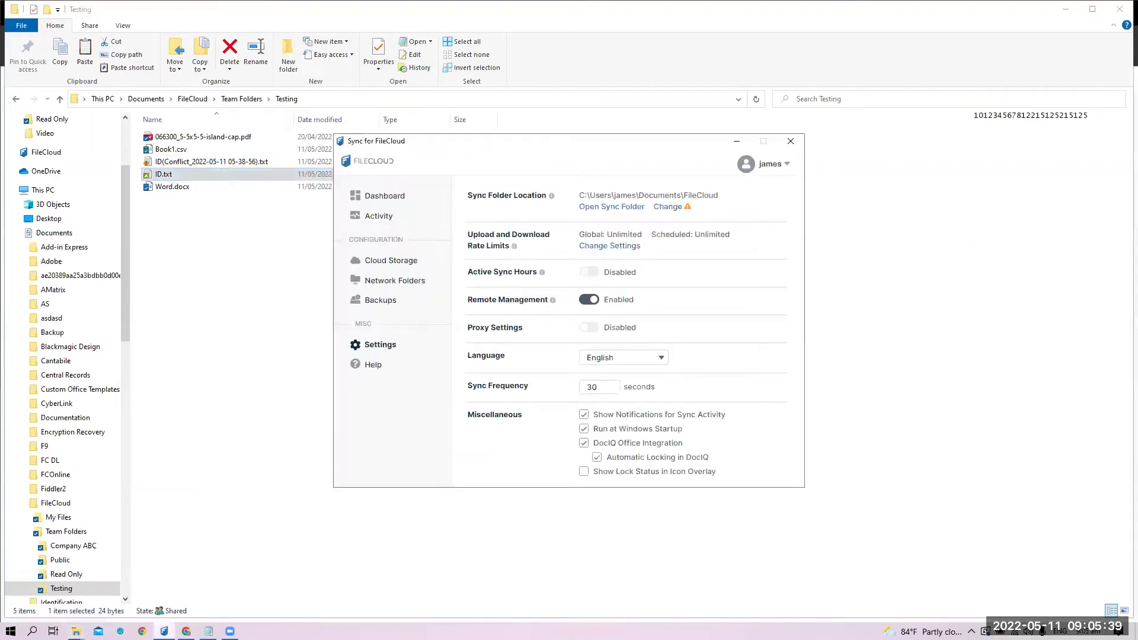
left_click(386, 196)
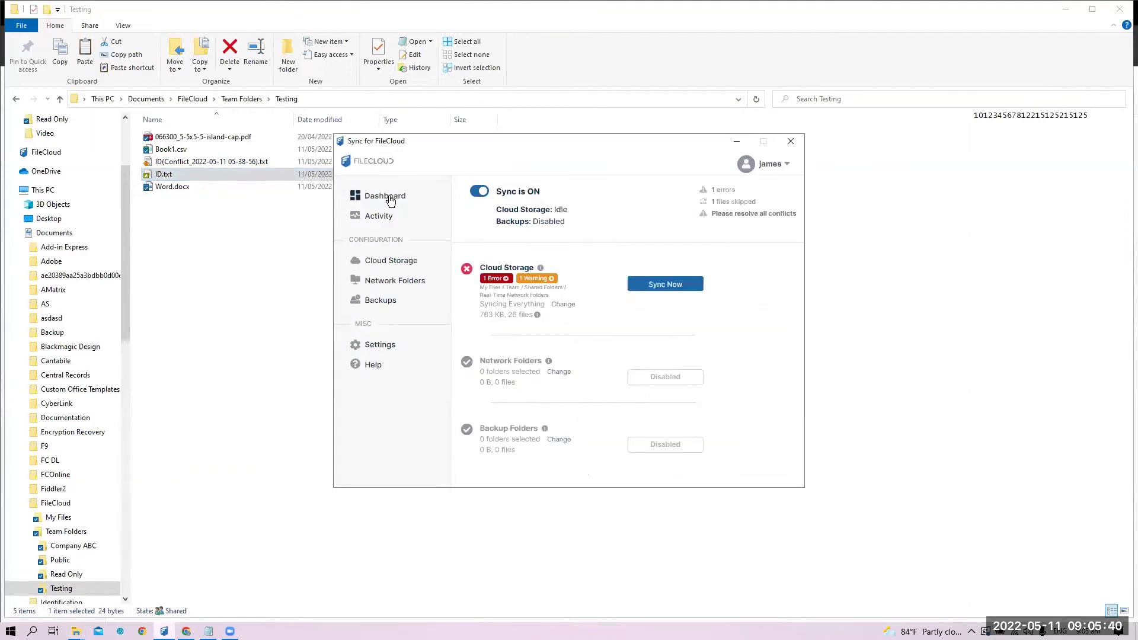
left_click(494, 278)
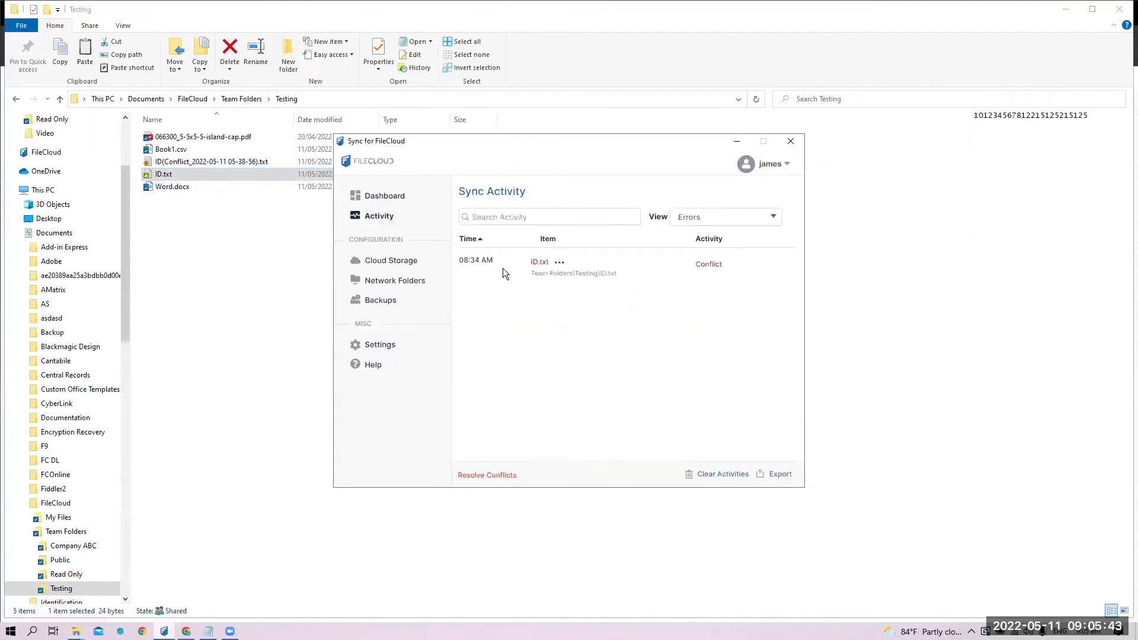
left_click(559, 262)
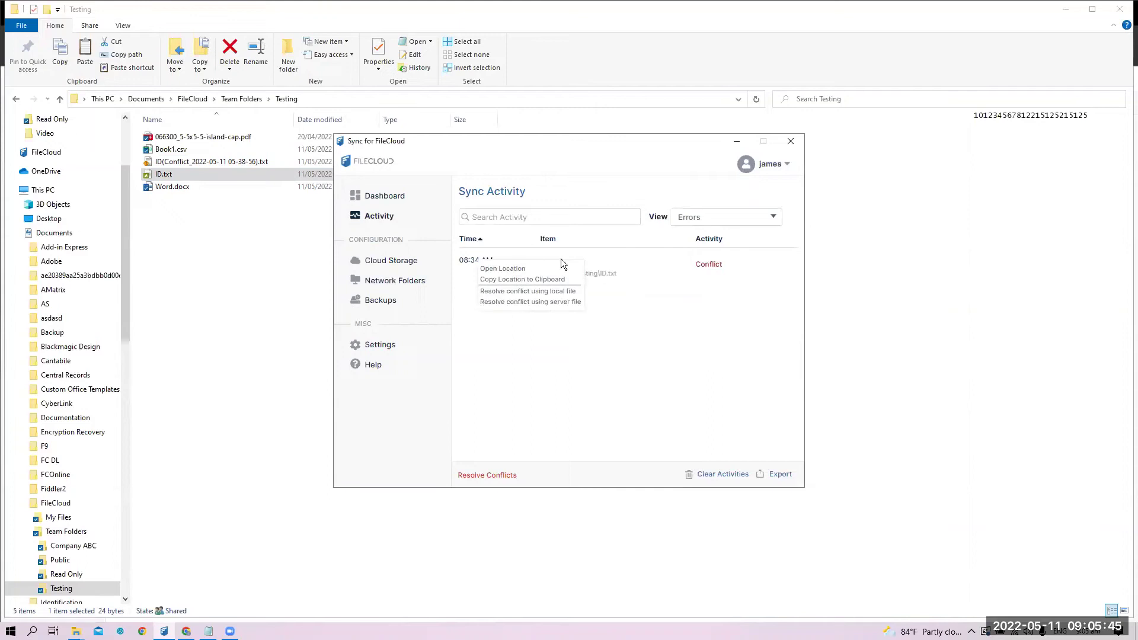
left_click(539, 293)
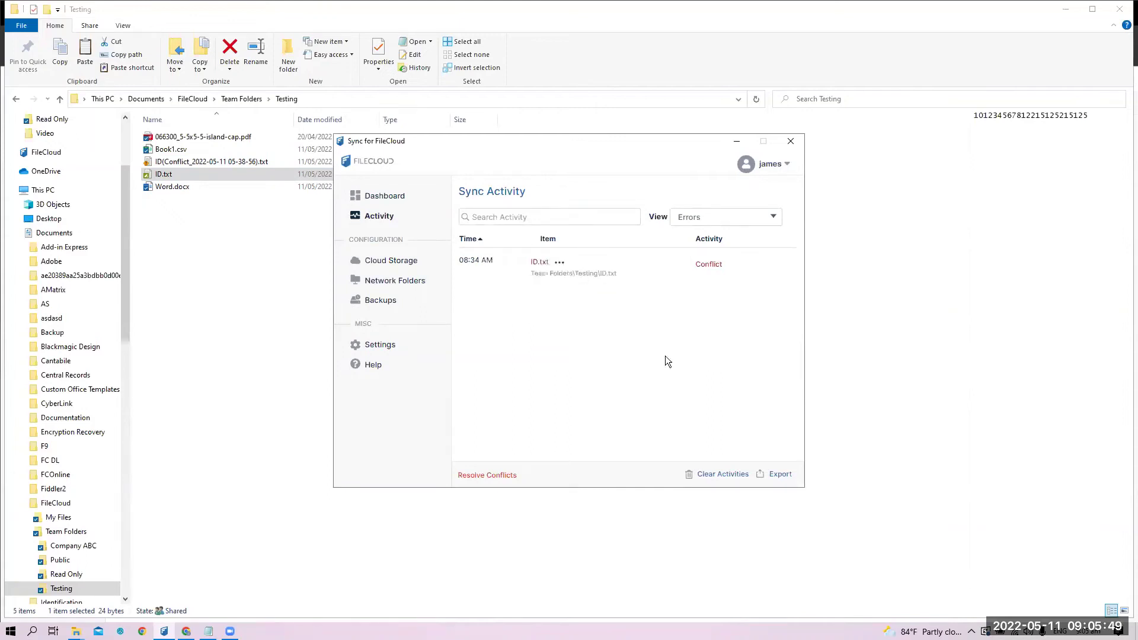
double_click(579, 275)
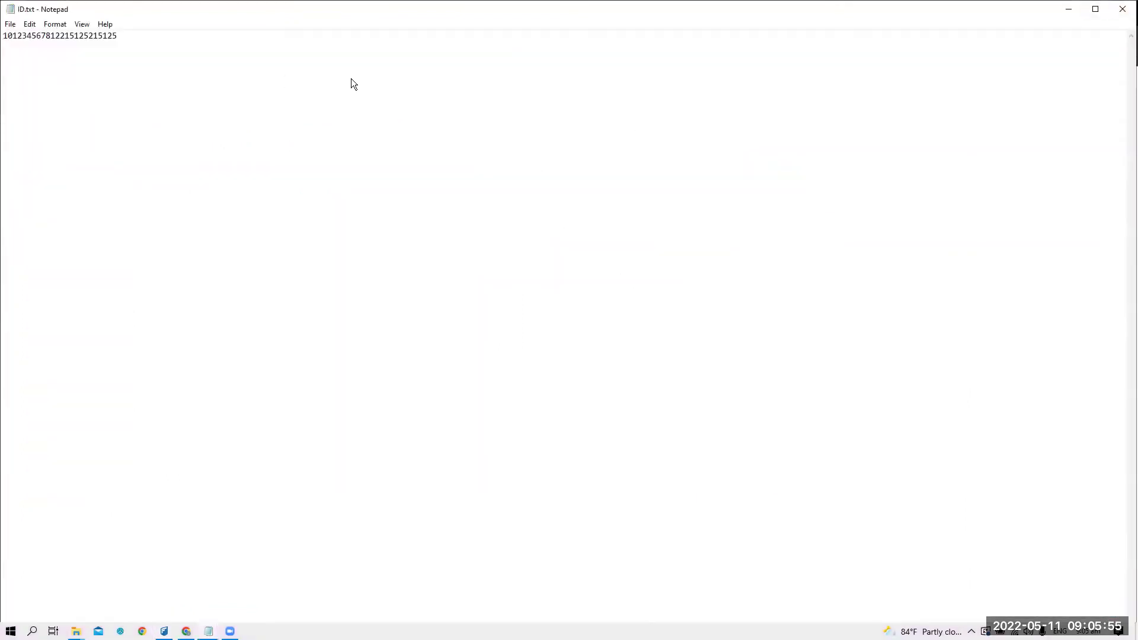
left_click(1123, 9)
right_click(562, 267)
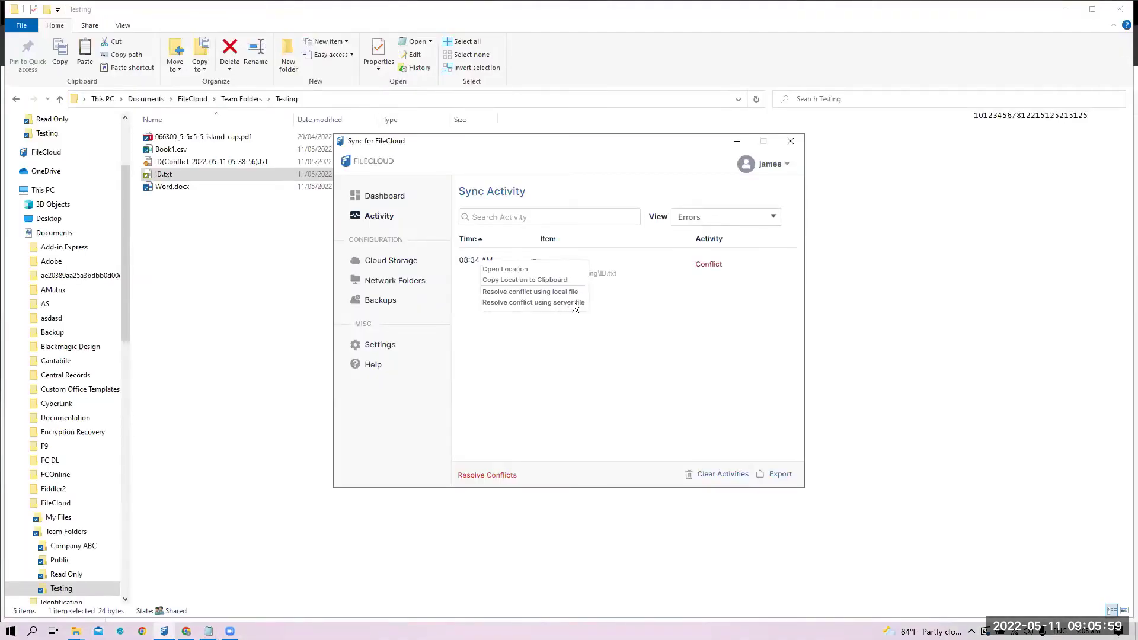
left_click(572, 302)
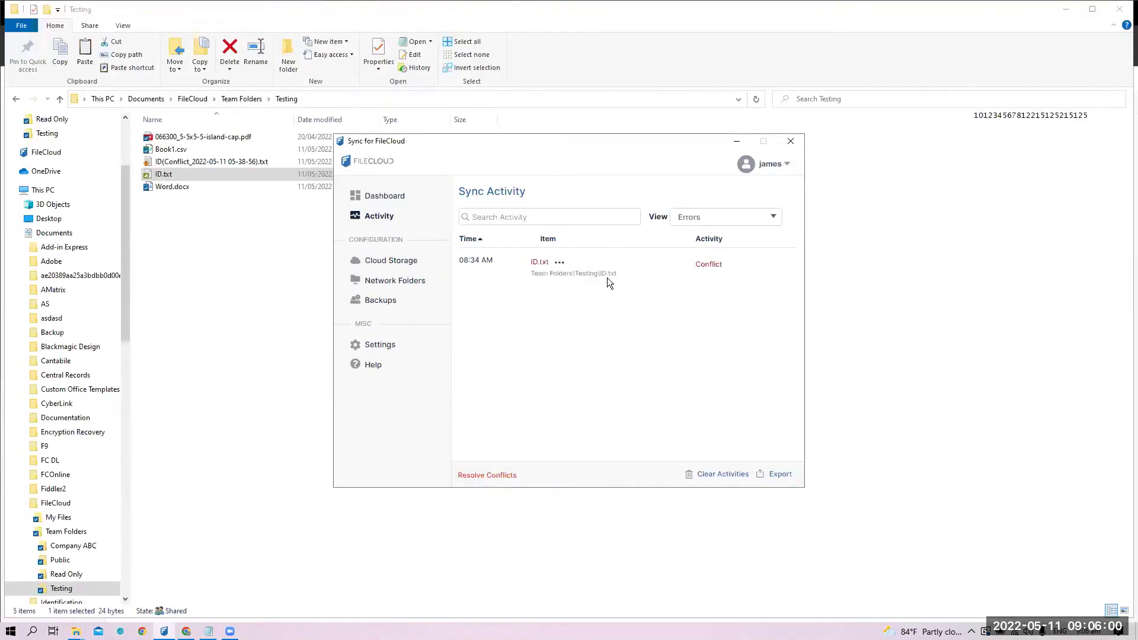
right_click(563, 277)
- Open the FileCloud Sync conflict resolution options for ID.txt
left_click(333, 278)
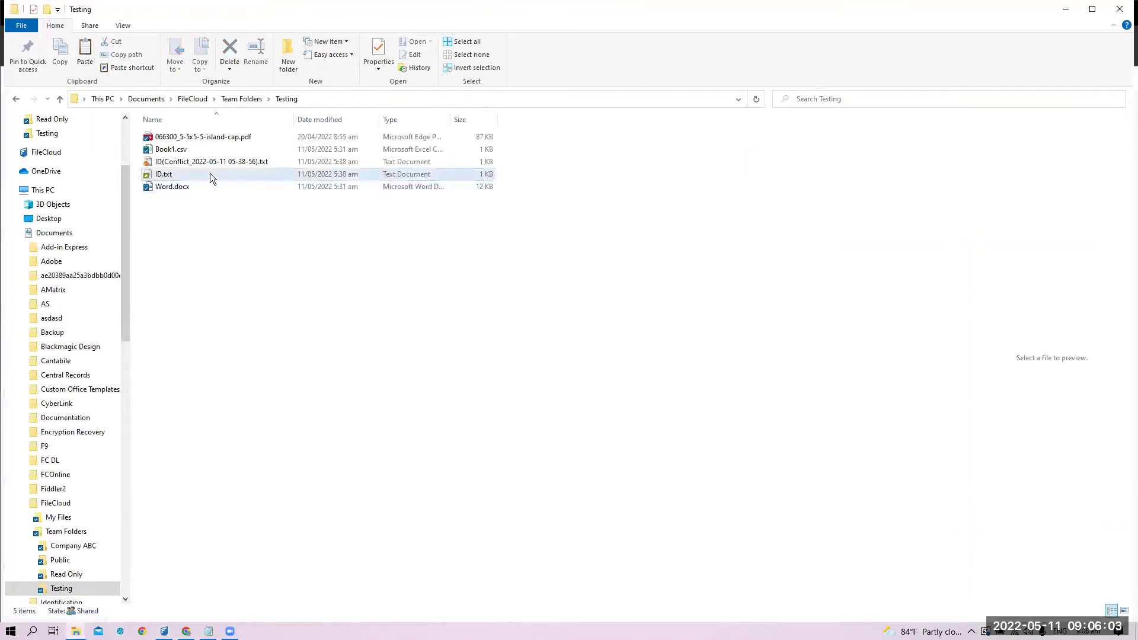
right_click(211, 175)
key("Escape")
left_click(172, 175)
right_click(168, 174)
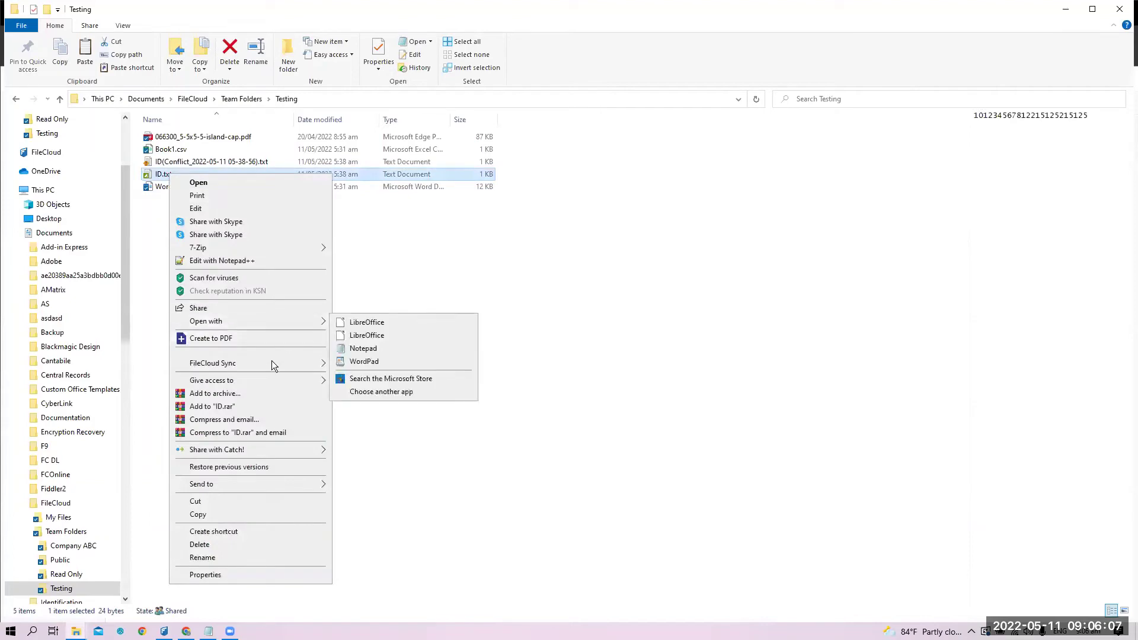
mouse_move(273, 363)
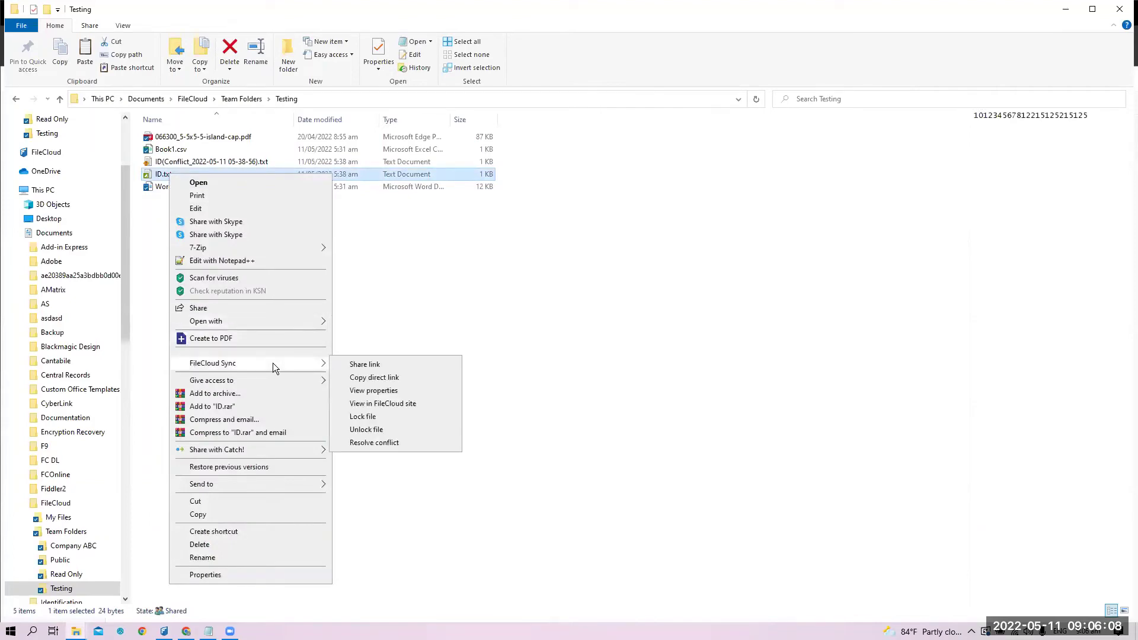
left_click(395, 442)
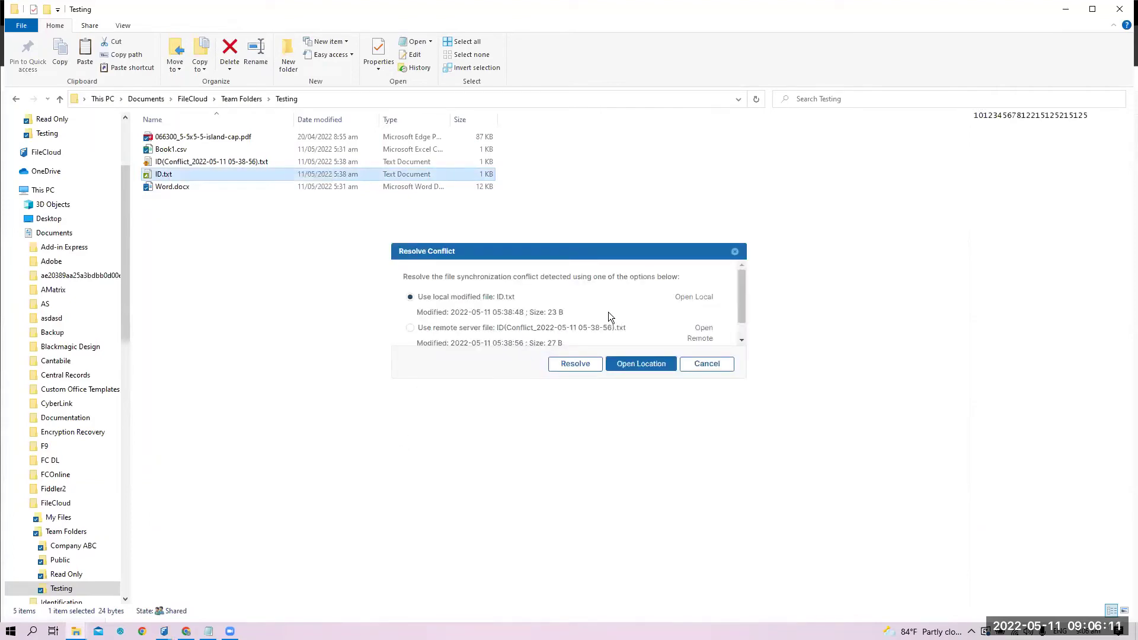
scroll(565, 286, "down", 1)
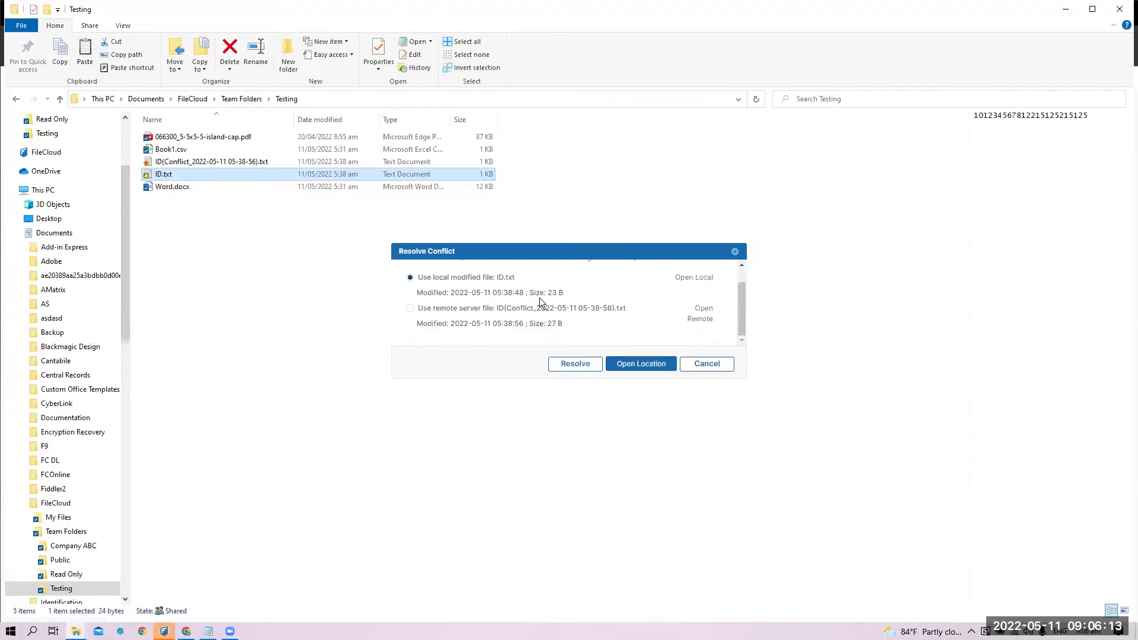
scroll(543, 303, "up", 1)
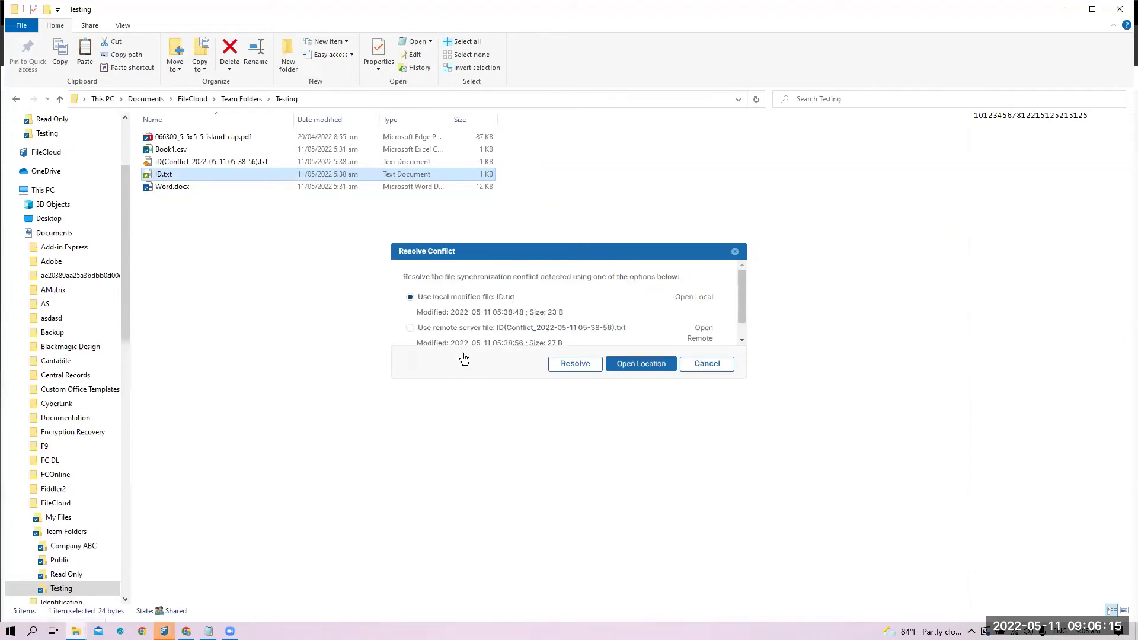
- Compare the local and server versions of ID.txt
left_click(691, 304)
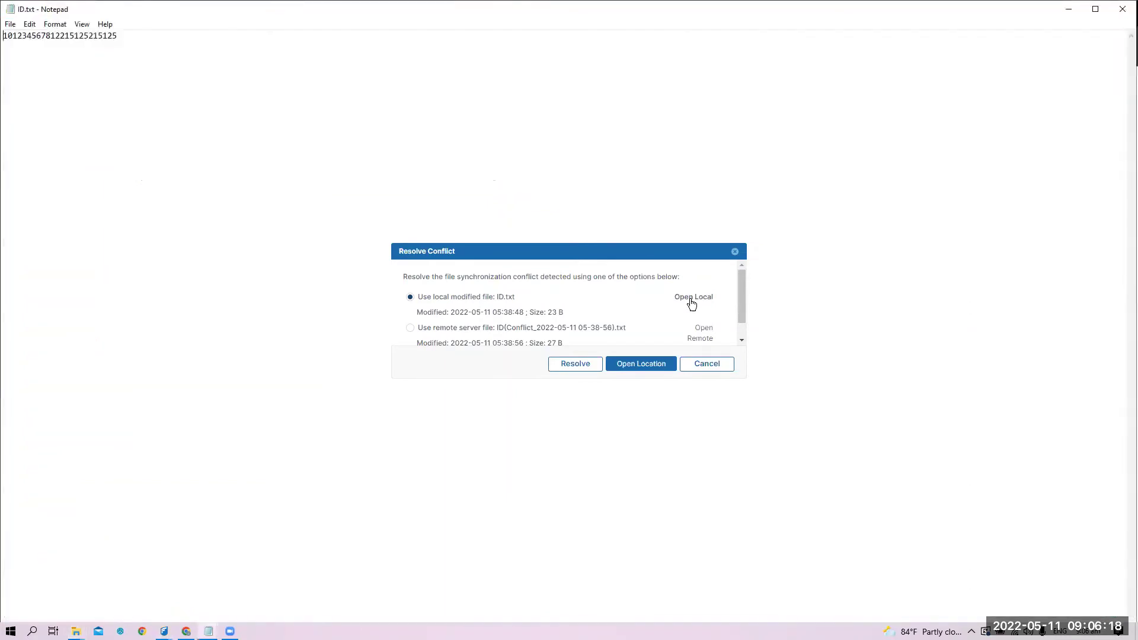
left_click(1123, 9)
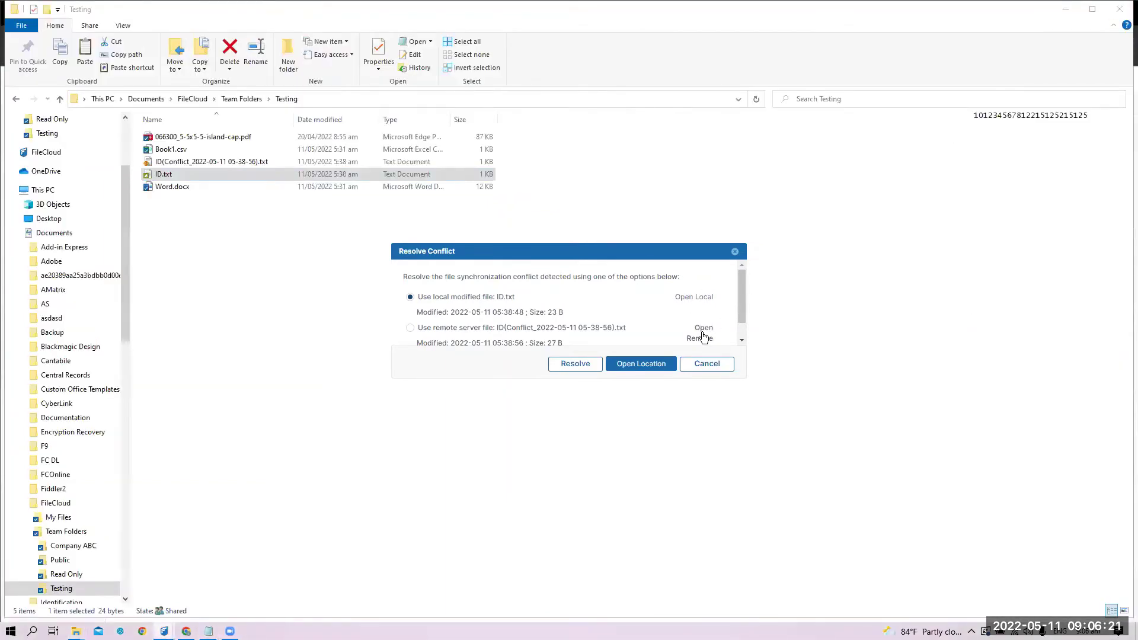
left_click(704, 337)
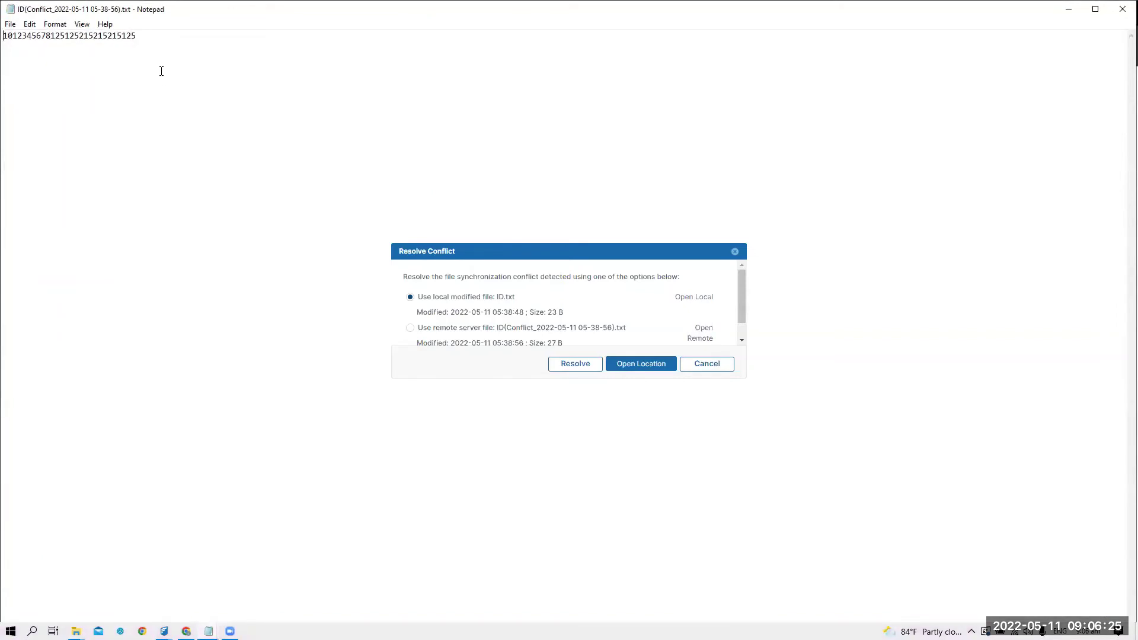
left_click(1122, 9)
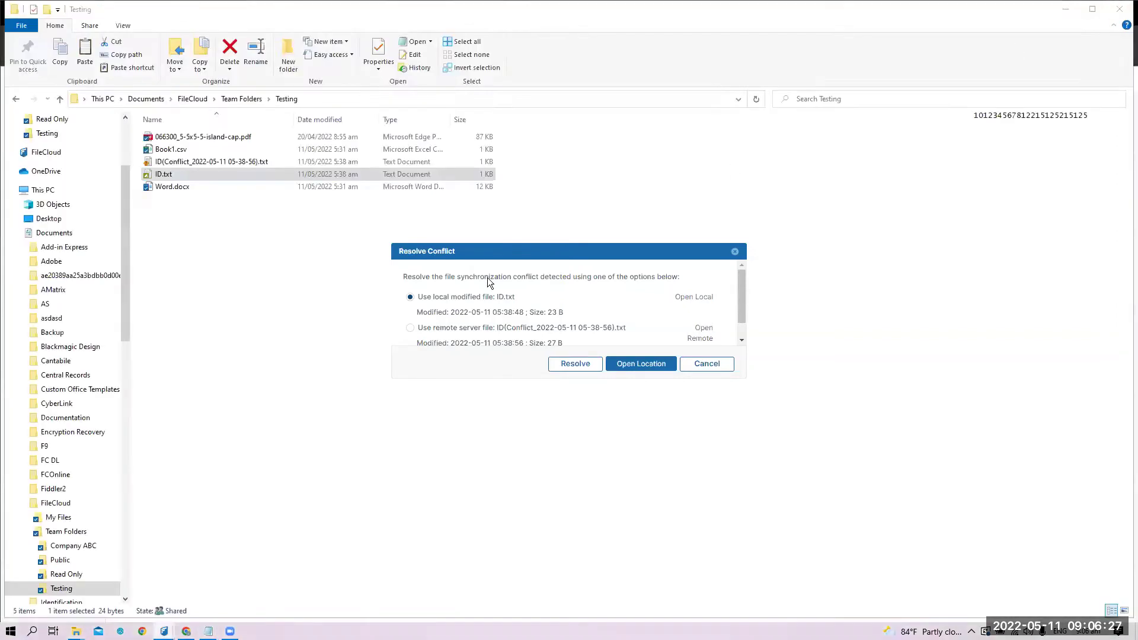
- Resolve the ID.txt conflict using the remote server file and confirm
left_click(410, 328)
left_click(576, 367)
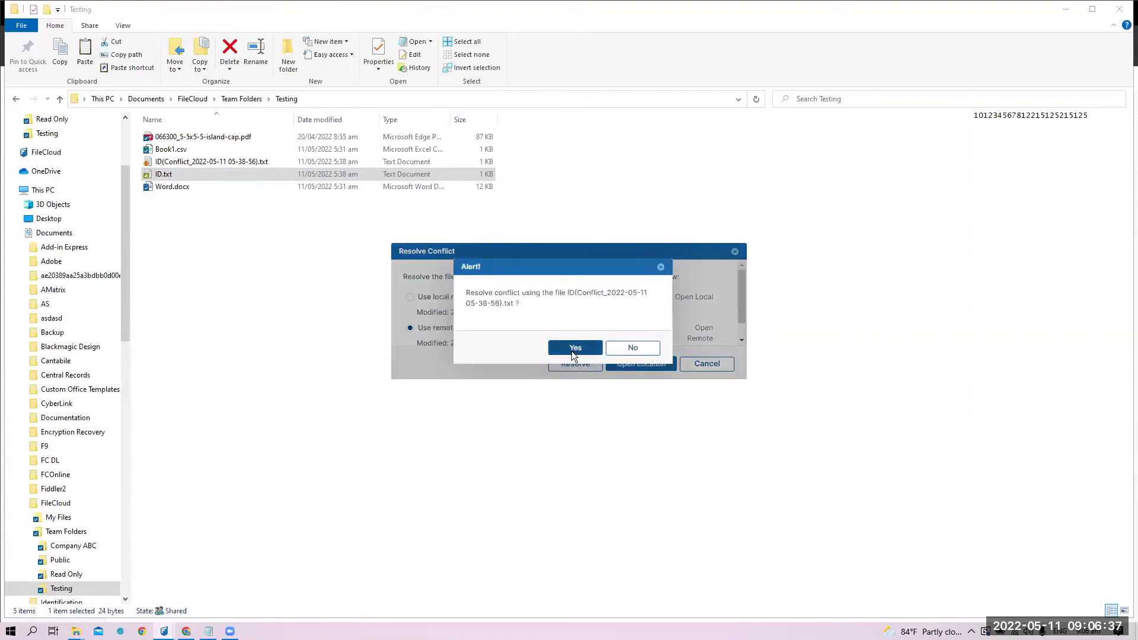
left_click(573, 349)
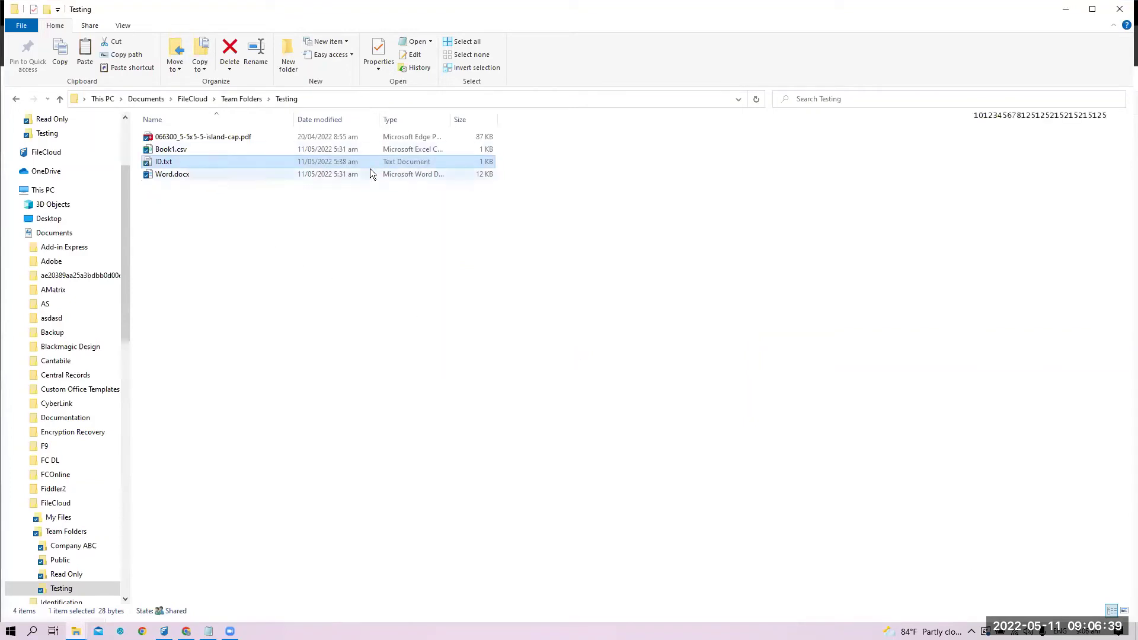
- Open ID.txt to check its new contents, then close it
double_click(329, 163)
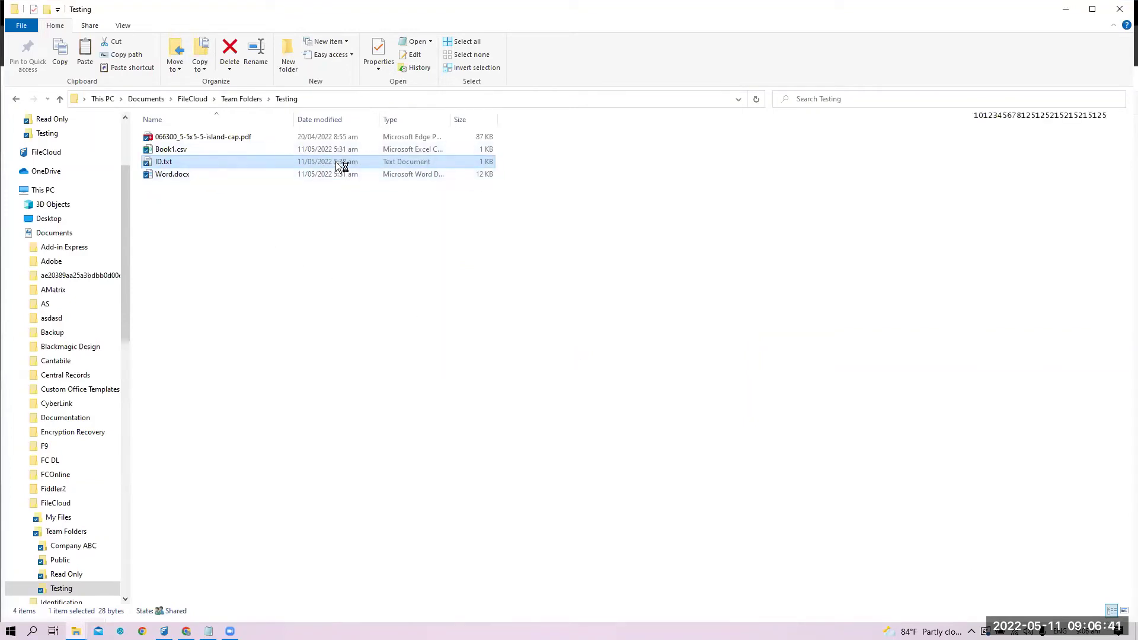
key("ctrl+a")
left_click(295, 122)
left_click(1122, 9)
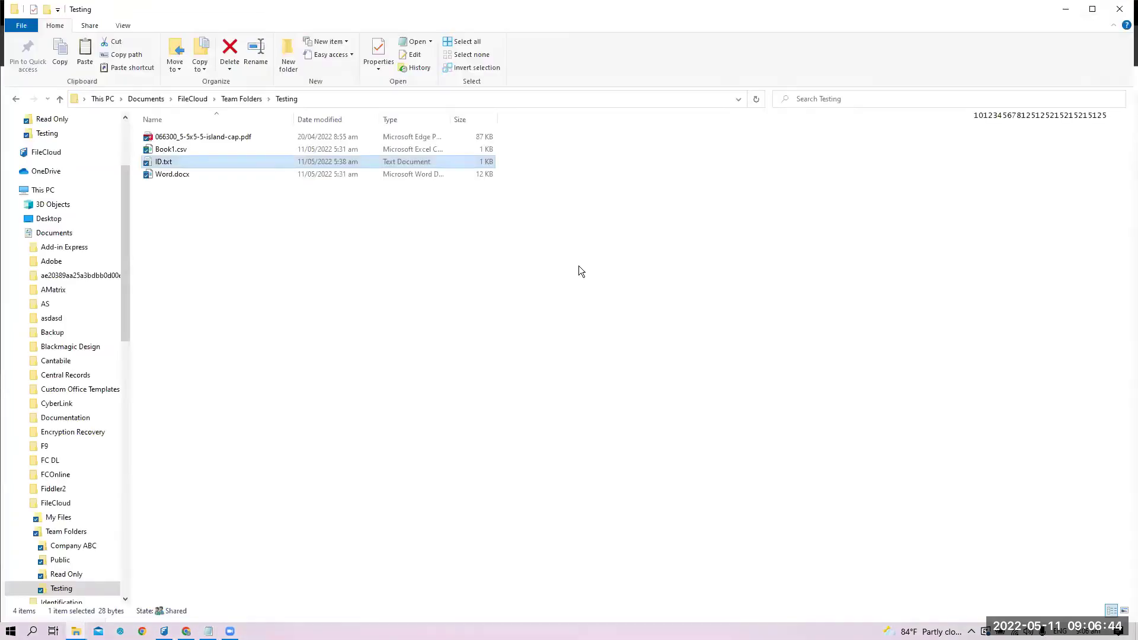
- Refocus the Testing folder and show the hidden taskbar tray icons
left_click(757, 98)
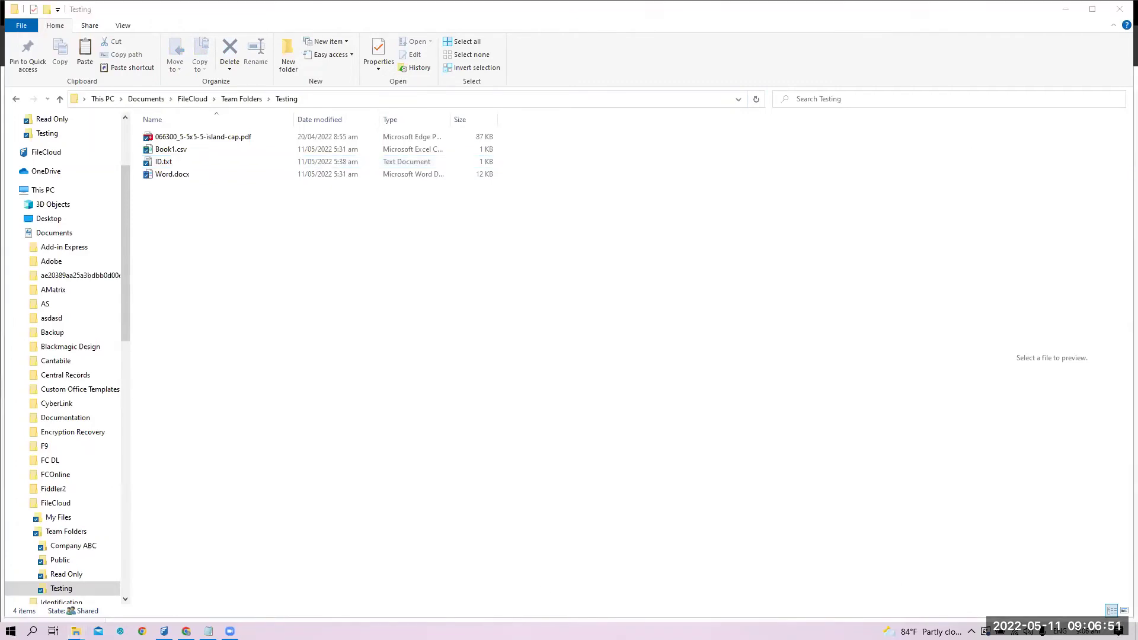
left_click(190, 543)
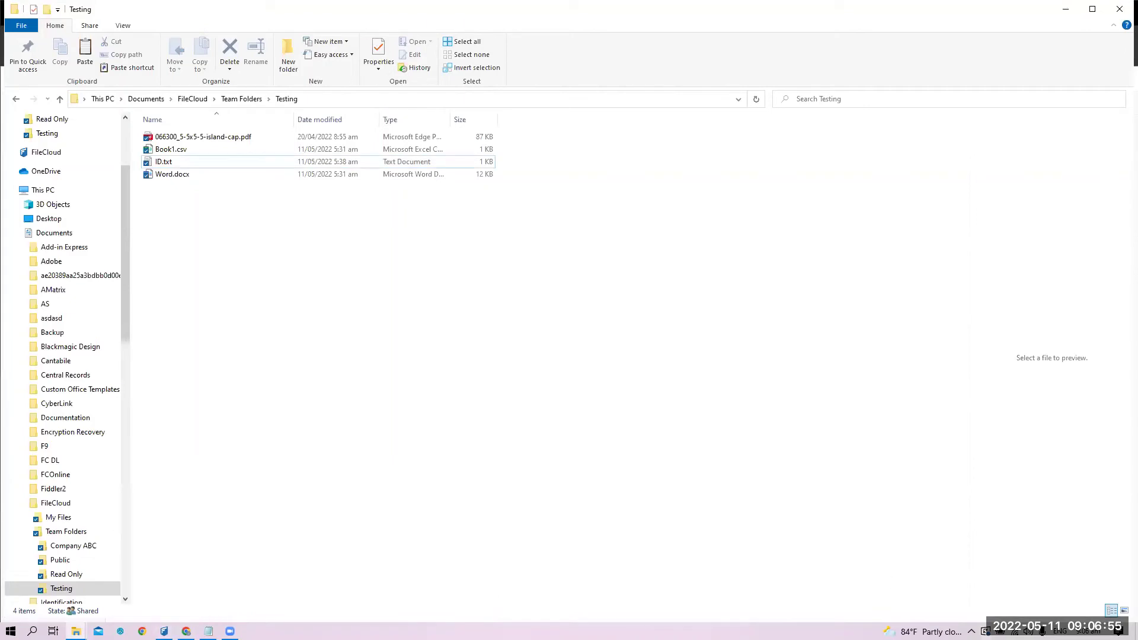
left_click(971, 631)
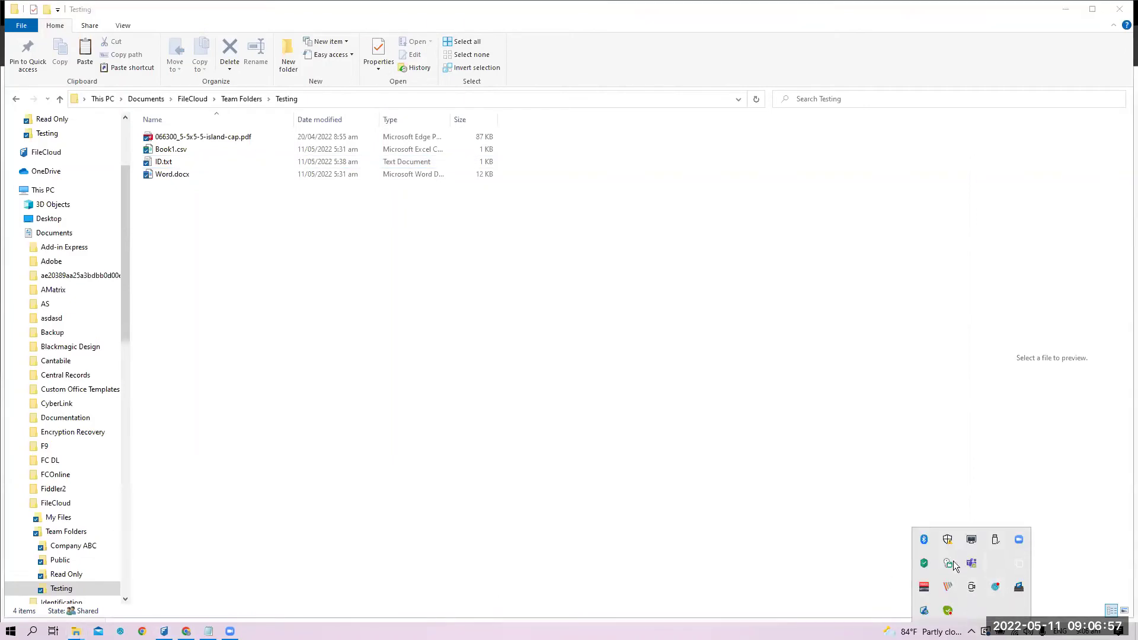
- Open the FileCloud Sync Settings page and its local sync folder under Documents\FileCloud
left_click(922, 616)
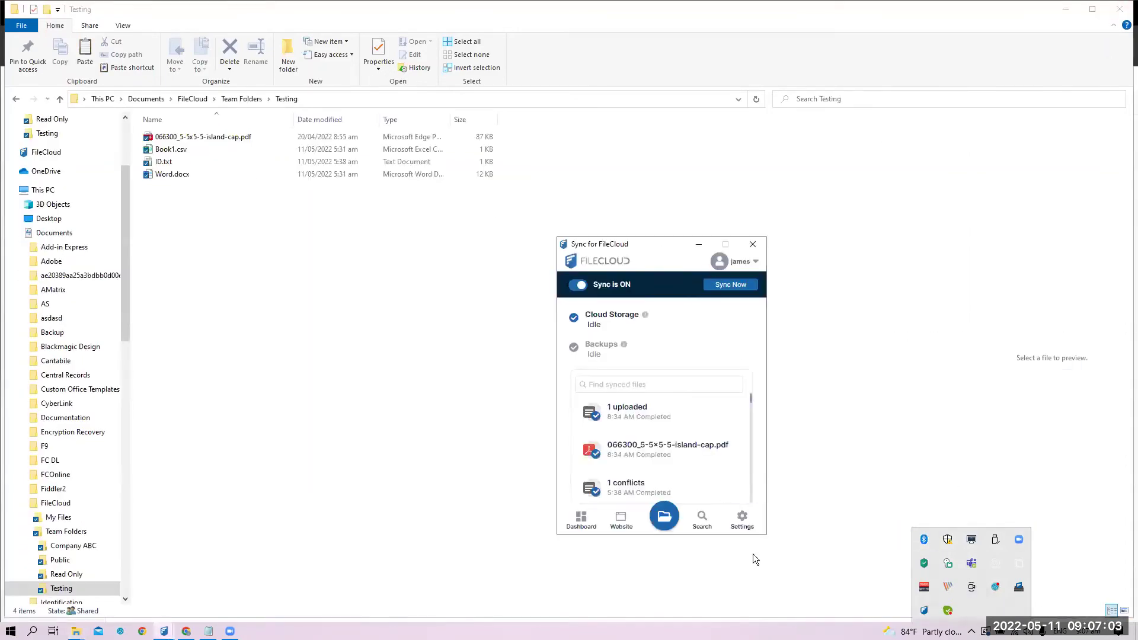
left_click(742, 520)
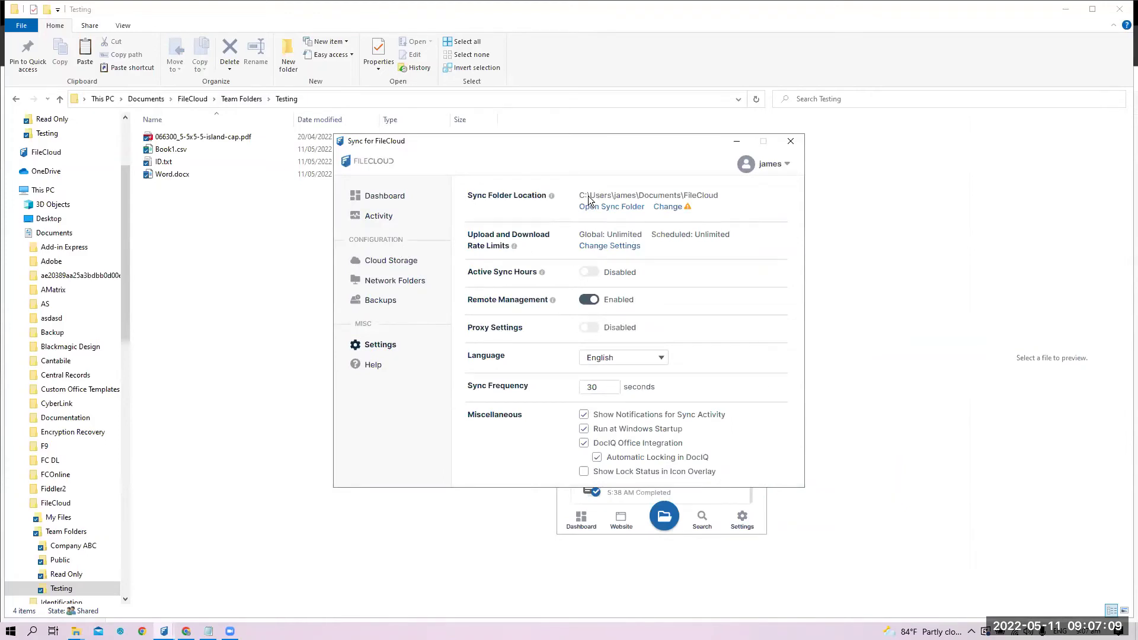
left_click(619, 208)
- Browse the My Files and Team Folders subfolders of the FileCloud sync folder
double_click(184, 145)
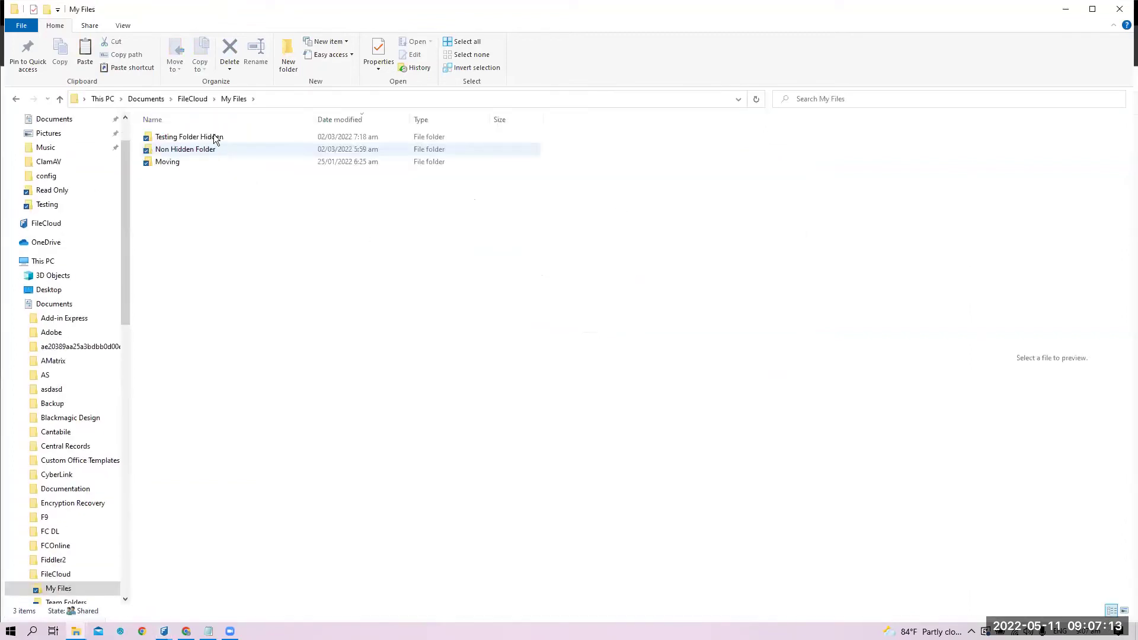
left_click(198, 100)
double_click(230, 137)
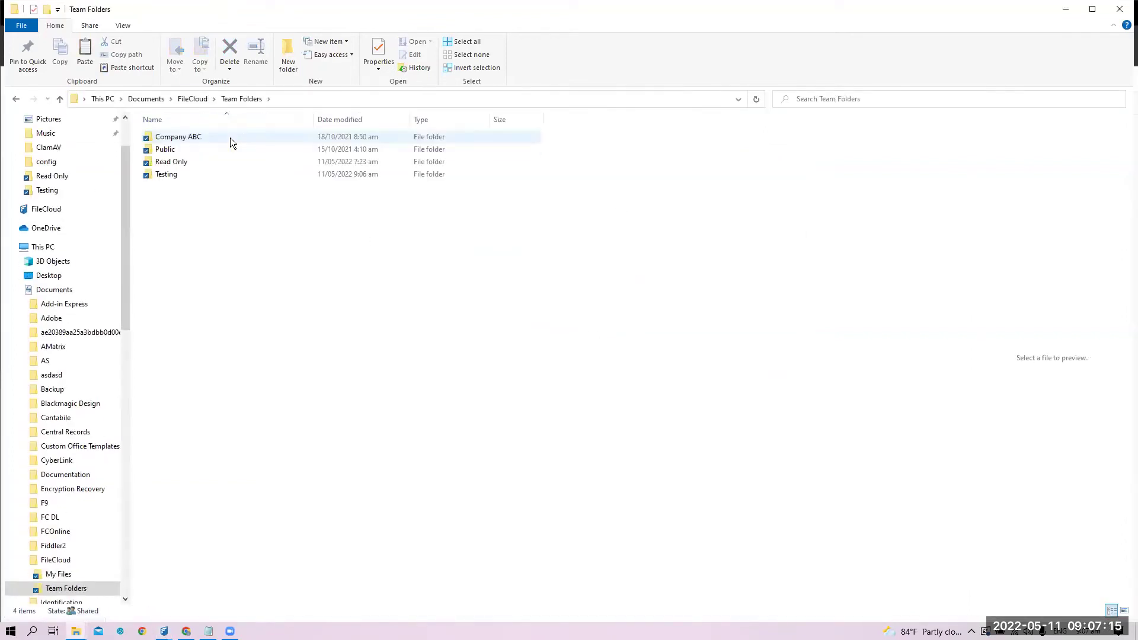
left_click(199, 97)
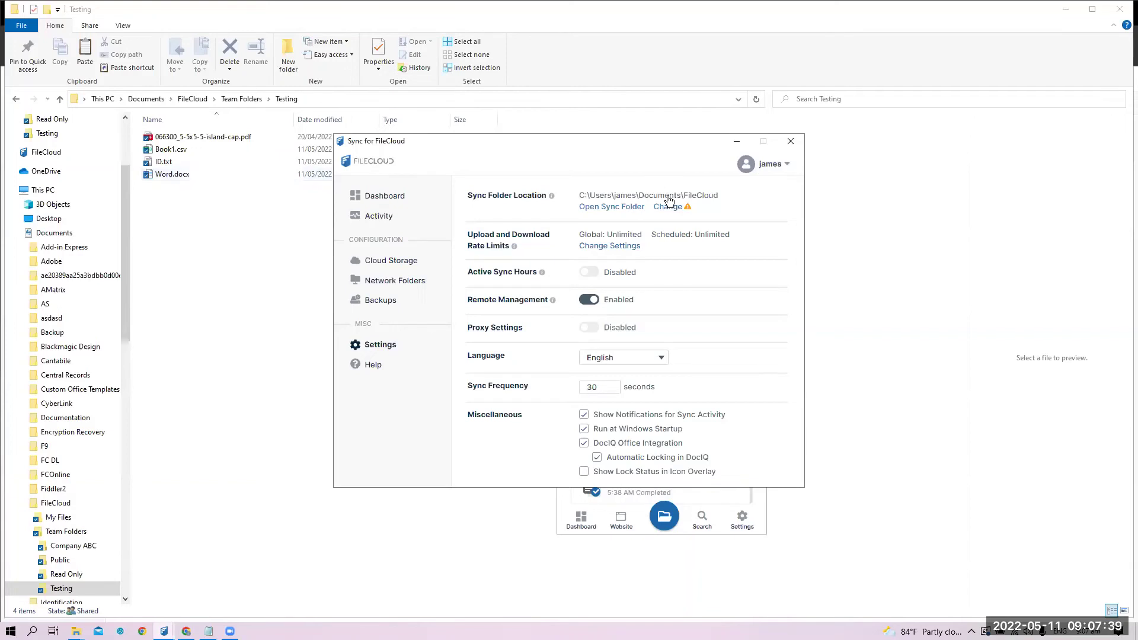
mouse_move(687, 211)
- In Upload and Download Rate Limits, tick Max Download Speed and set scheduling to Every Day
left_click(597, 252)
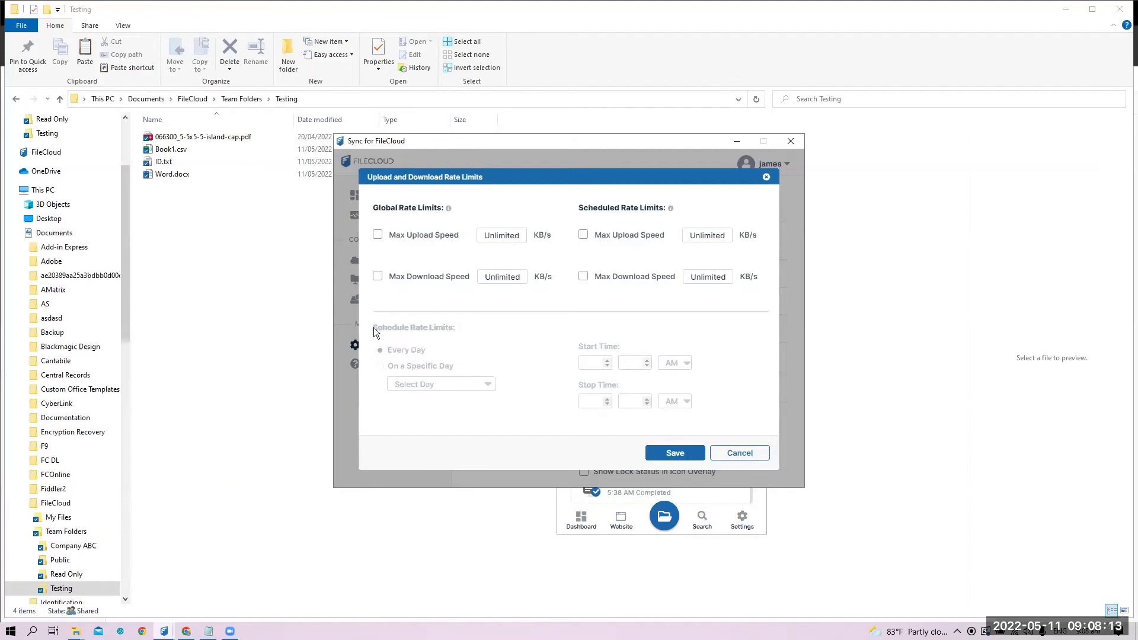
left_click(581, 276)
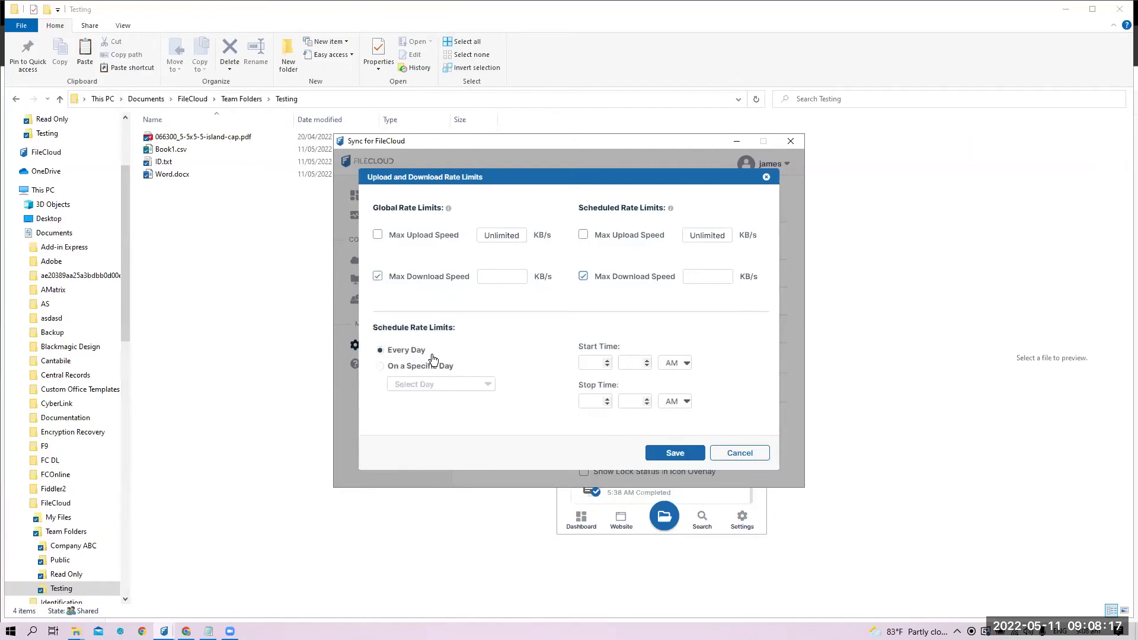
left_click(396, 368)
left_click(395, 351)
- Cancel the rate limit changes, then view and cancel the Active Sync Hours schedule
left_click(745, 454)
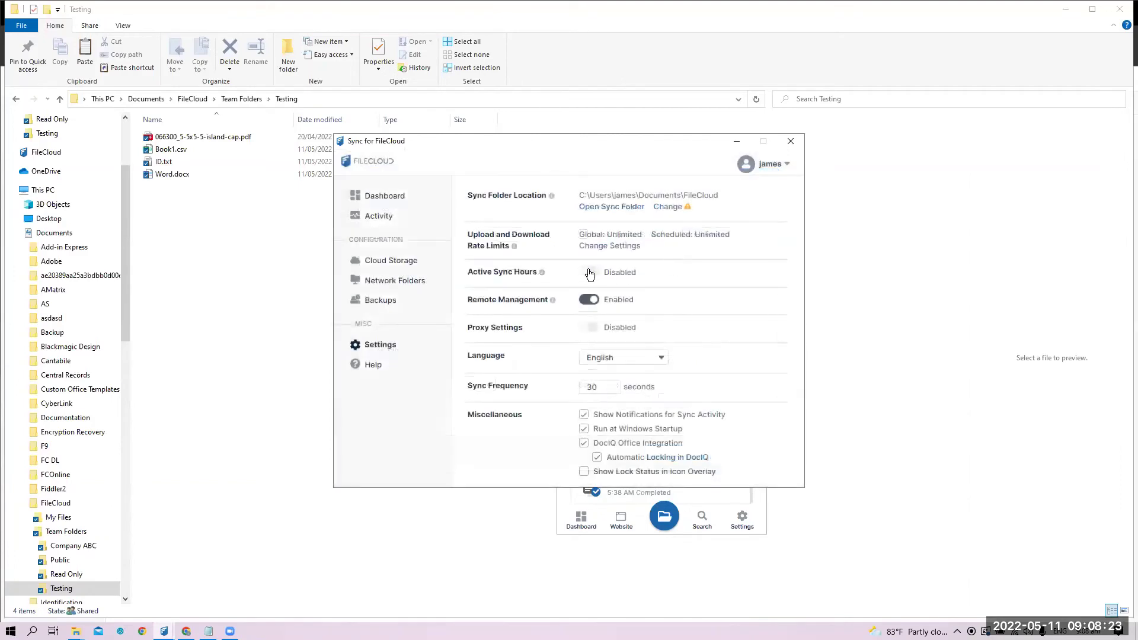
mouse_move(541, 272)
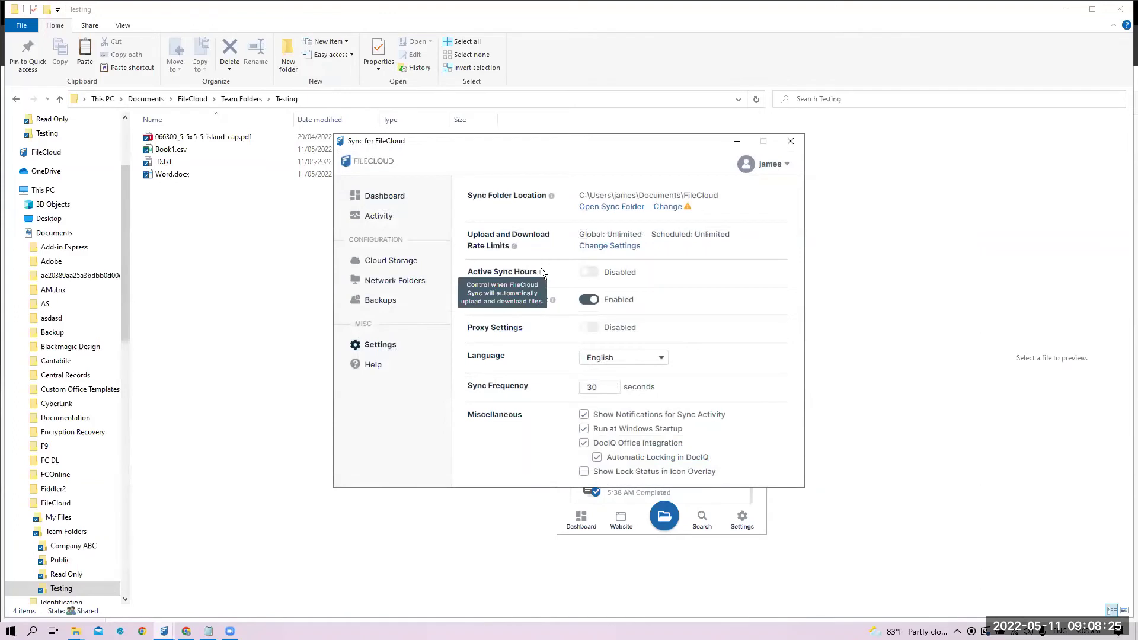
left_click(588, 273)
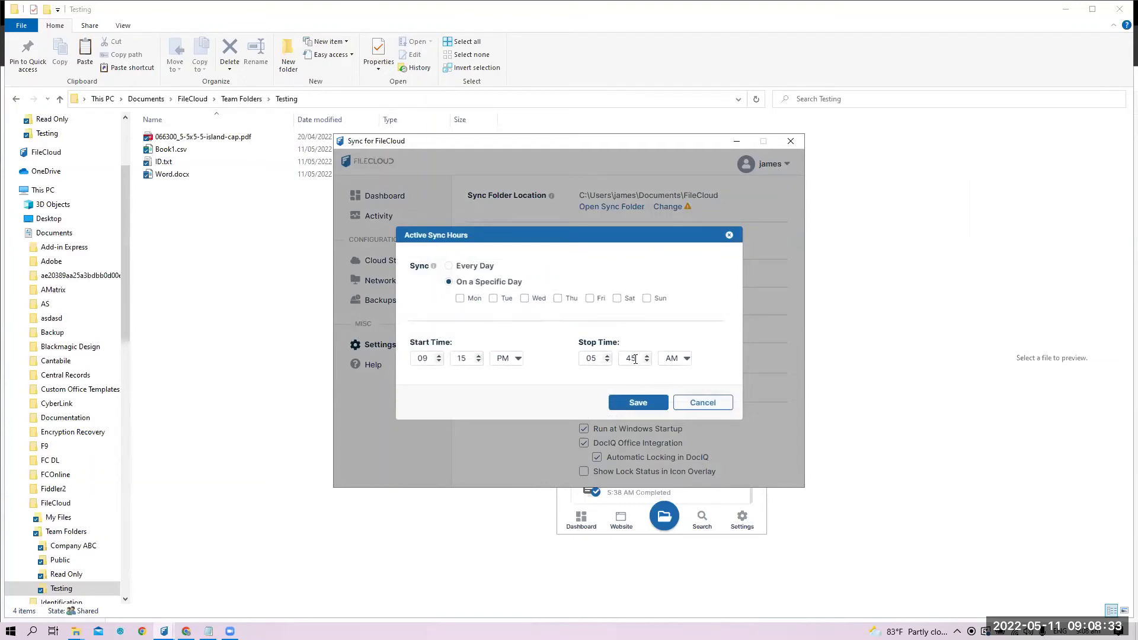
left_click(714, 405)
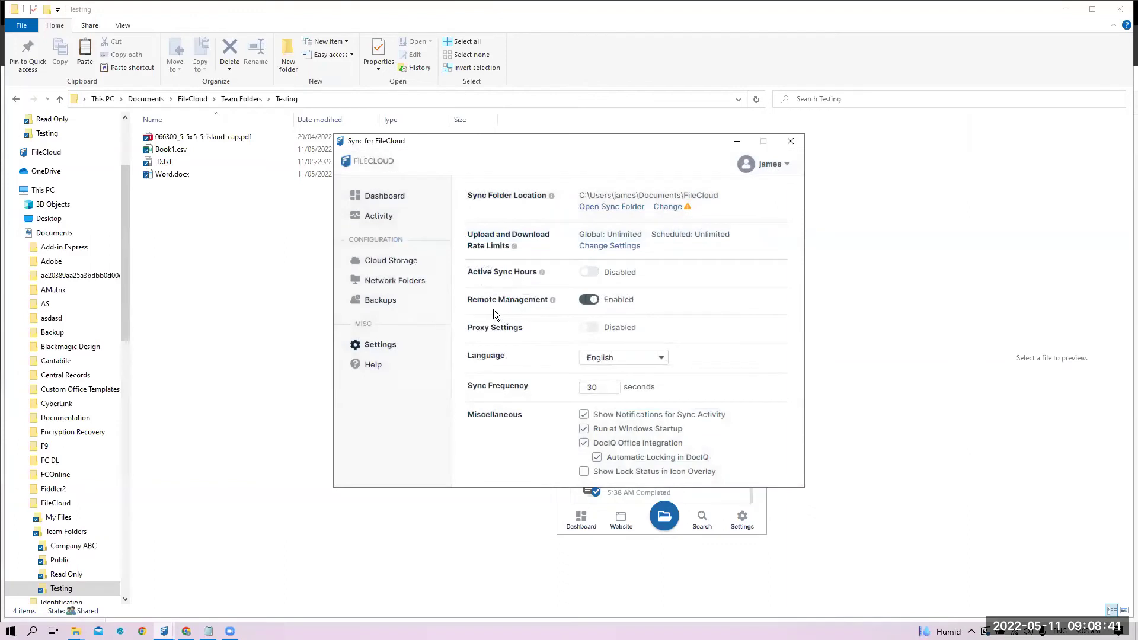
- Open Proxy Settings, showing blank server URL, port, user and password fields
mouse_move(552, 300)
left_click(587, 328)
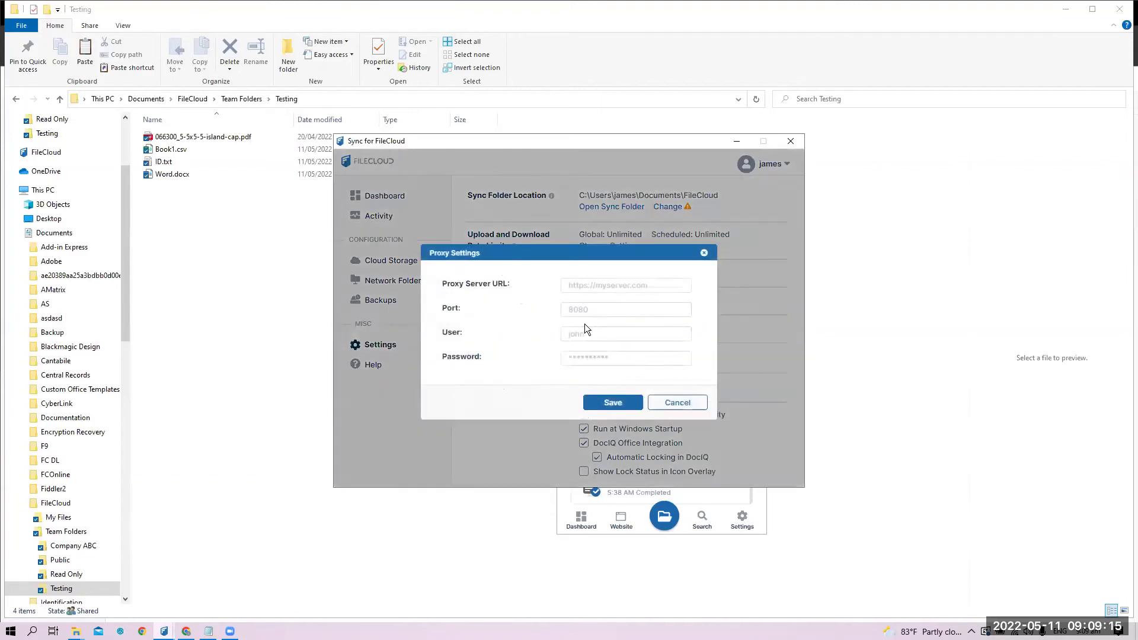
- Cancel Proxy Settings and keep the interface language set to English
left_click(679, 406)
left_click(619, 359)
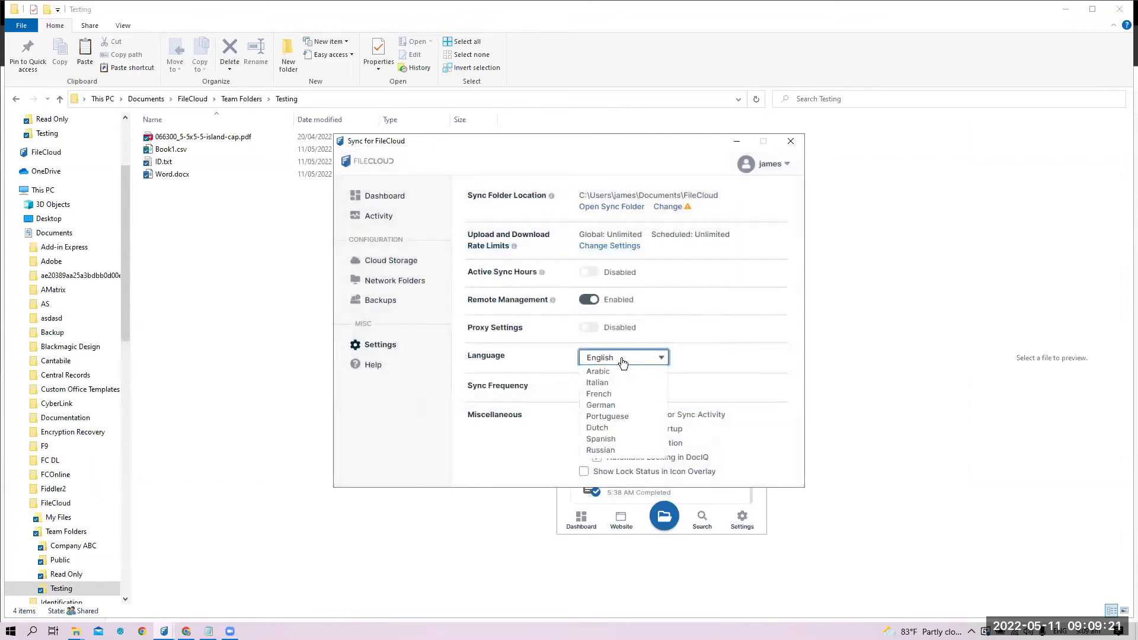
left_click(733, 355)
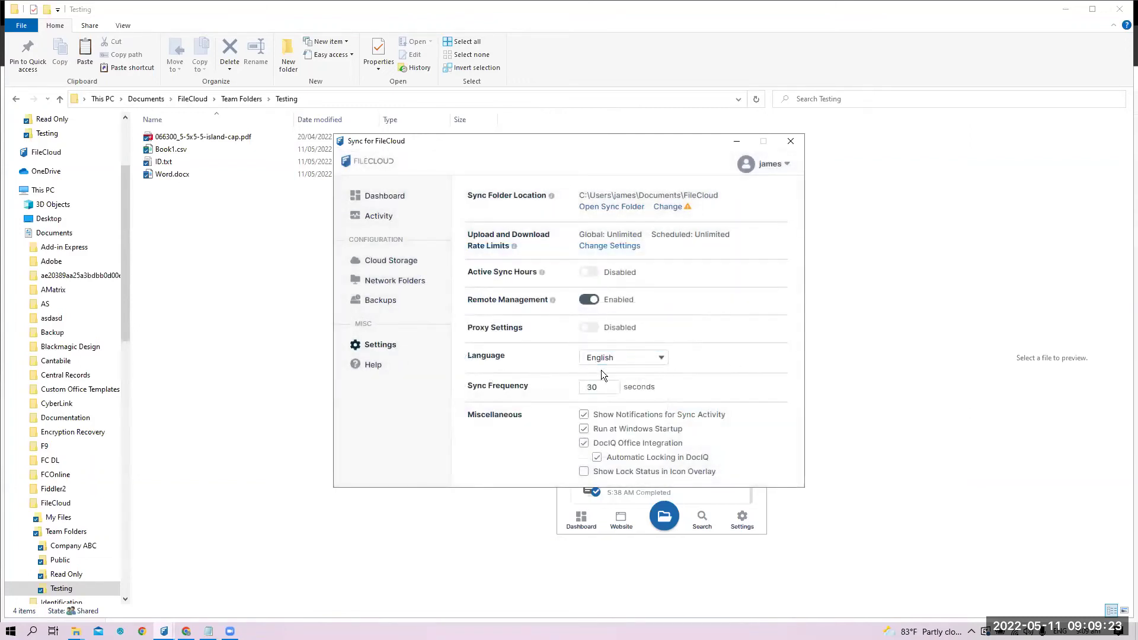
- Keep sync frequency at 30 seconds and toggle DocIQ Office Integration off and back on
left_click(595, 386)
left_click(540, 389)
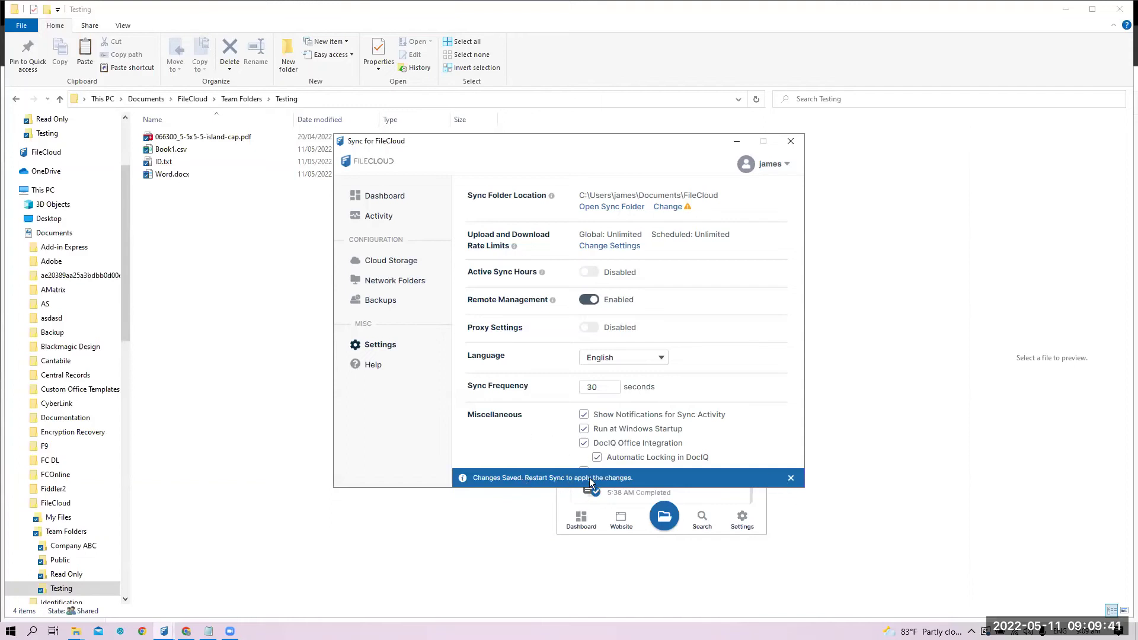
left_click(791, 479)
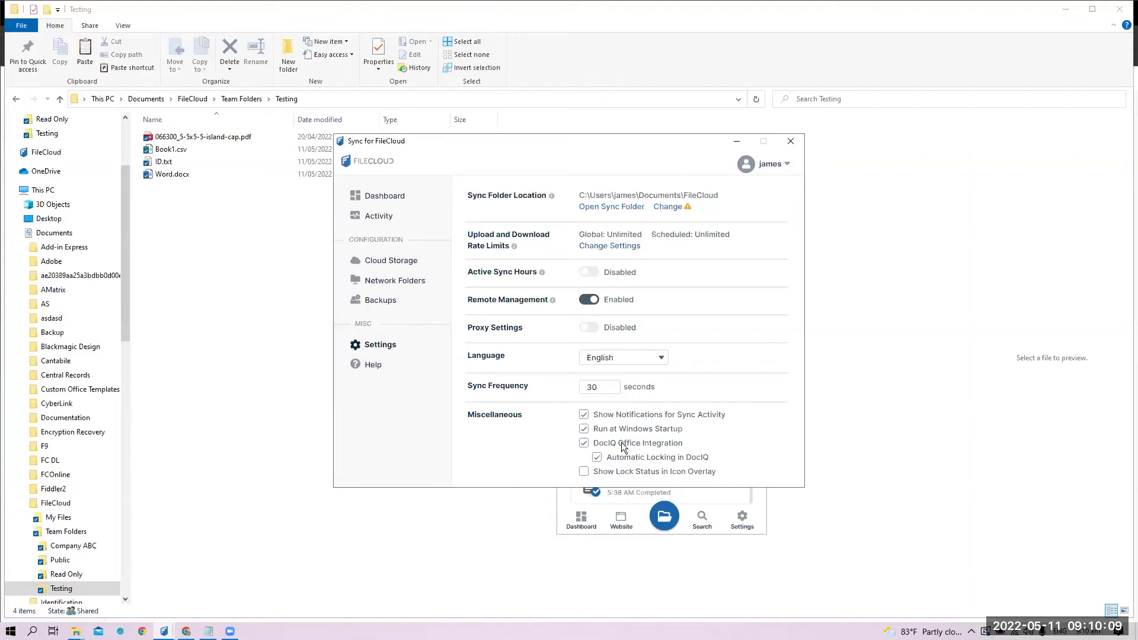
left_click(584, 444)
left_click(584, 444)
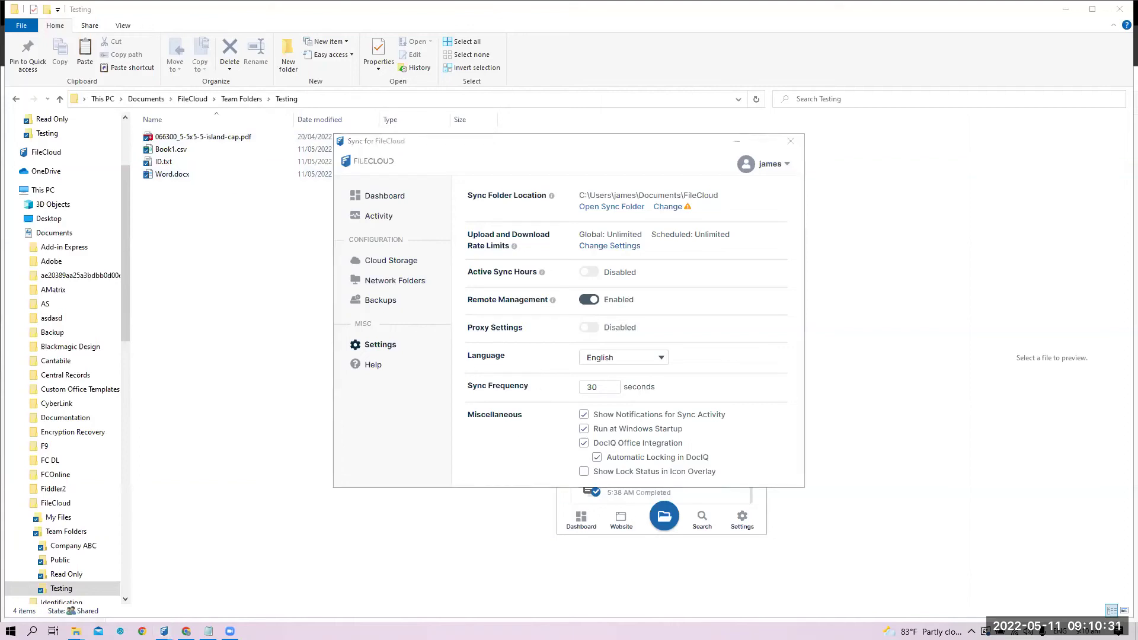
- Check for updates from the Help page (version 21.3.3.7527) and decline the new version
left_click(748, 230)
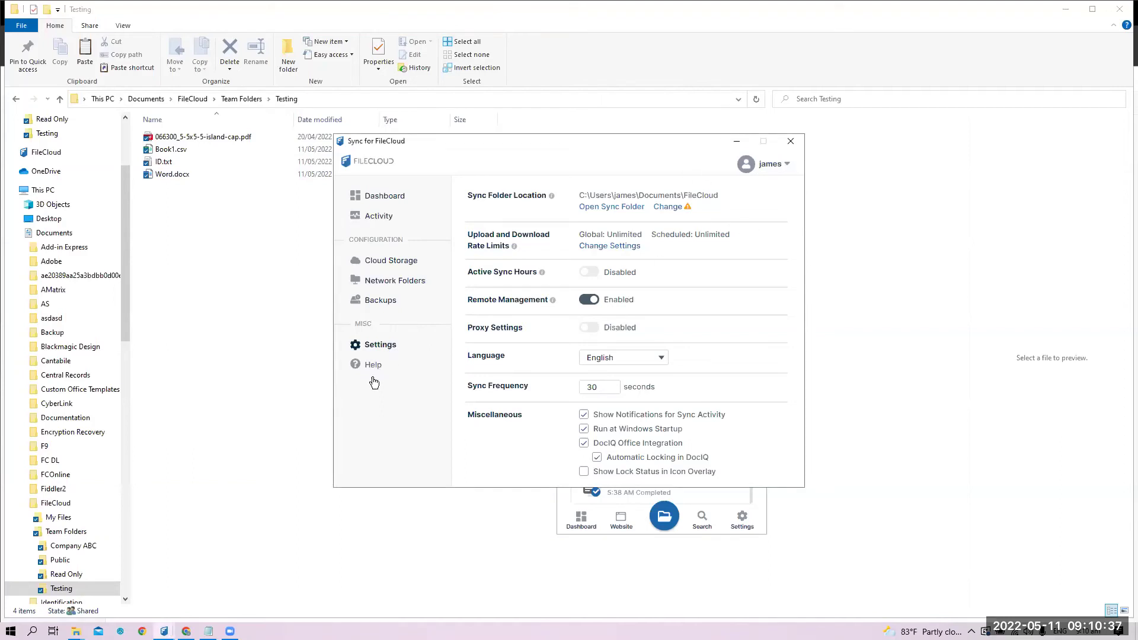
left_click(361, 366)
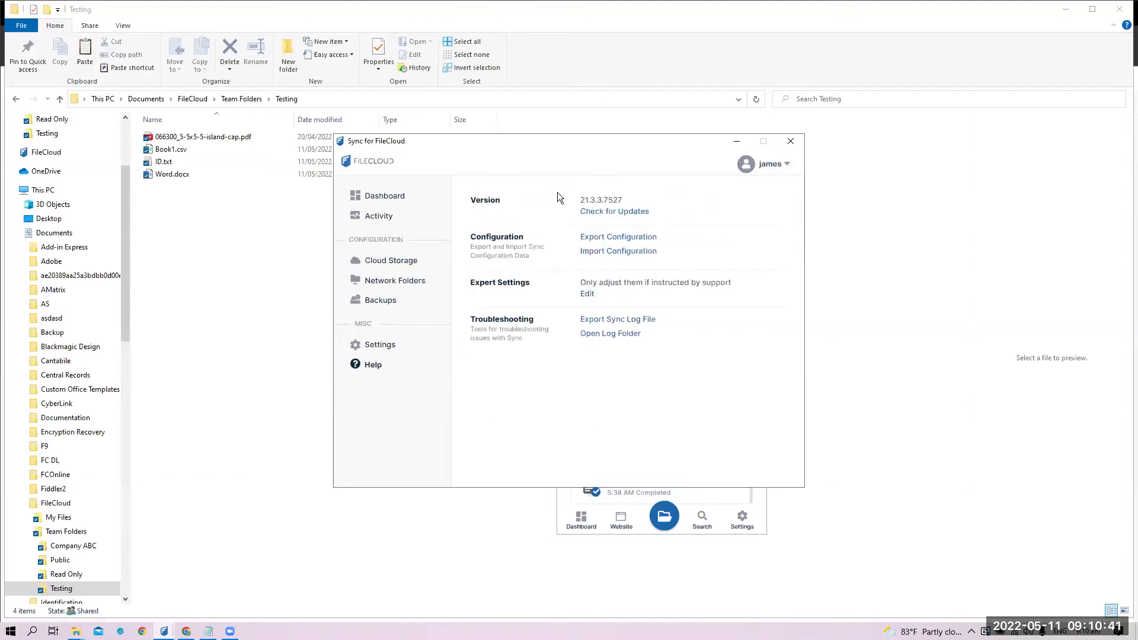
left_click(603, 214)
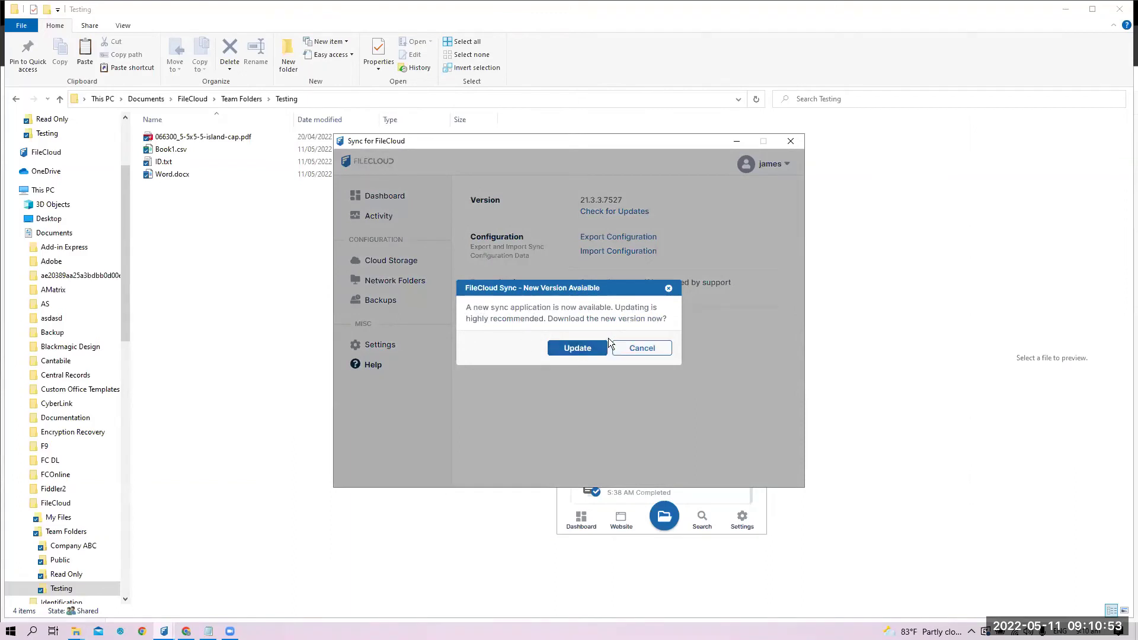
left_click(647, 354)
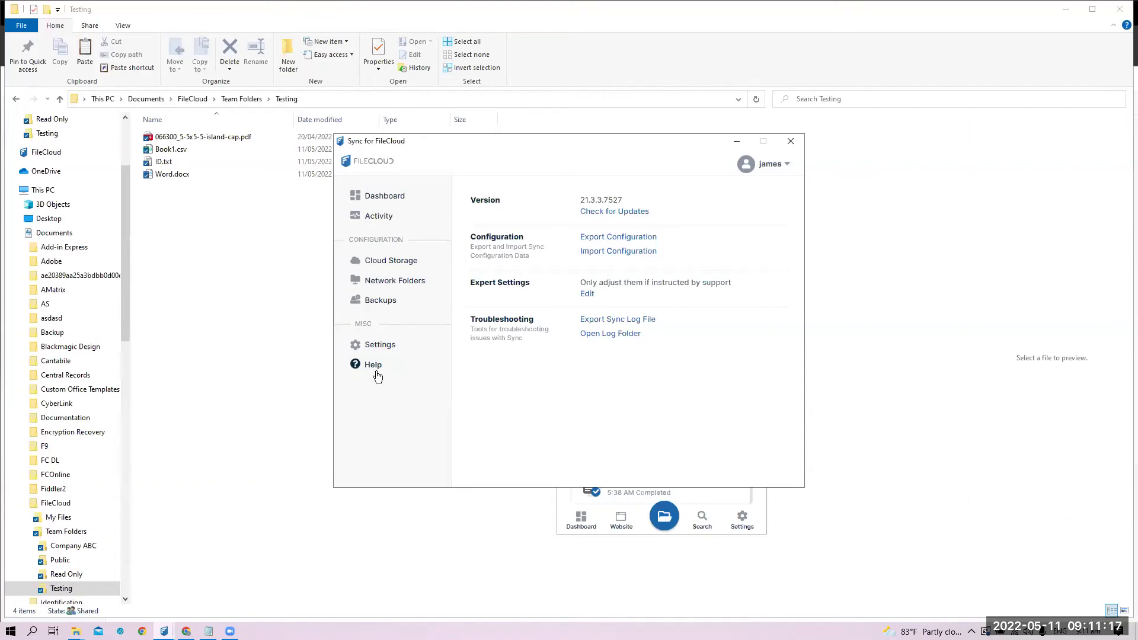
- Export the sync log as syncclient.log to Documents, then view and minimize the log folder
left_click(615, 320)
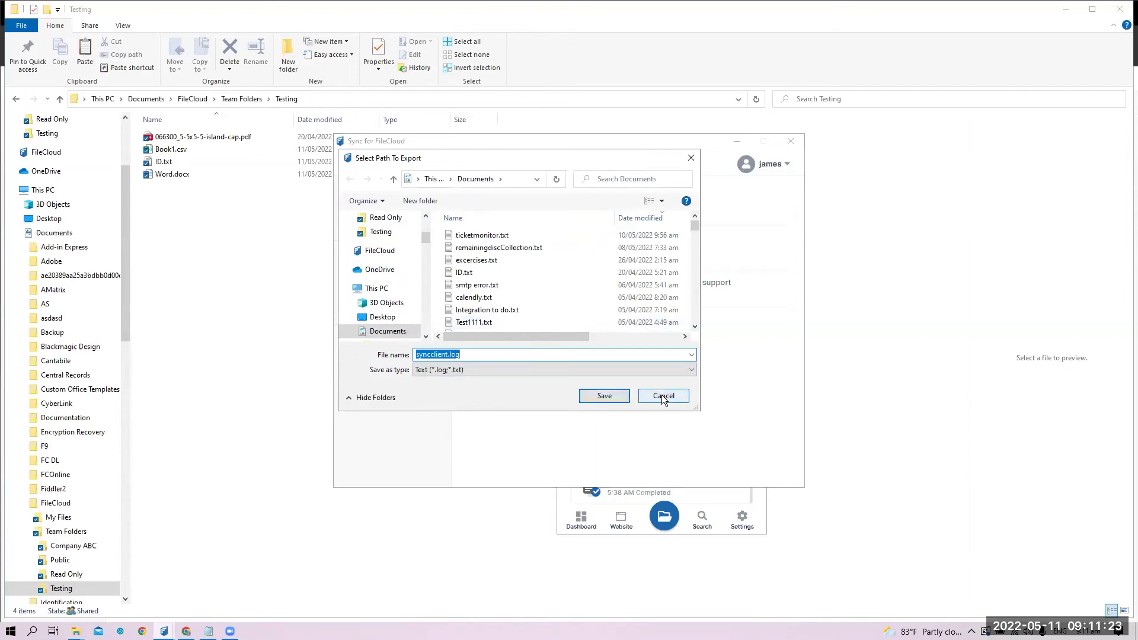
left_click(605, 396)
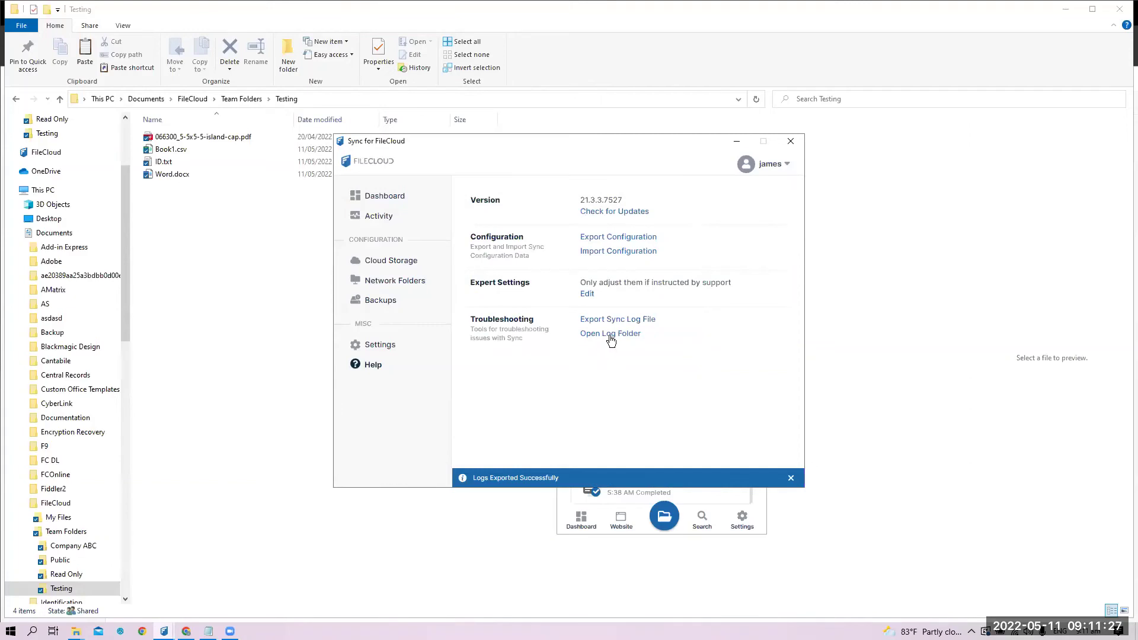
left_click(610, 336)
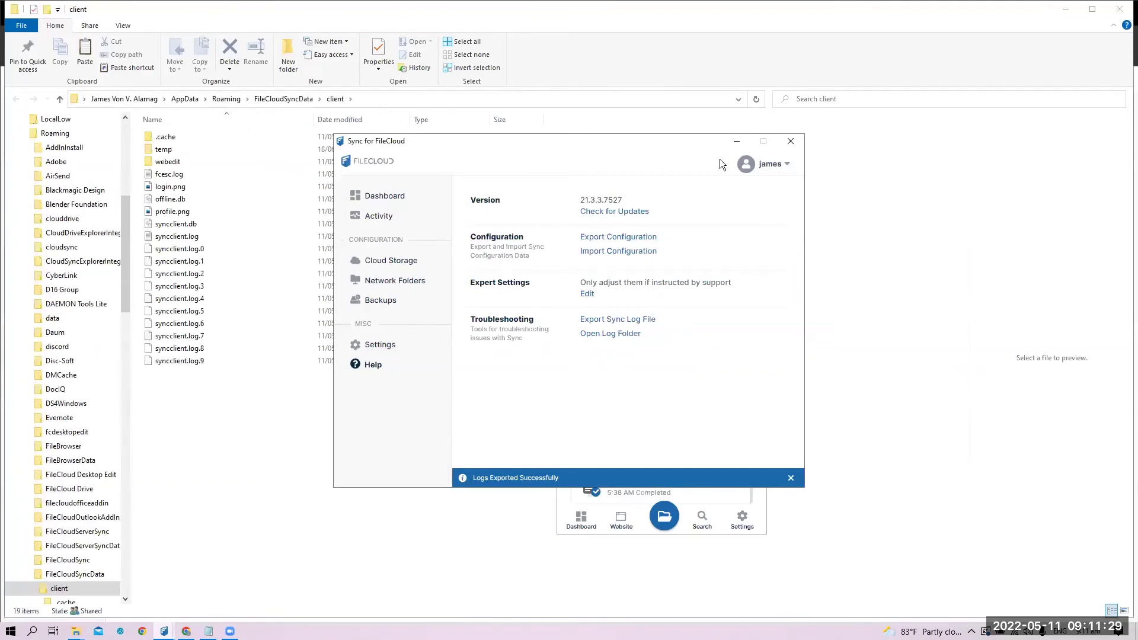
left_click(259, 240)
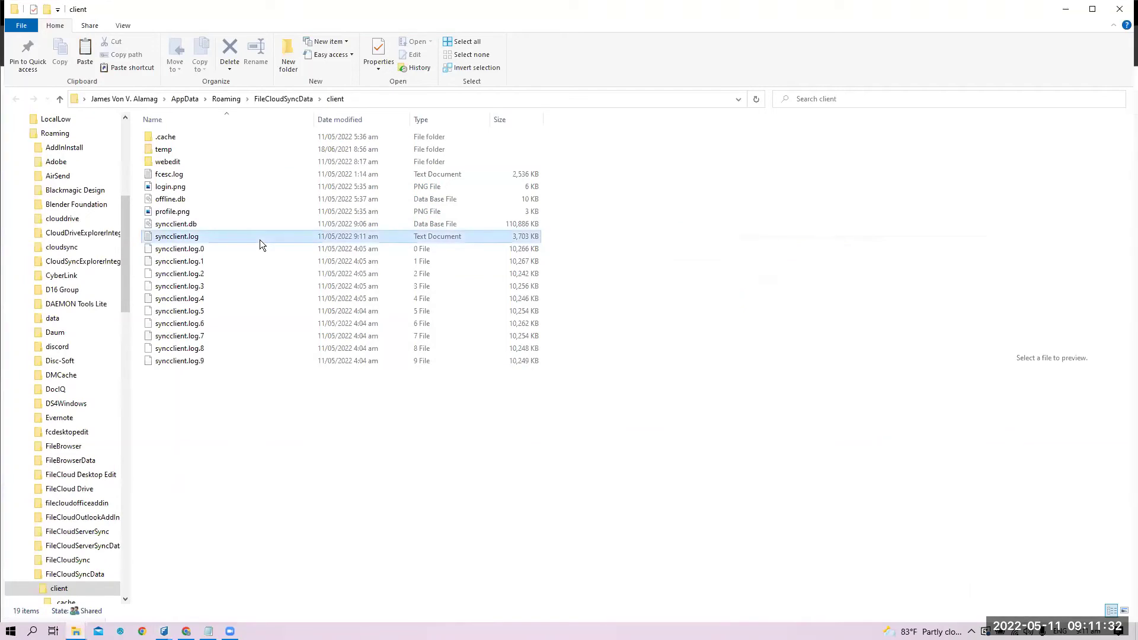
left_click(1071, 13)
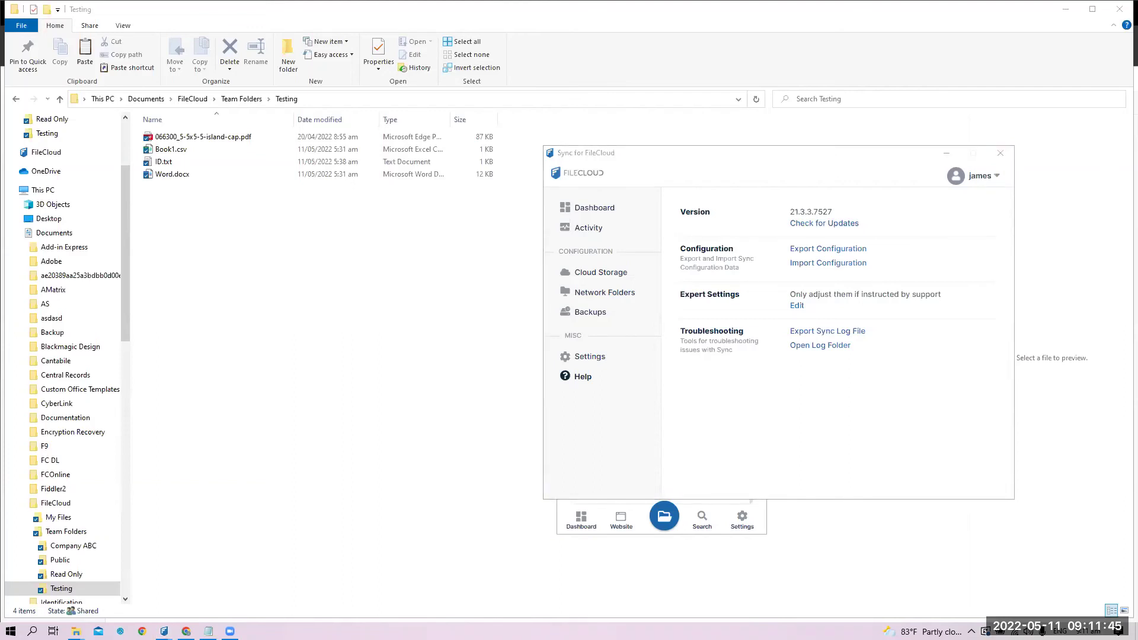
- Minimize the sync settings window and bring the client folder's Explorer window forward
left_click(936, 148)
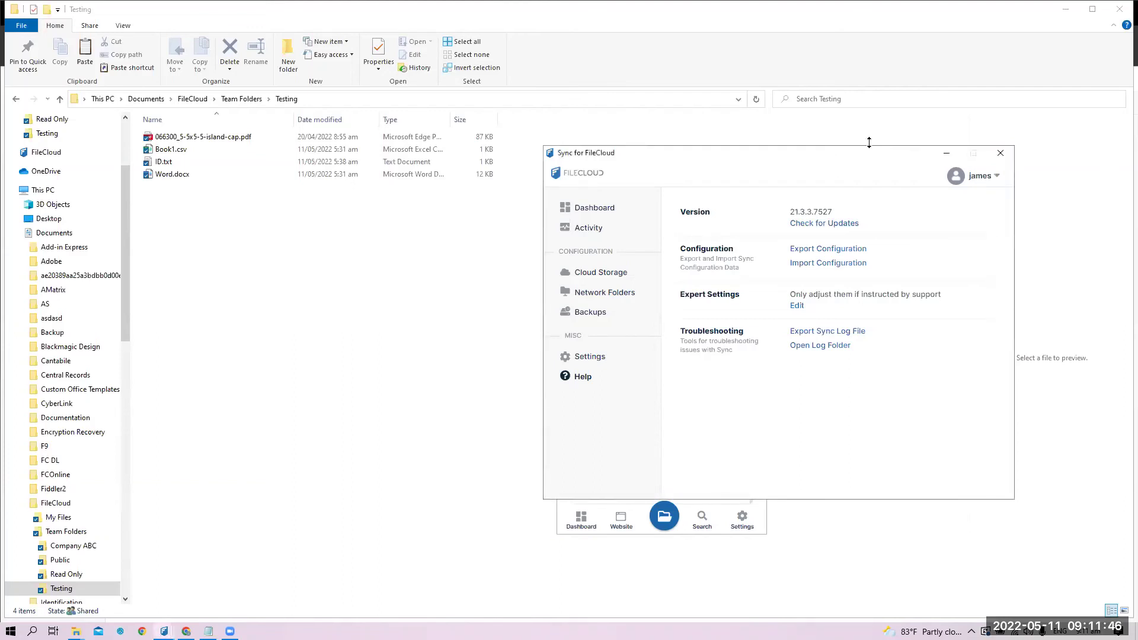
left_click(945, 153)
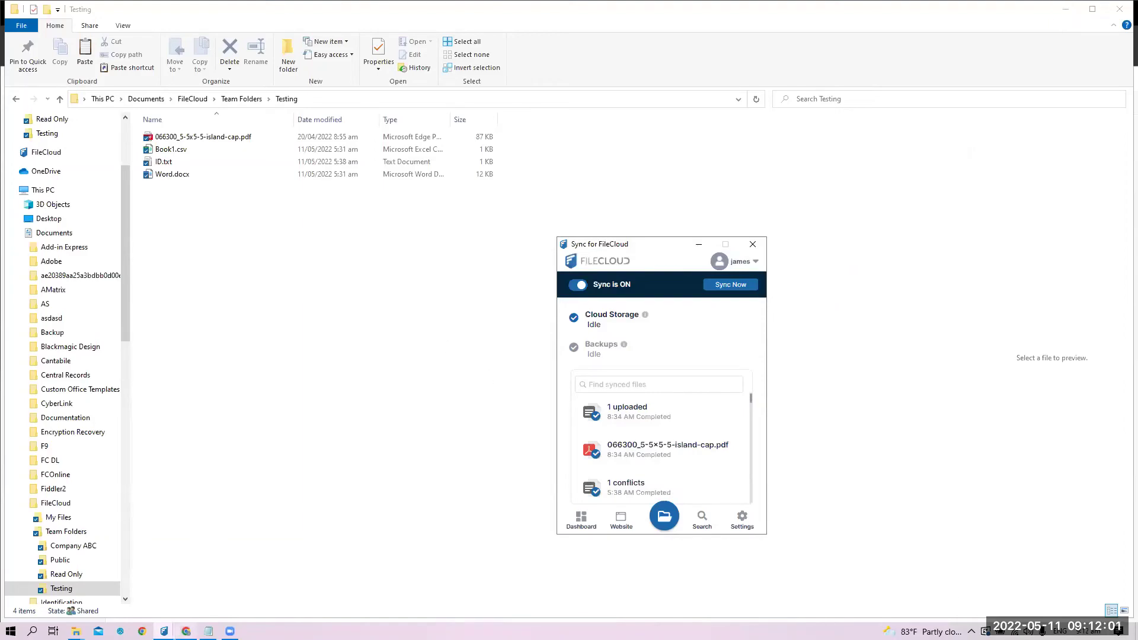
left_click(208, 632)
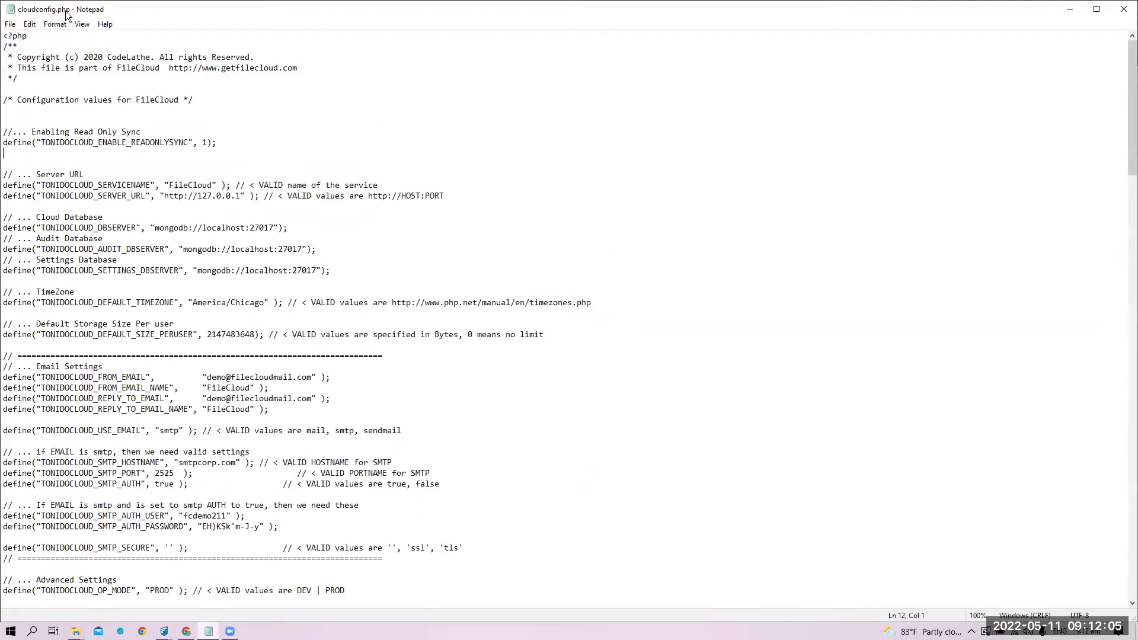
left_click(75, 631)
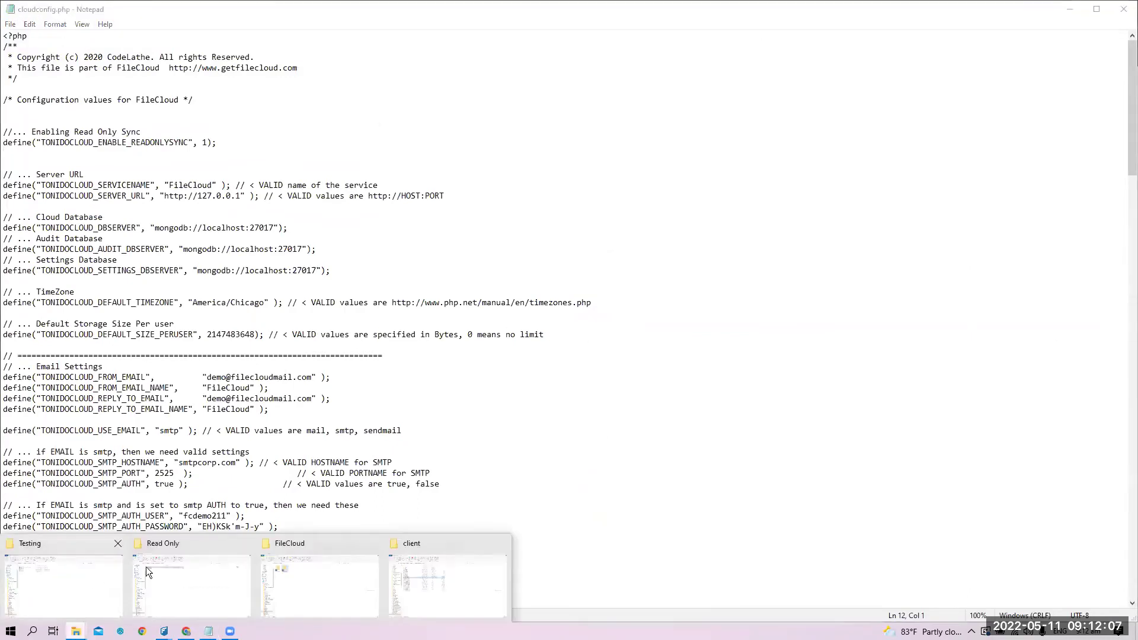
left_click(447, 576)
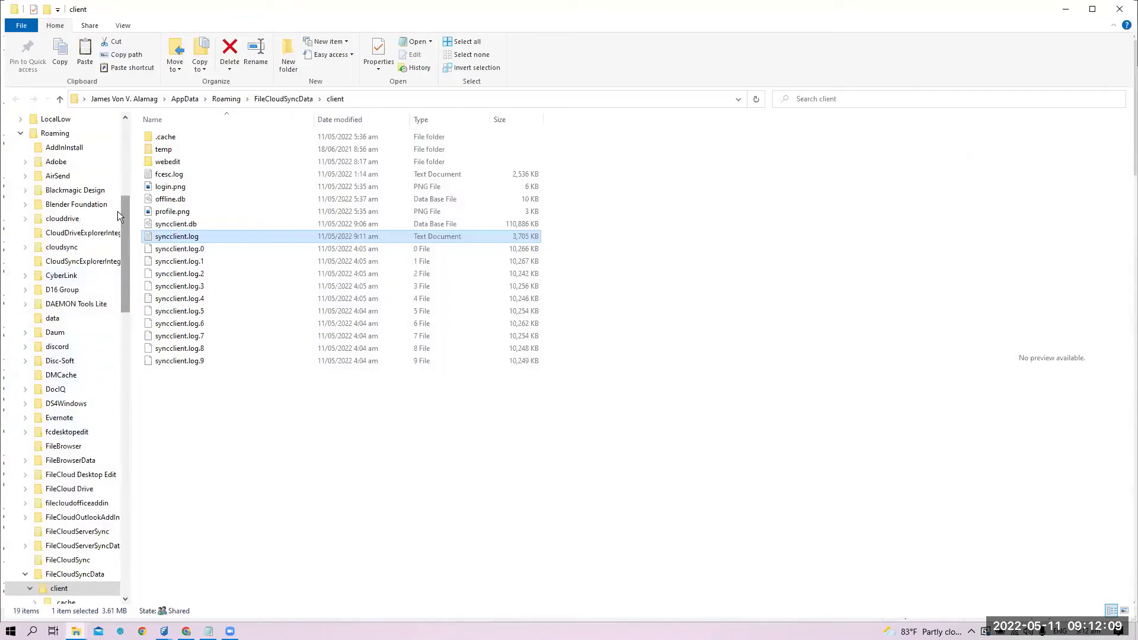
- Browse to C:\xampp\htdocs\config and select cloudconfig.php
scroll(50, 350, "up", 8)
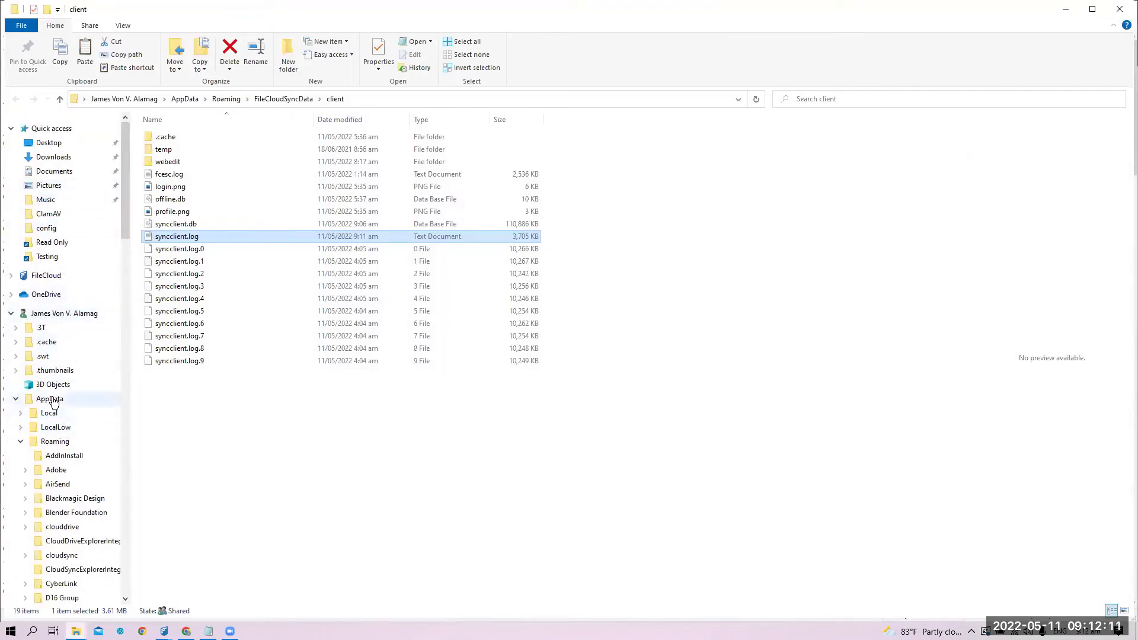
left_click(106, 313)
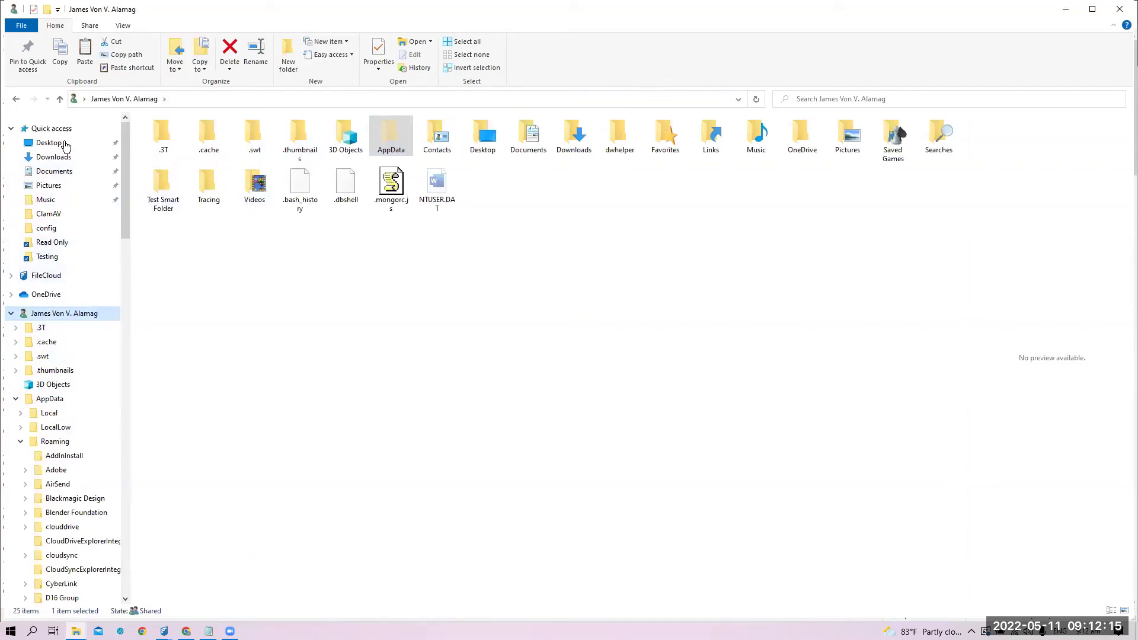
left_click_drag(127, 170, 155, 462)
left_click(65, 520)
double_click(240, 231)
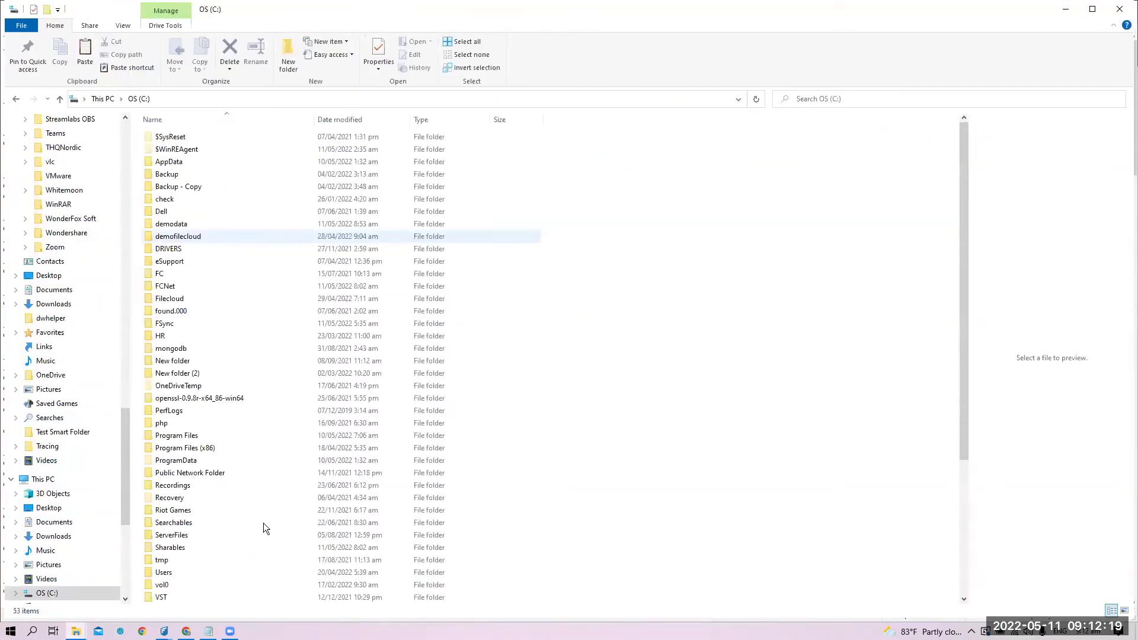
scroll(287, 486, "down", 5)
double_click(172, 536)
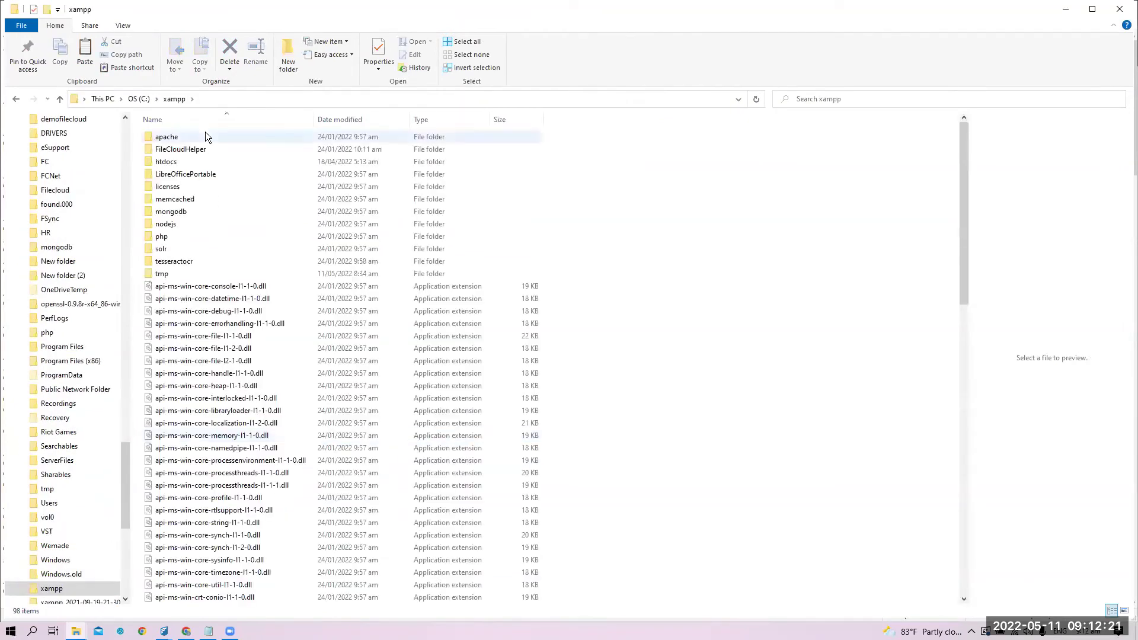
double_click(205, 132)
left_click(175, 99)
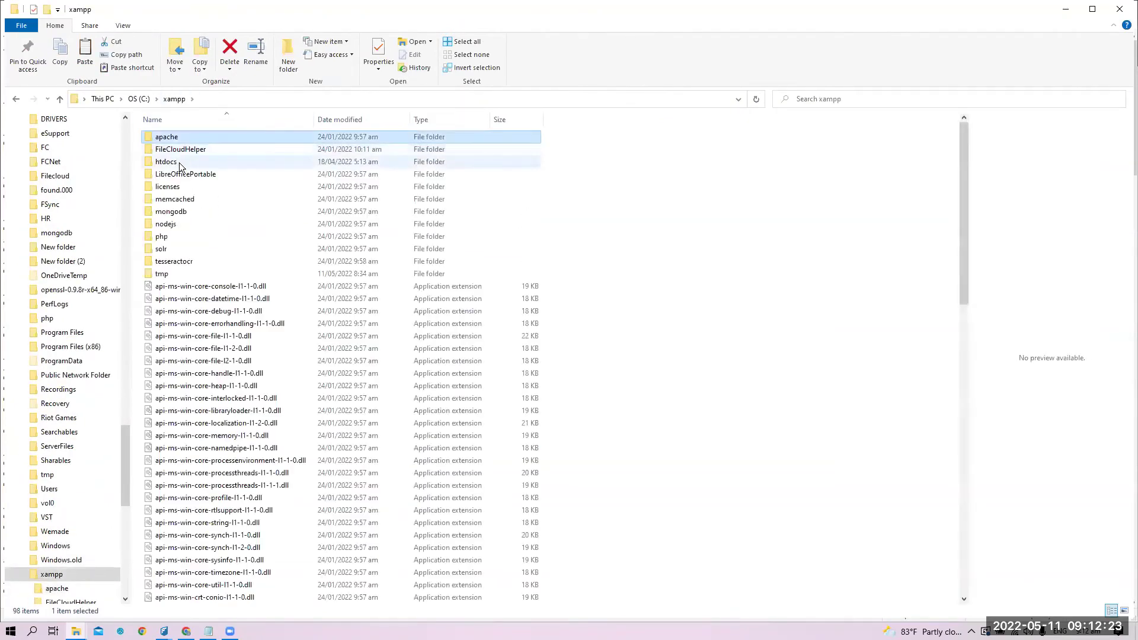
double_click(179, 163)
double_click(175, 163)
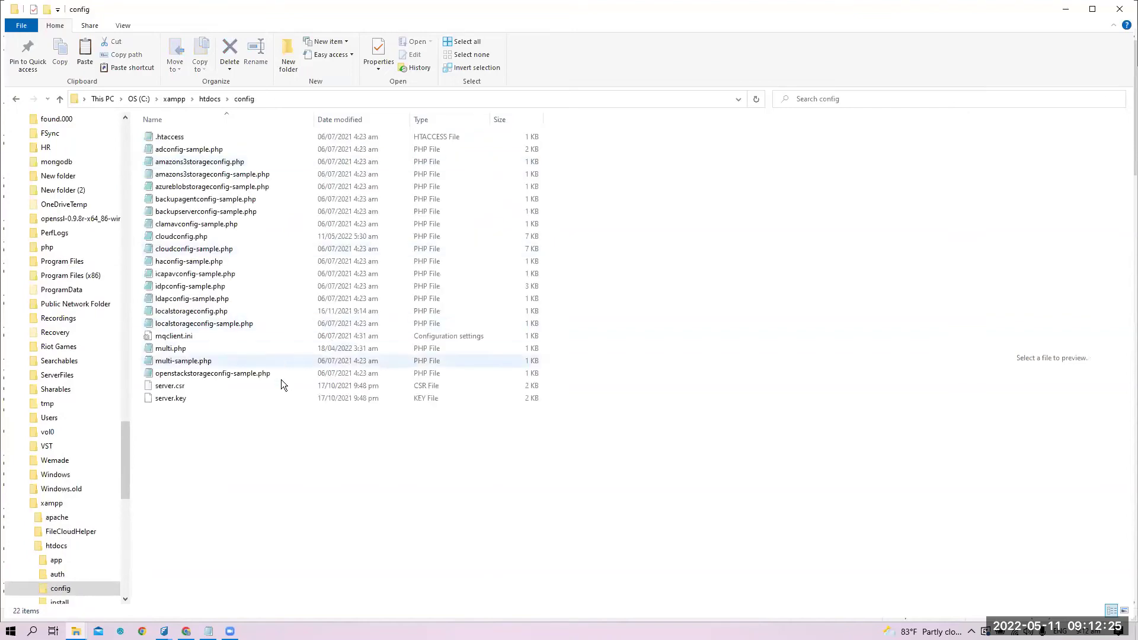
left_click(200, 238)
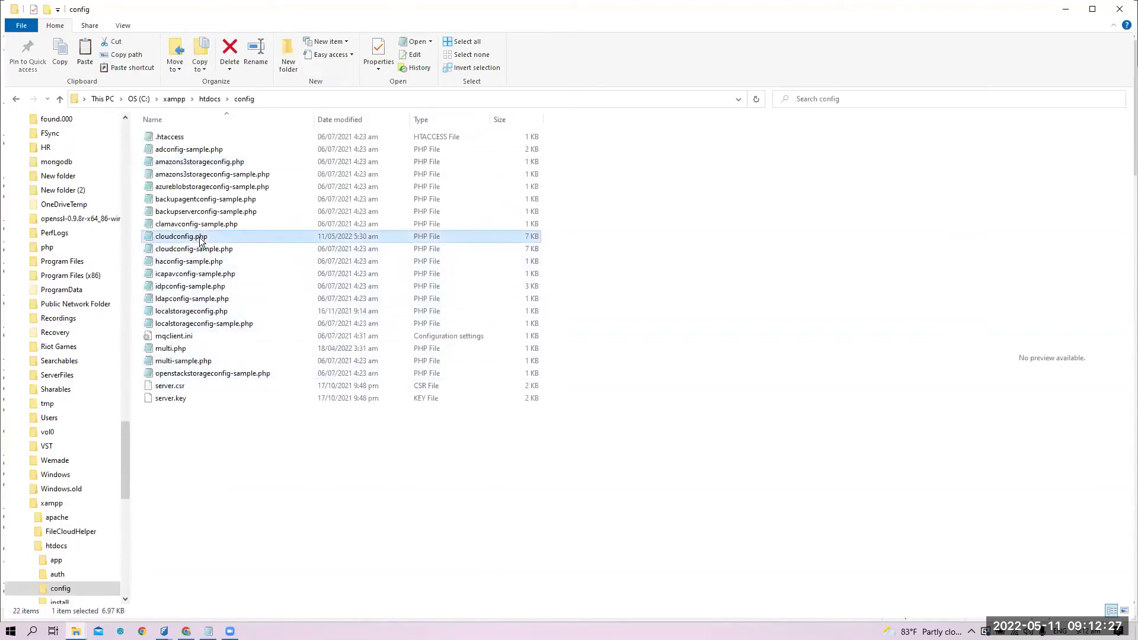
double_click(200, 238)
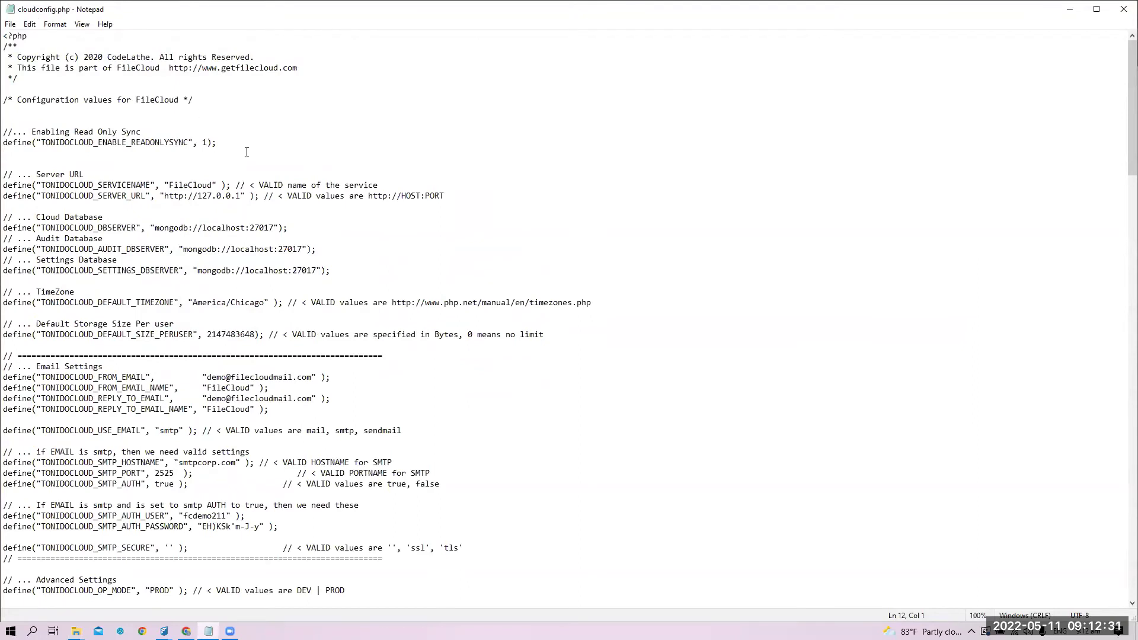
left_click_drag(247, 151, 3, 121)
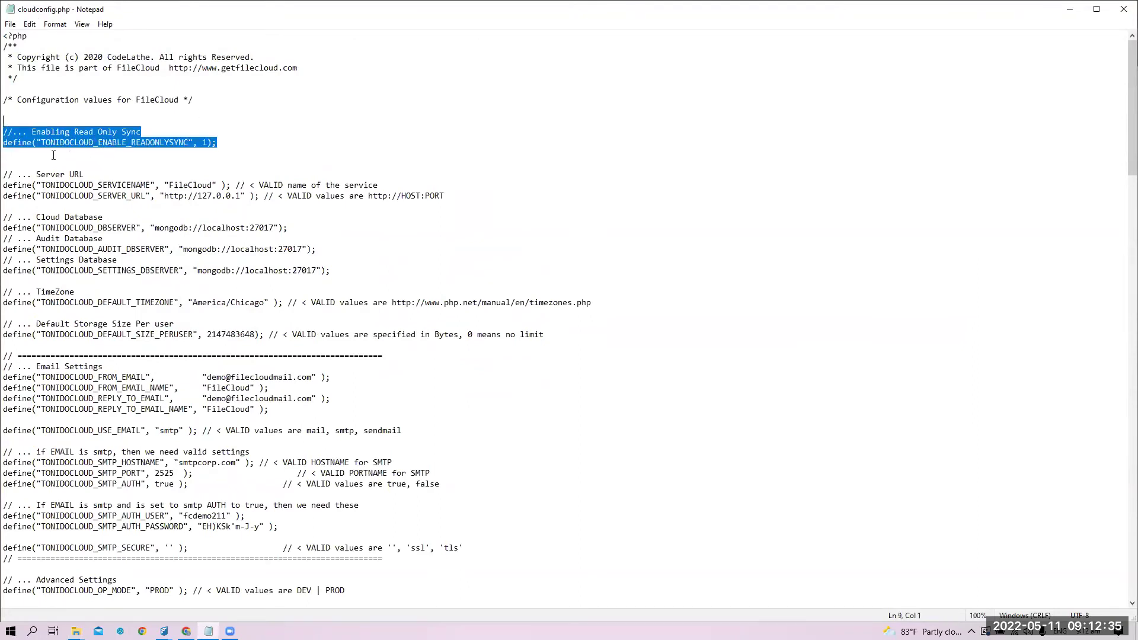
left_click_drag(3, 142, 239, 141)
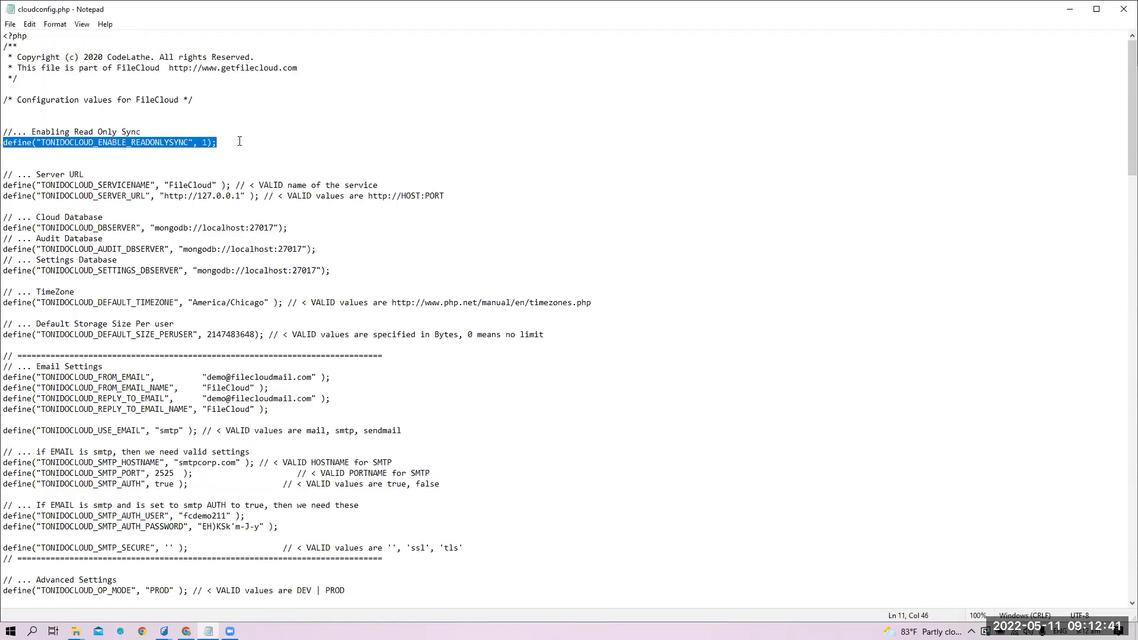
left_click(240, 141)
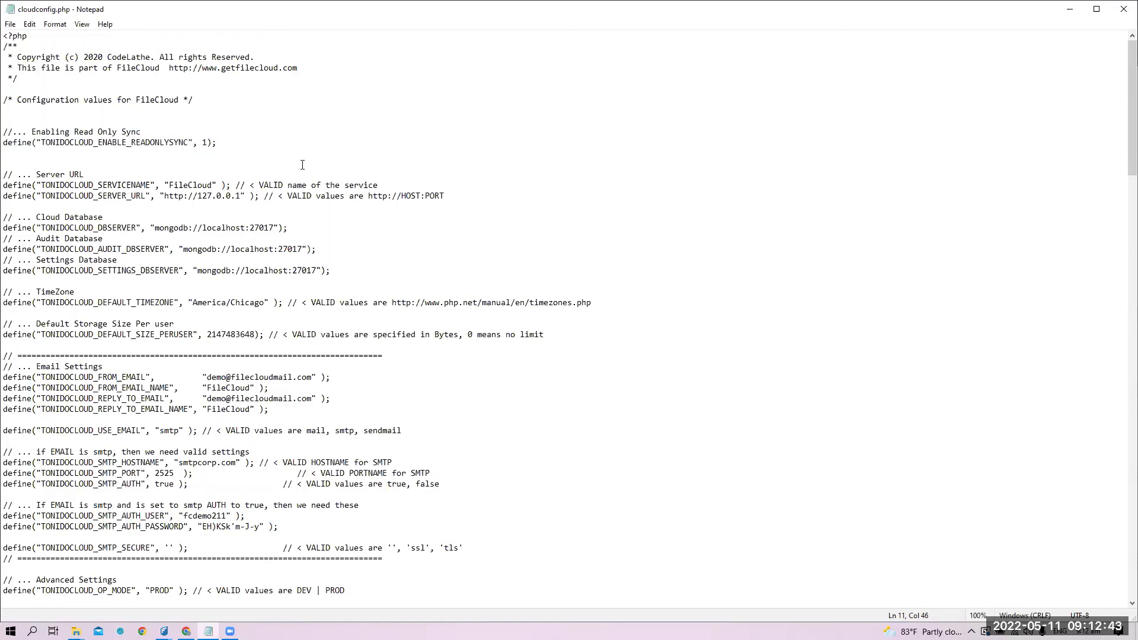
left_click(1069, 9)
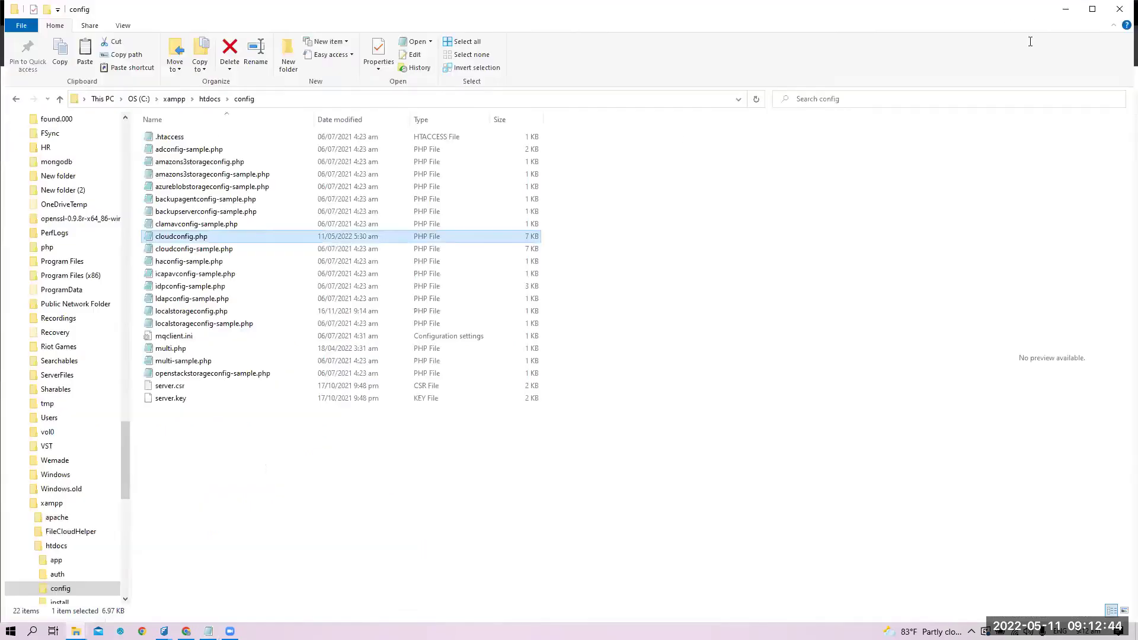
left_click(1066, 9)
- Minimize the Testing folder window and go to demosite's Read Only folder in the browser
left_click(1069, 11)
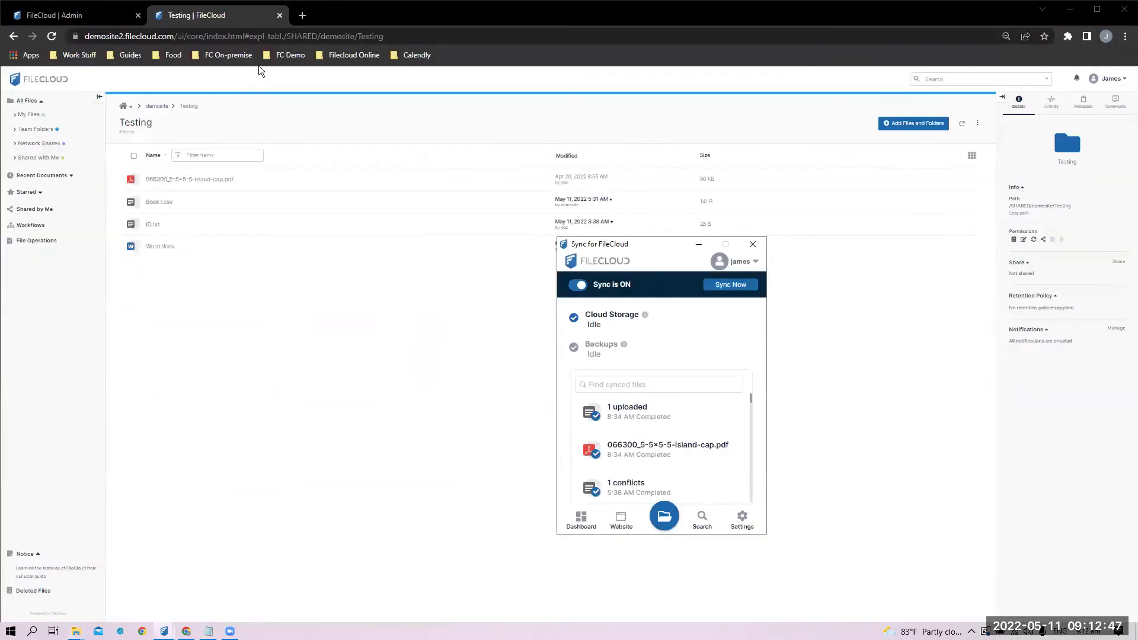
left_click(158, 107)
left_click(167, 252)
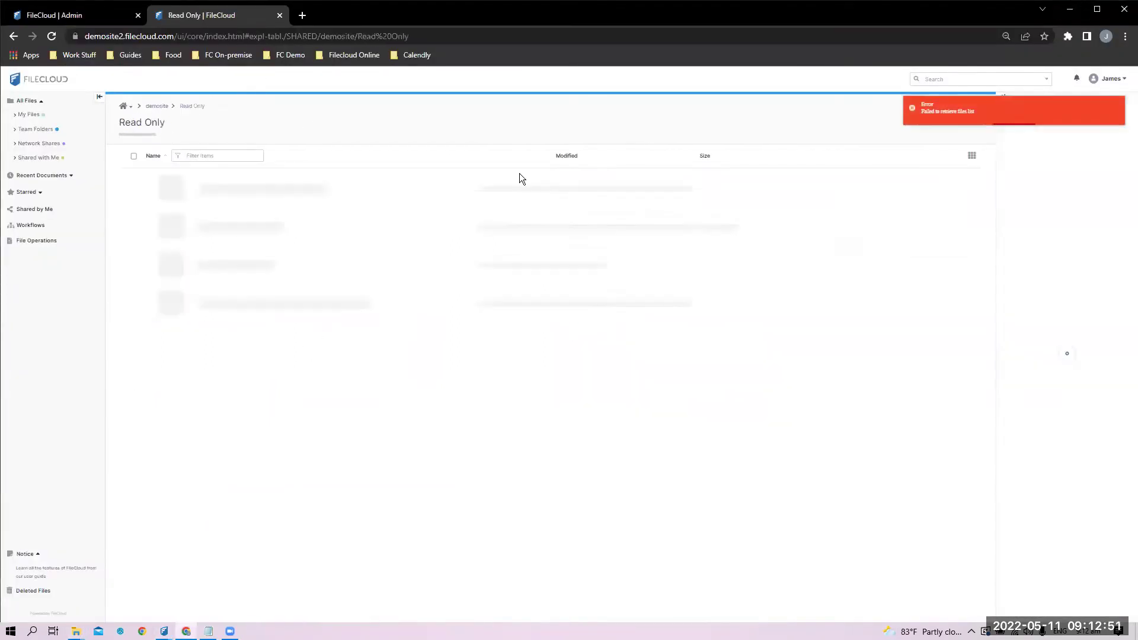
- Get past the Kaspersky security warning, accept the terms, and reopen demosite's Read Only folder
left_click(52, 40)
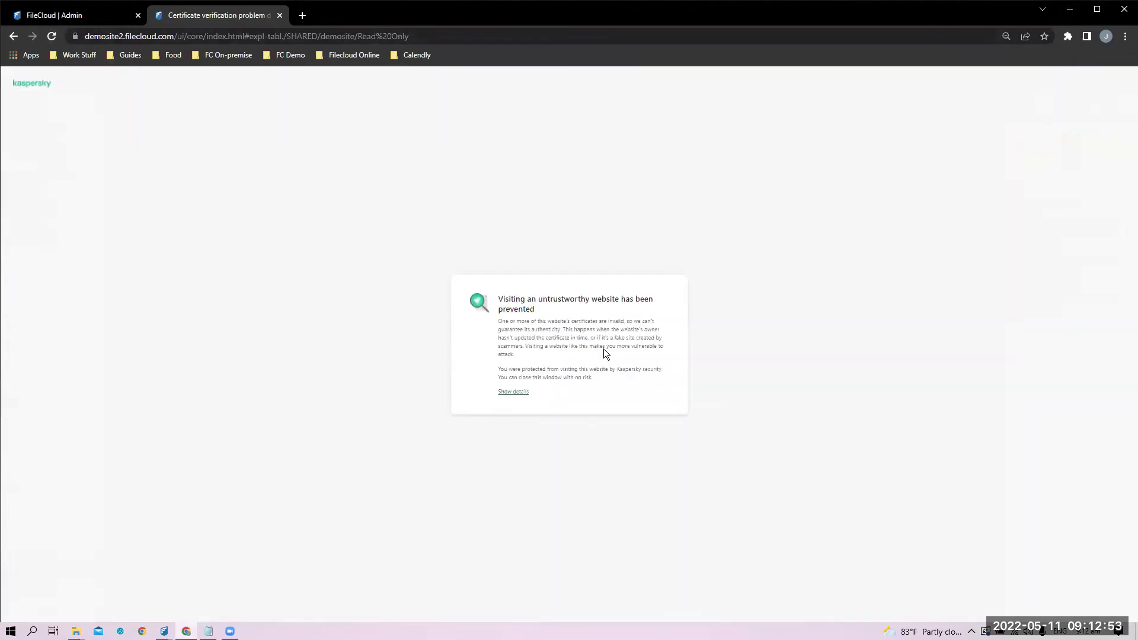
left_click(514, 392)
left_click(576, 421)
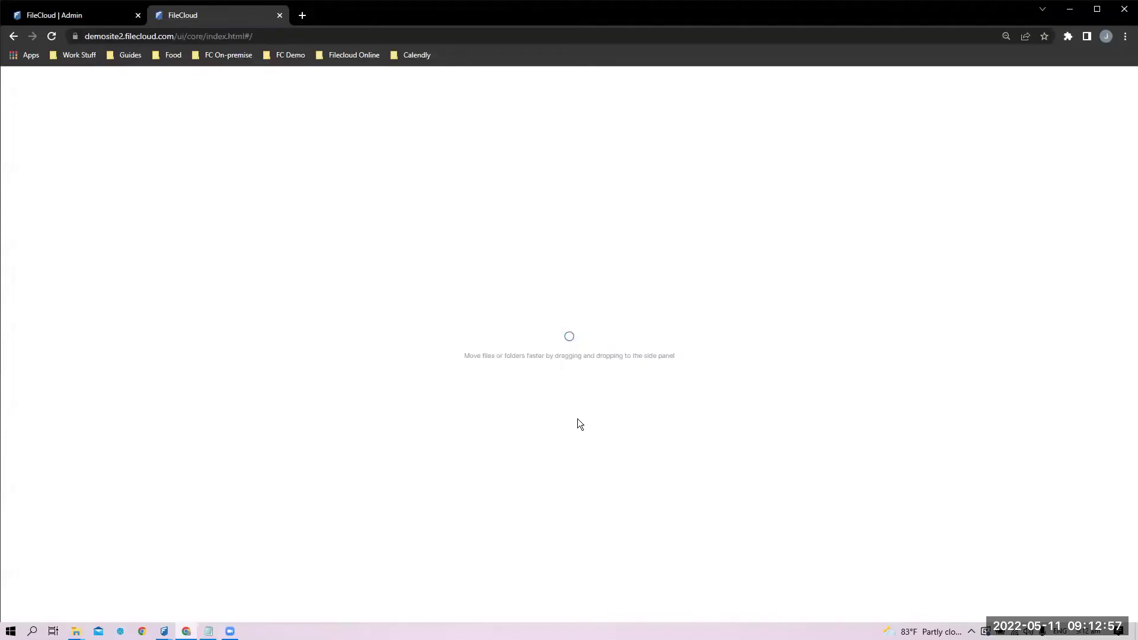
left_click(373, 388)
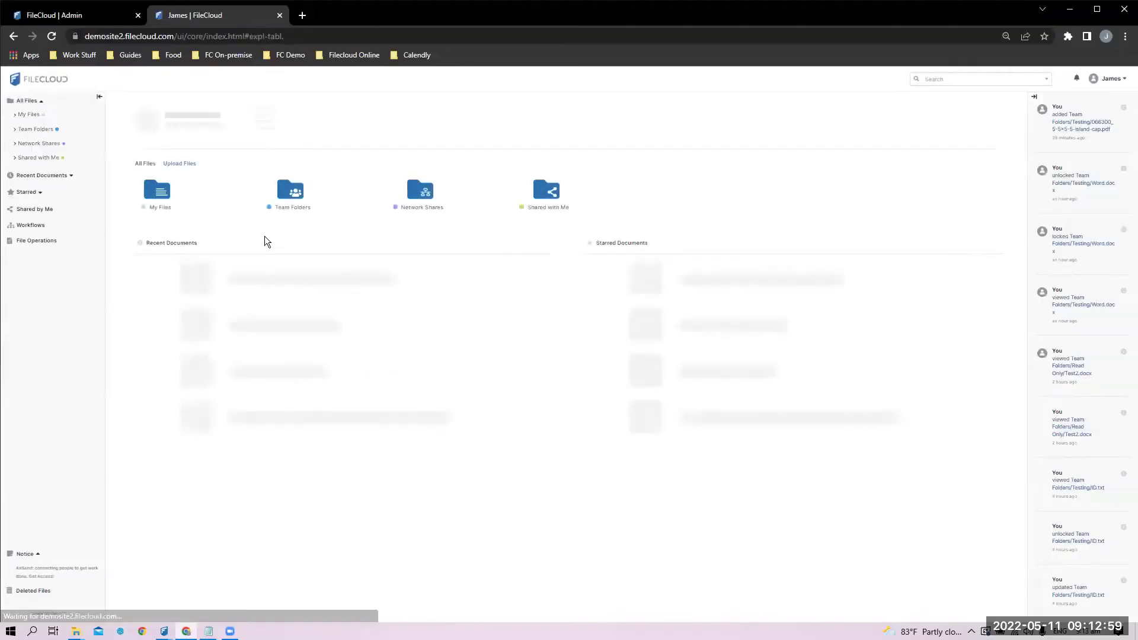
left_click(291, 313)
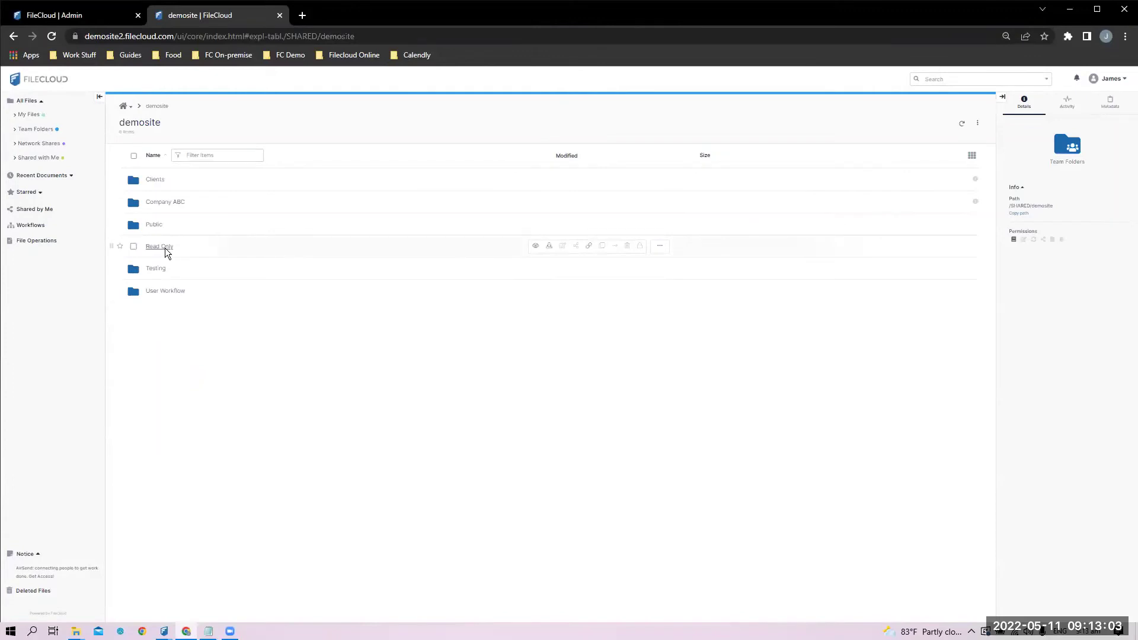
left_click(164, 248)
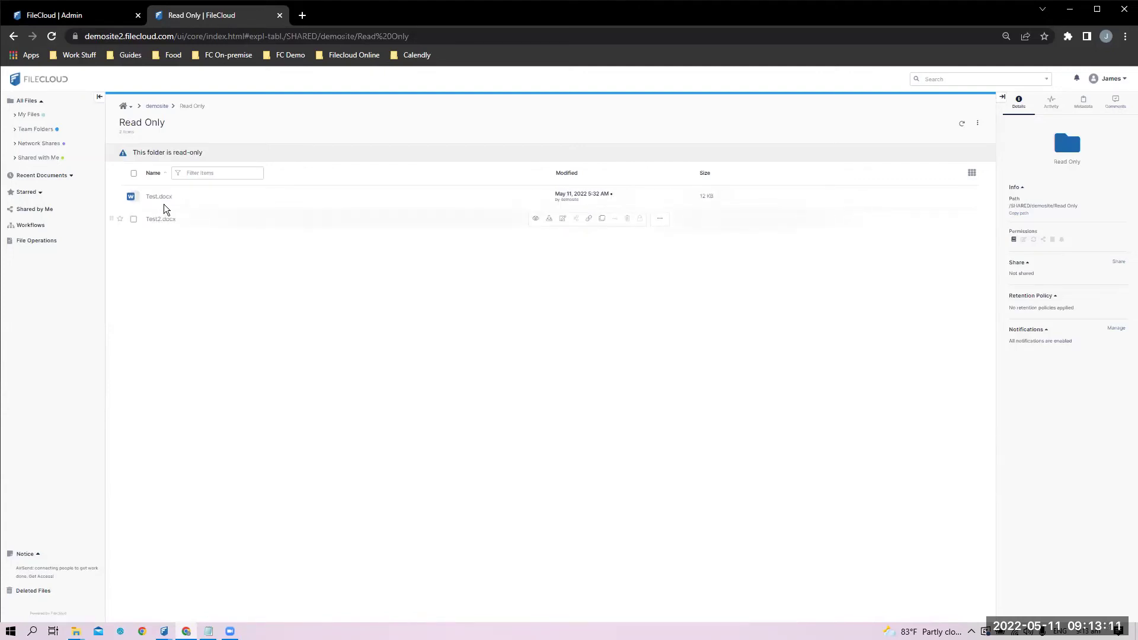
- In the admin portal's Team Folders, review the Read Only folder's share settings, then close them
left_click(95, 16)
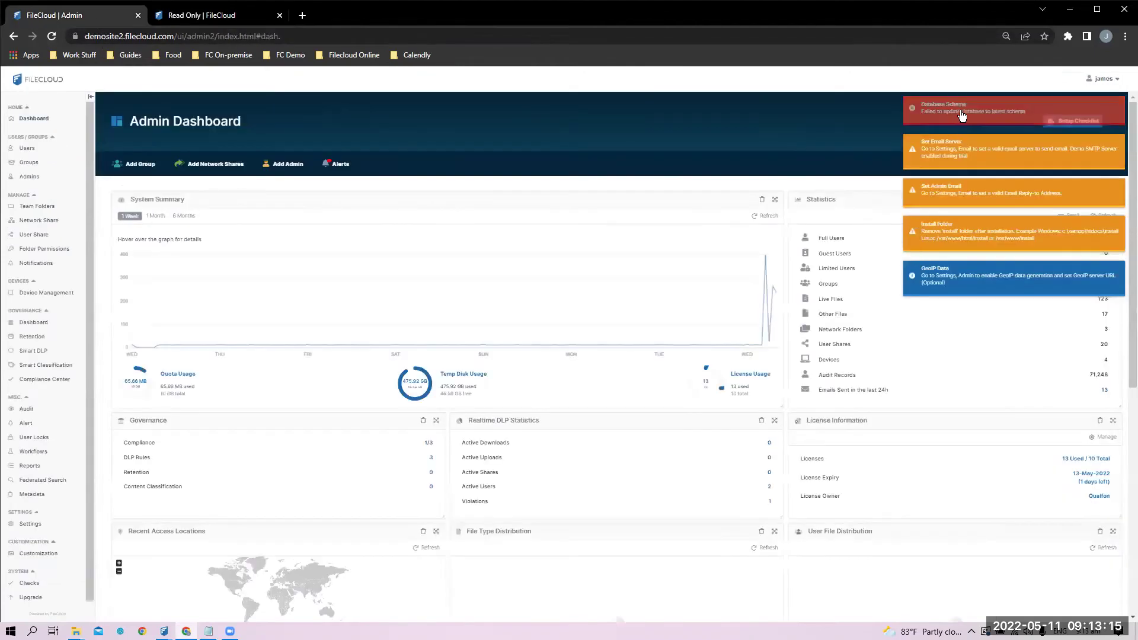
left_click(30, 207)
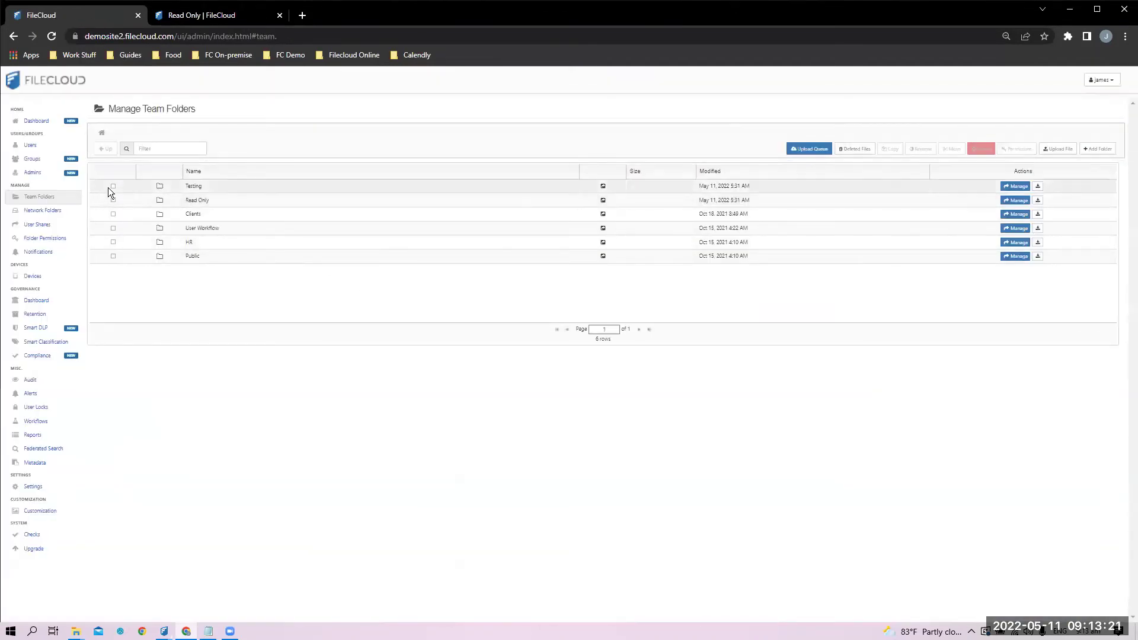
left_click(114, 199)
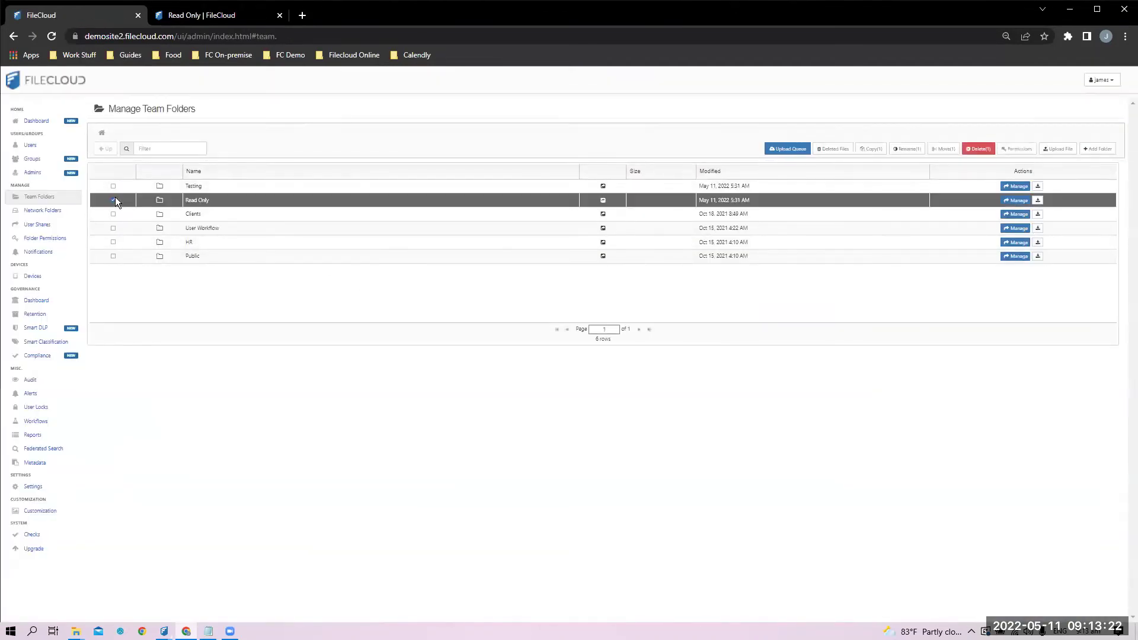
left_click(1014, 200)
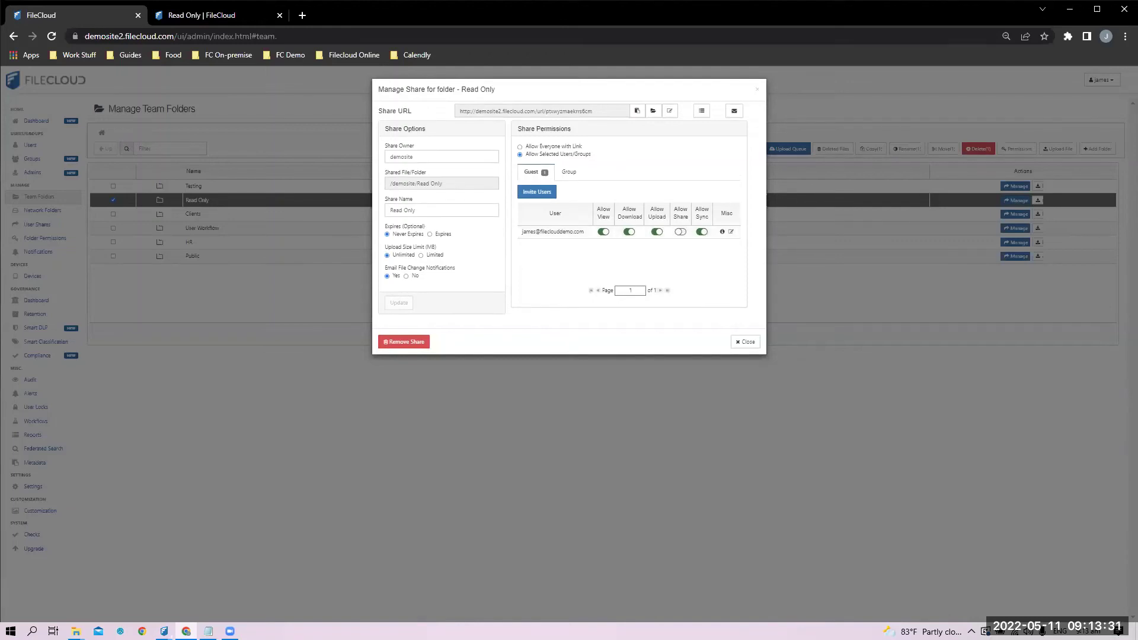
left_click(745, 342)
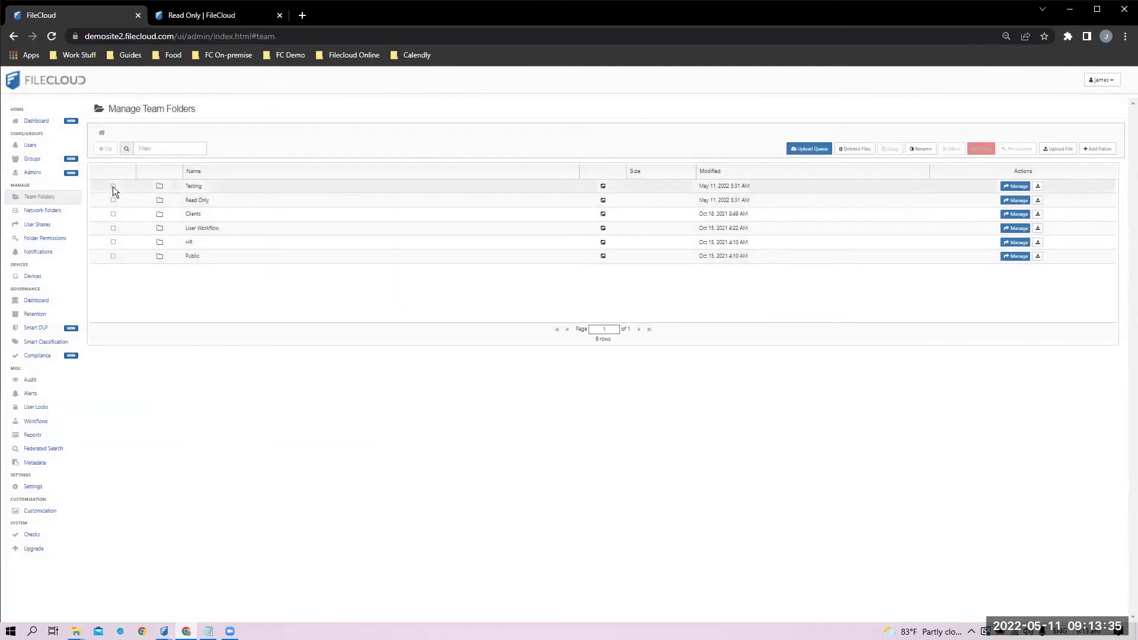
left_click(113, 186)
left_click(1030, 150)
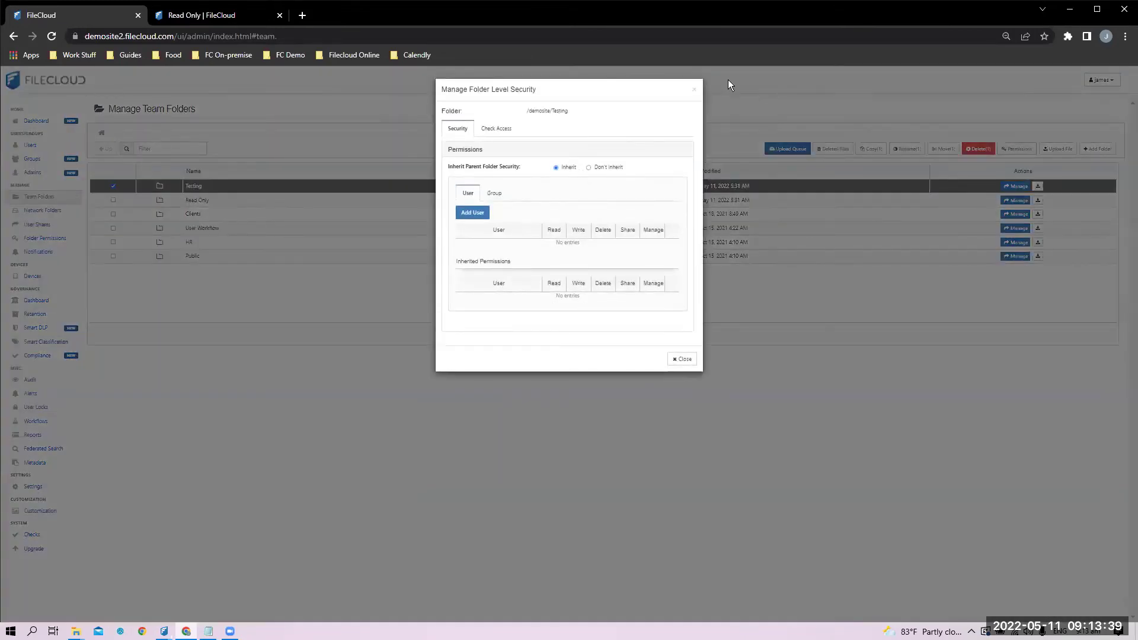
left_click(694, 89)
left_click(113, 186)
left_click(114, 200)
left_click(1013, 148)
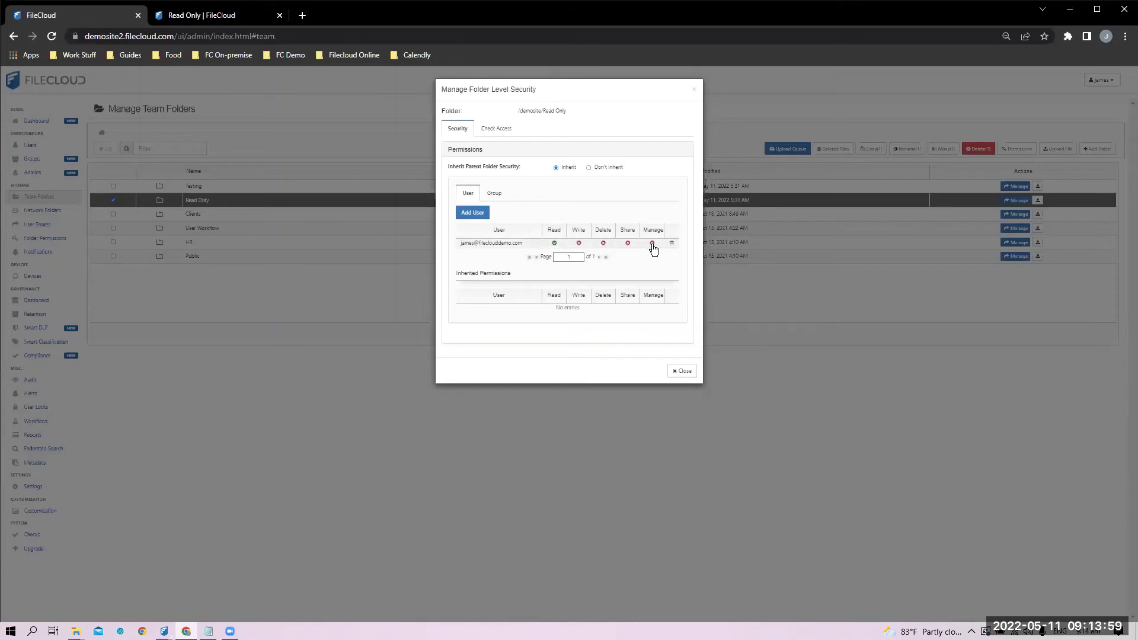
left_click(555, 244)
left_click(693, 89)
- Open Test.docx from the synced Read Only folder in Word using its Edit context command
mouse_move(75, 631)
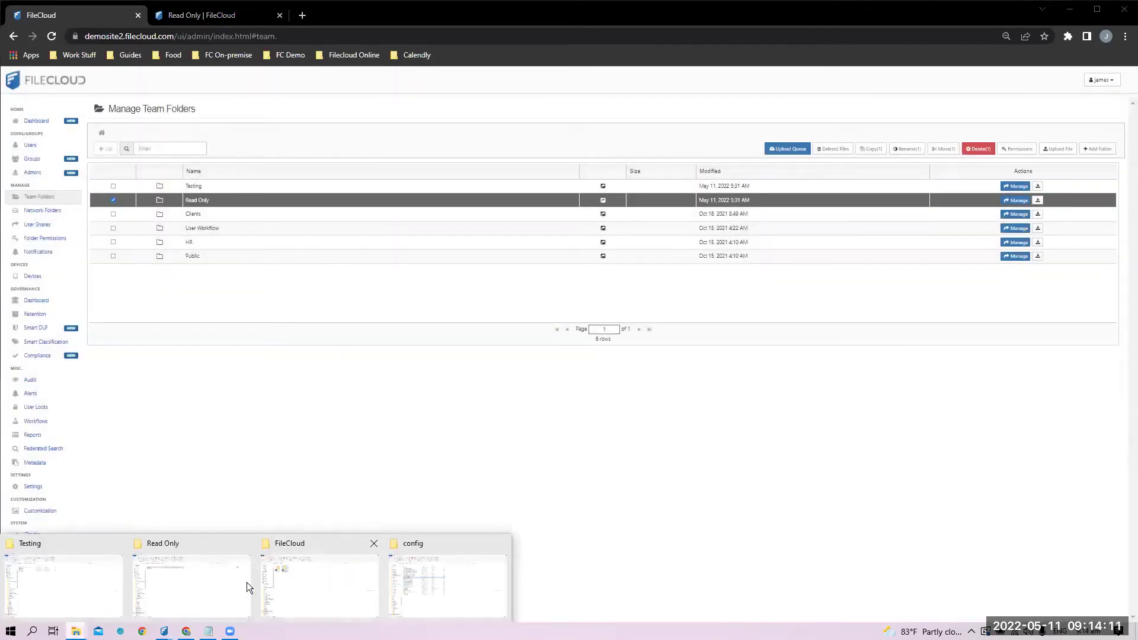
left_click(180, 578)
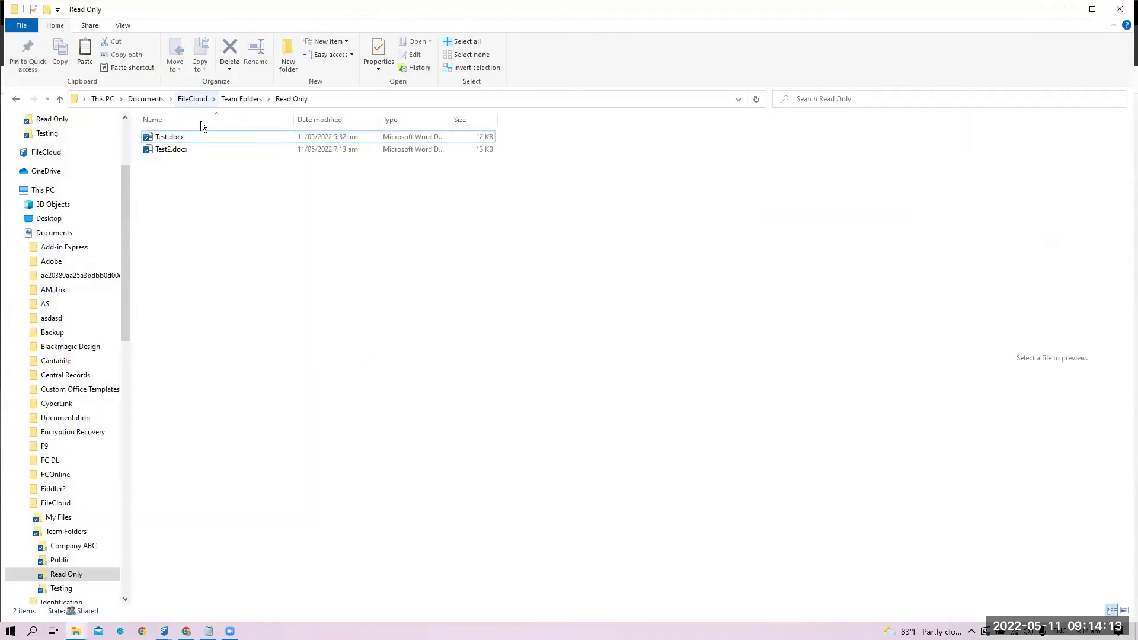
right_click(200, 143)
left_click(177, 137)
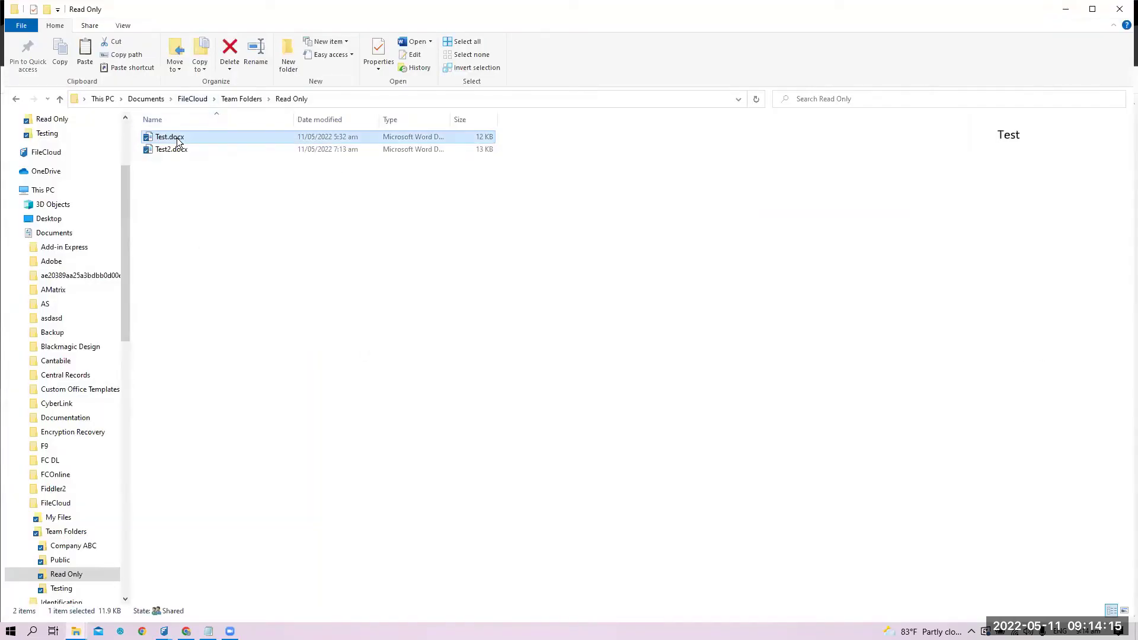
right_click(176, 138)
right_click(166, 138)
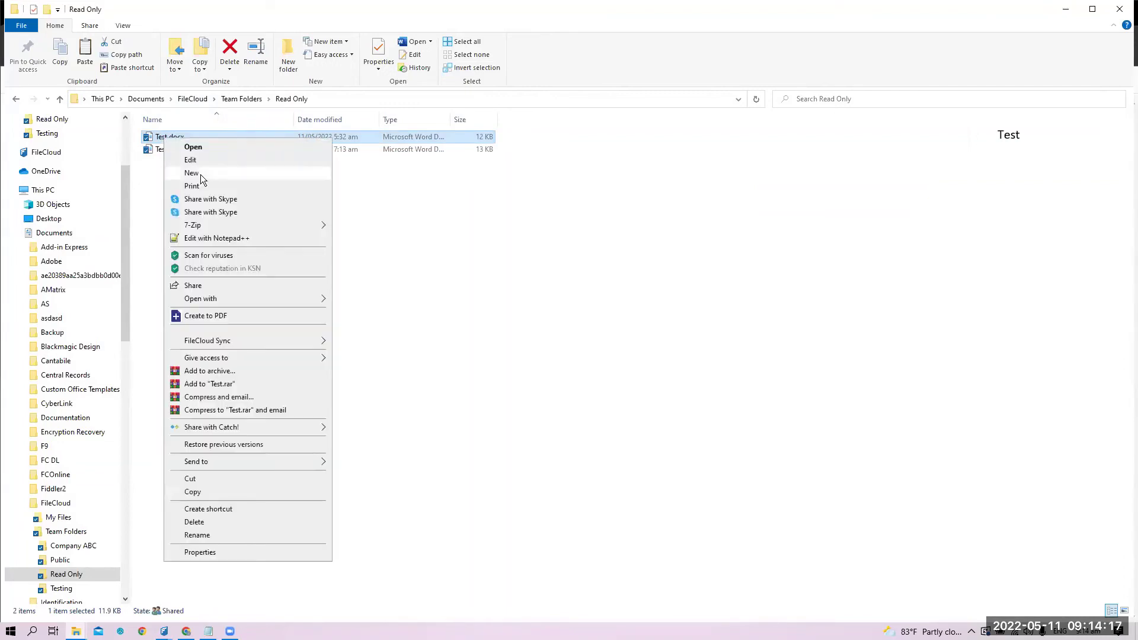
left_click(195, 160)
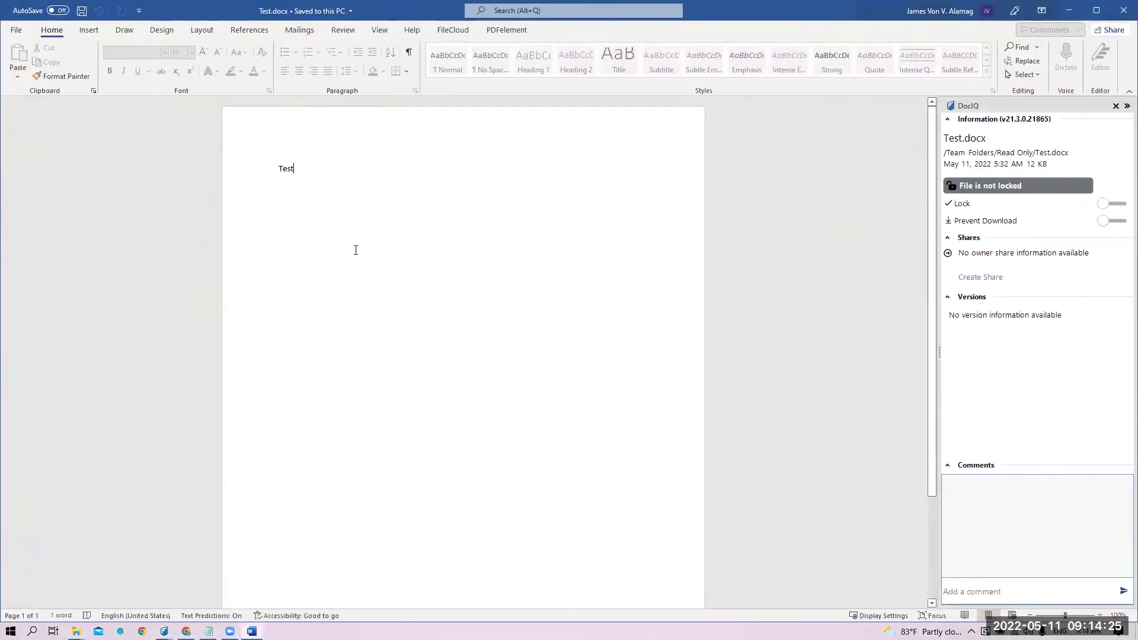
- Find the document edit-protected, then close Word and reopen Test.docx via Edit
key("Return")
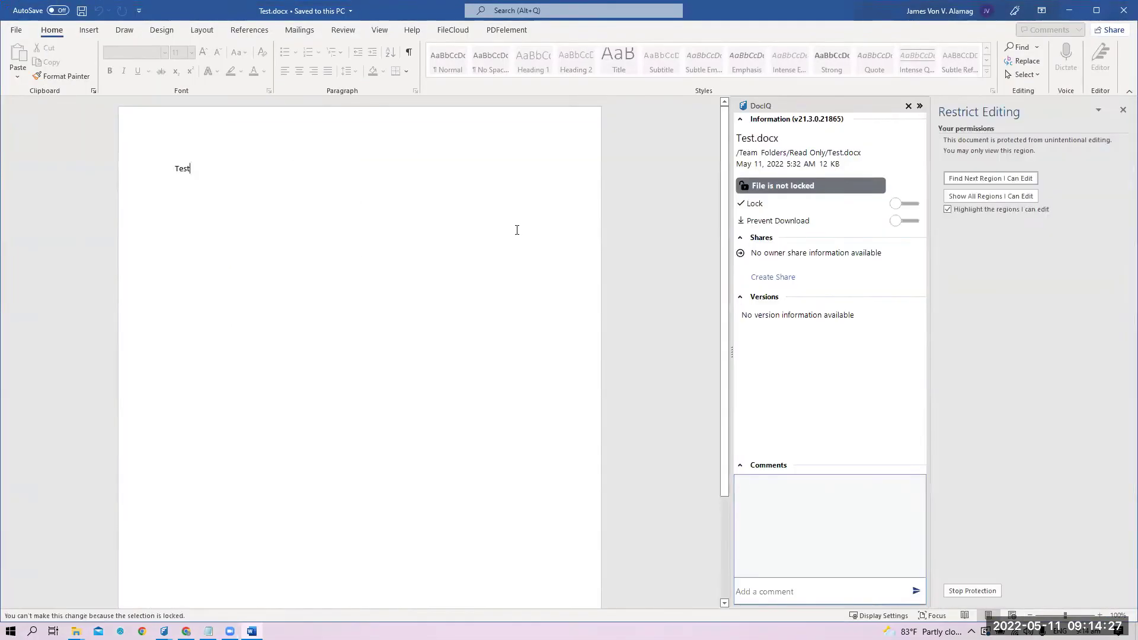
left_click(1123, 110)
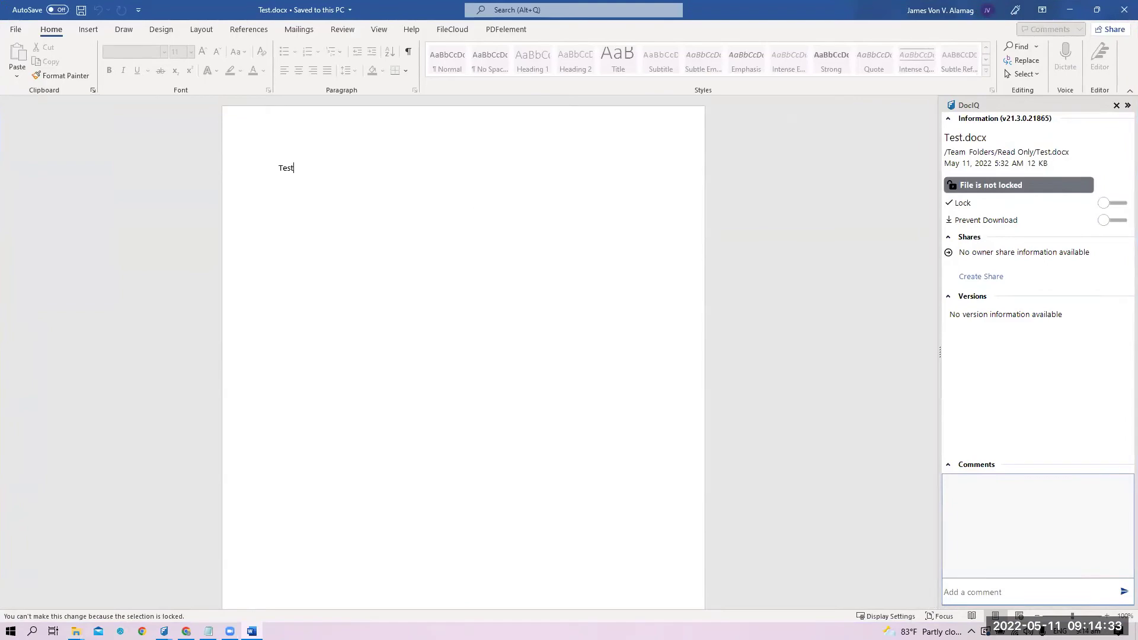
left_click(1123, 9)
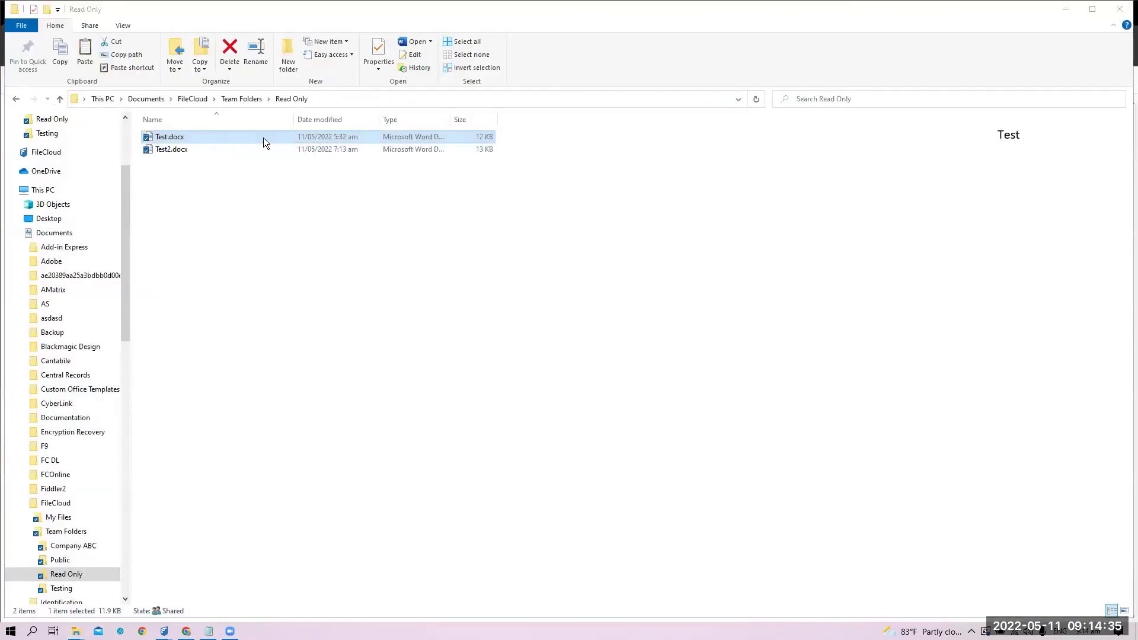
right_click(263, 137)
left_click(301, 163)
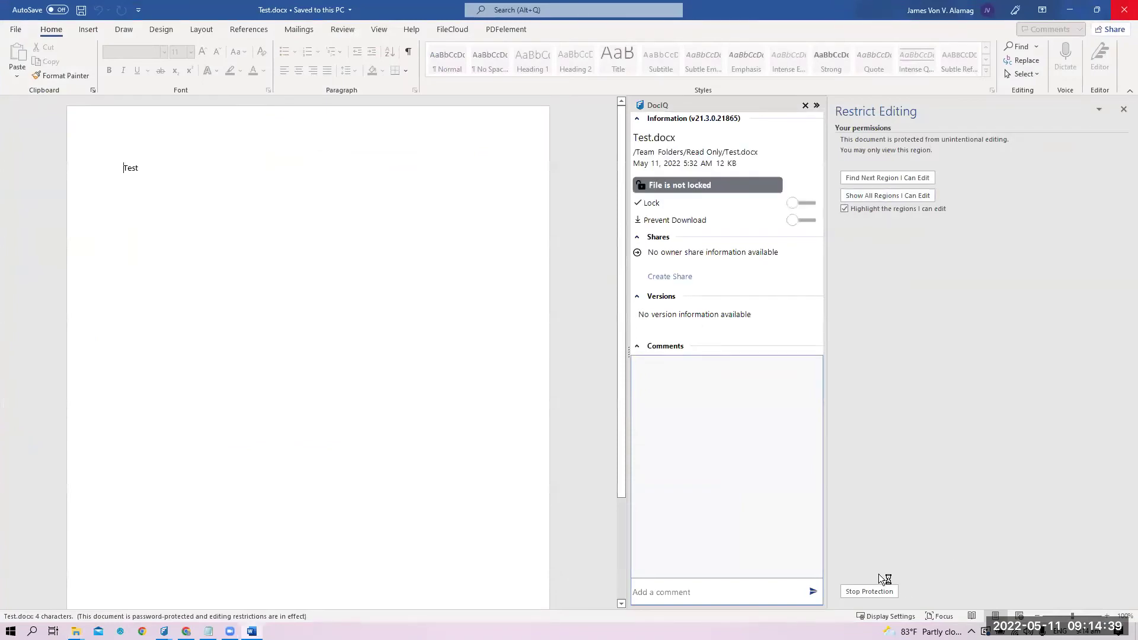
- Stop the editing protection with its password and type random letters after 'Test'
left_click(869, 591)
type("••••••••")
key("Return")
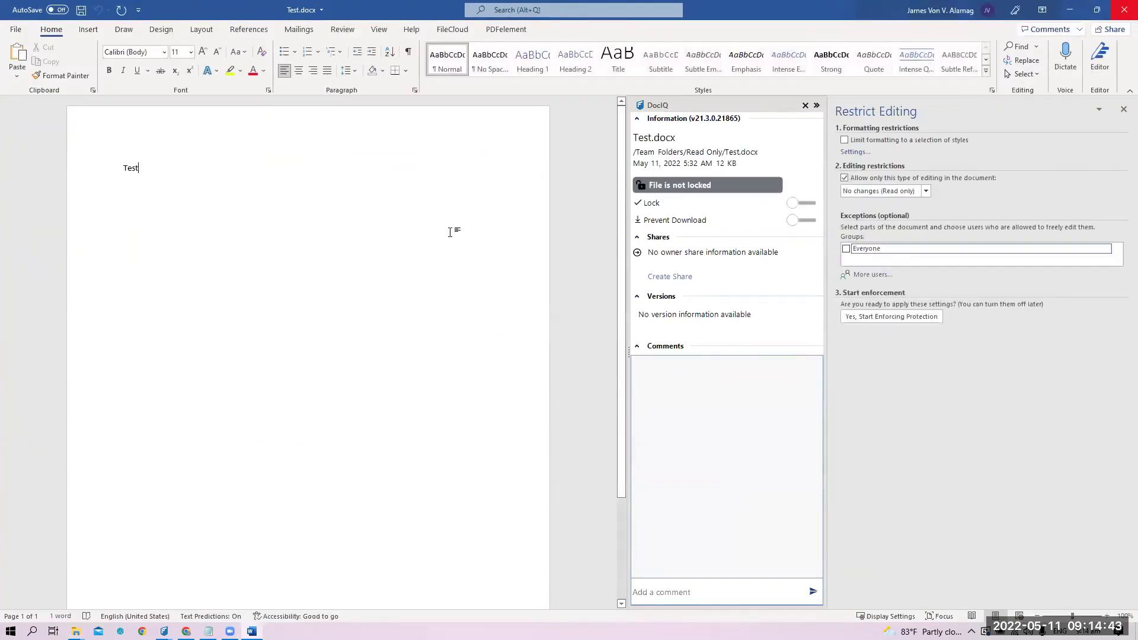
type("asfsafsafsafasfsa")
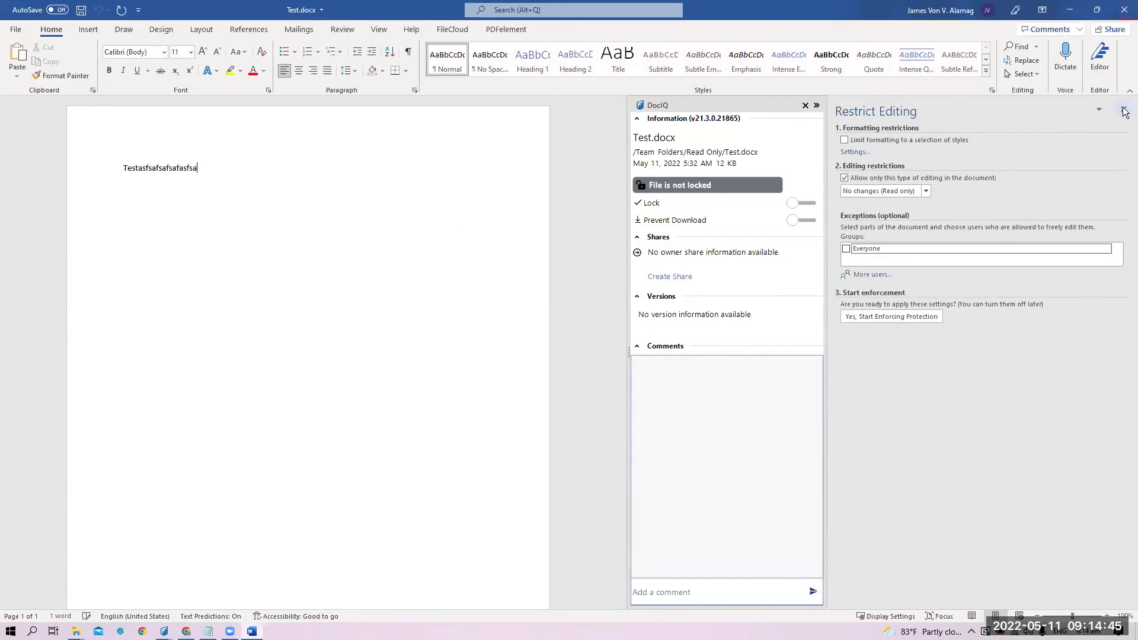
left_click(1124, 111)
type("fasfsafasfsafasfsafsa")
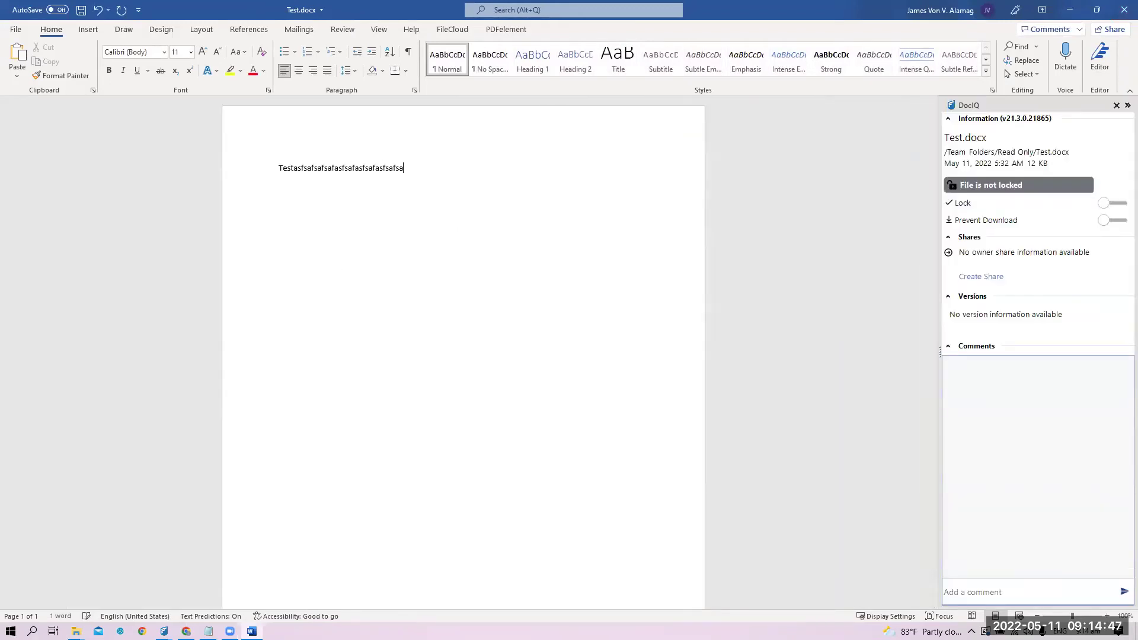
type("safsafsafsa")
- Close Word, refresh the Read Only listing and check Test.docx's preview content
left_click(1116, 10)
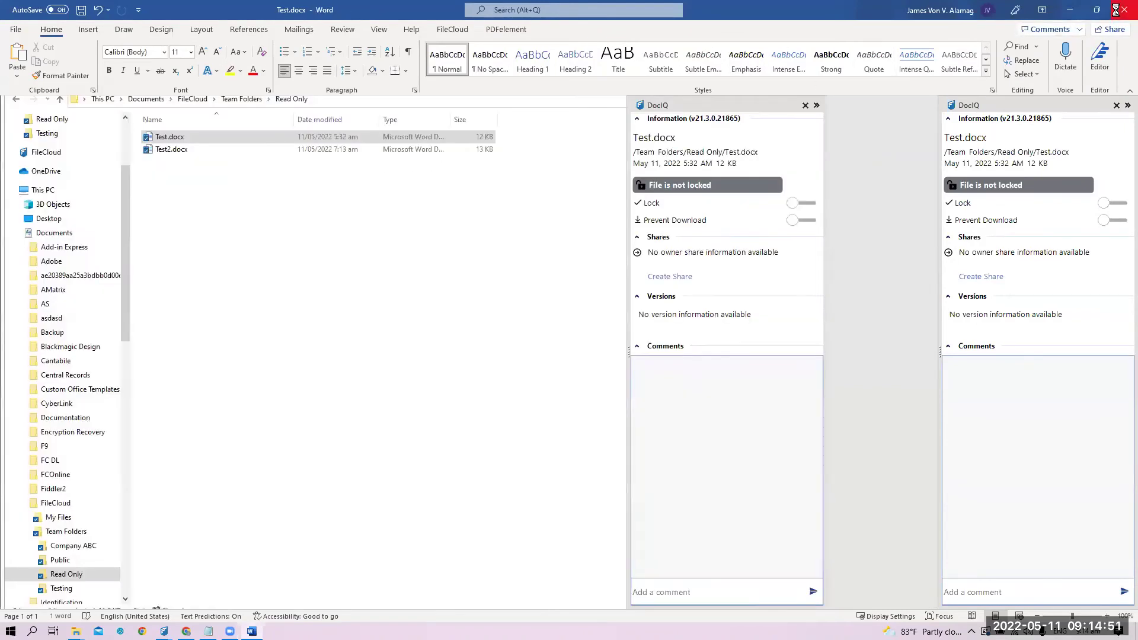
left_click(151, 141)
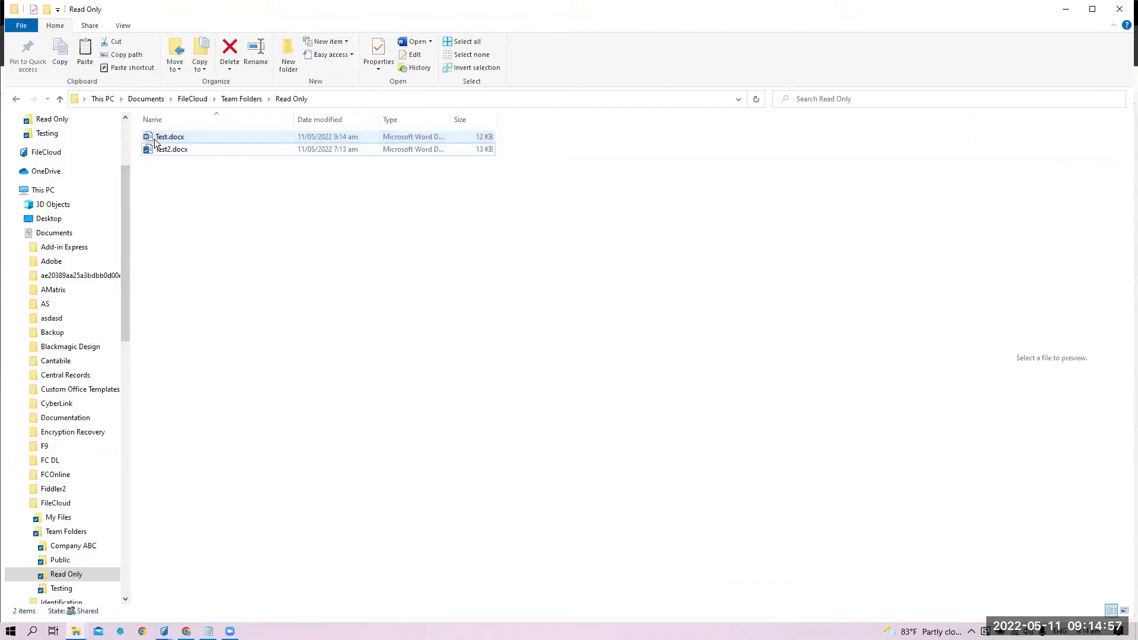
left_click(461, 173)
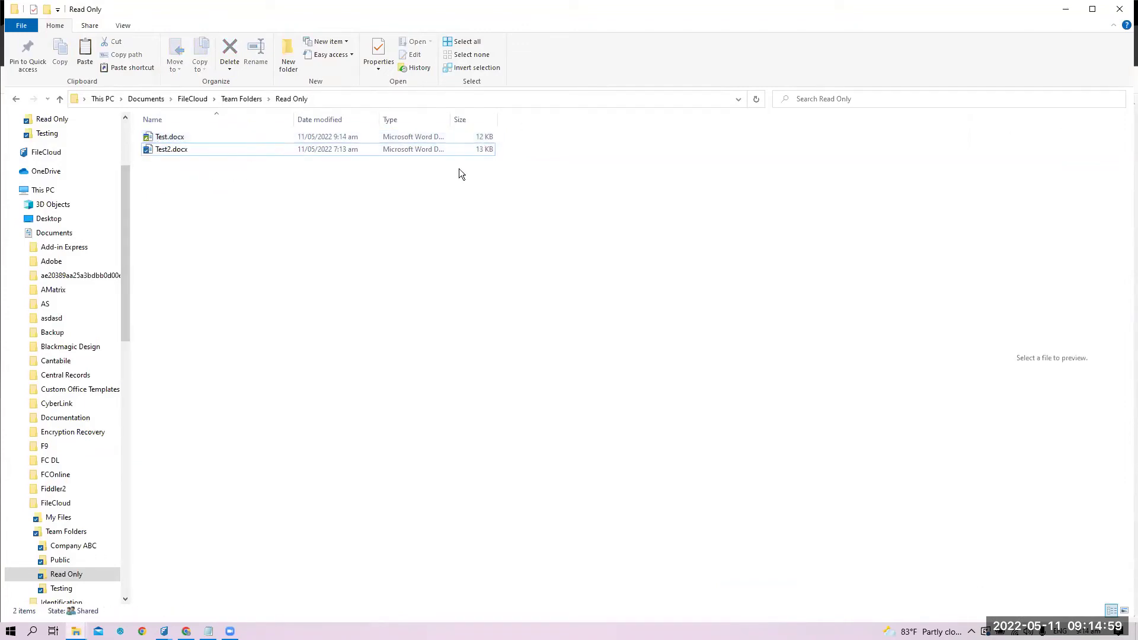
left_click(756, 99)
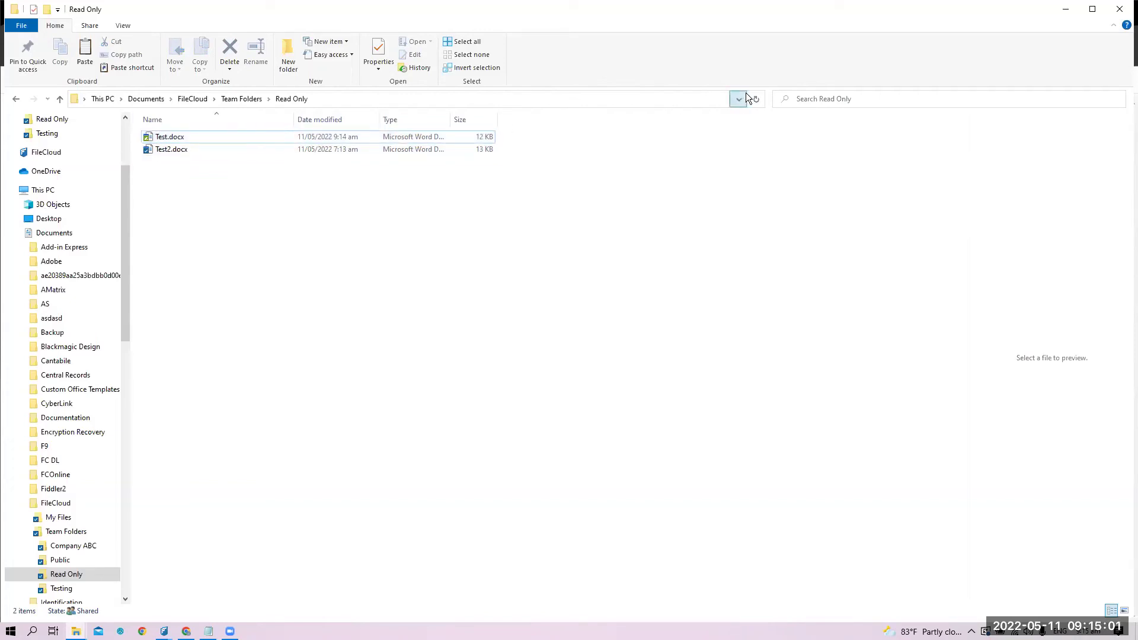
left_click(272, 134)
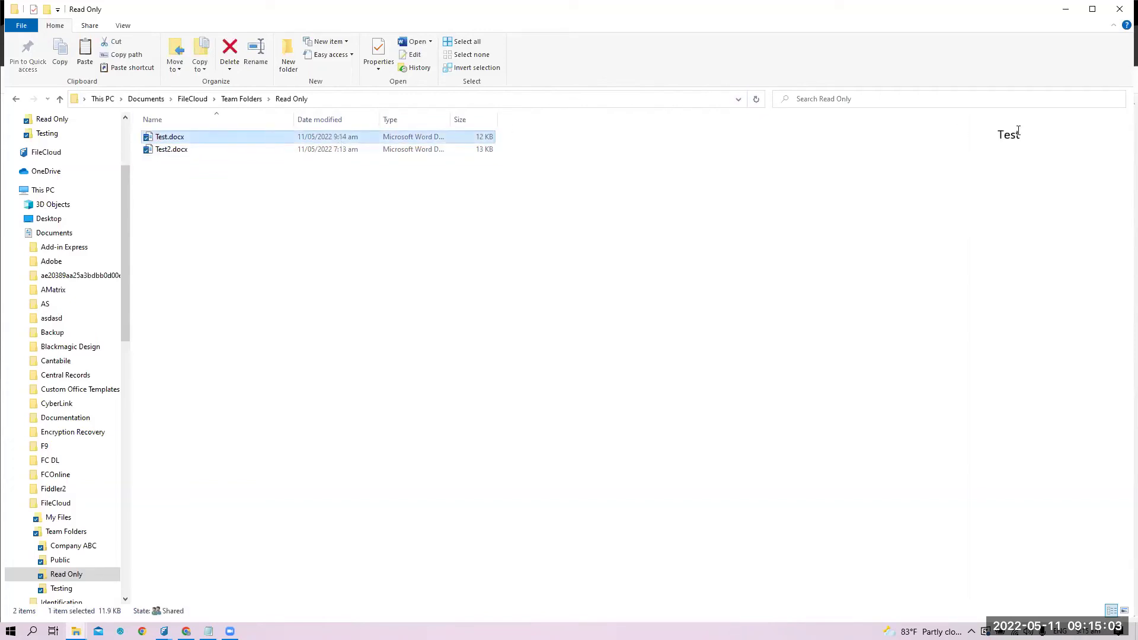
left_click_drag(1018, 132, 996, 138)
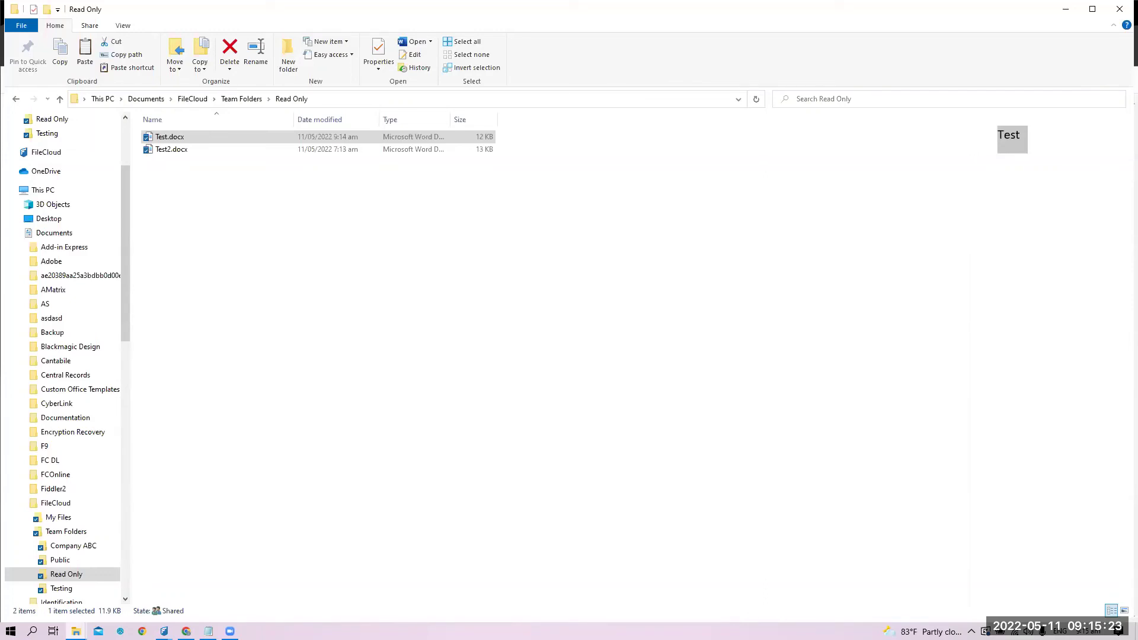
- Select Test.docx and Test2.docx, then move up to the Team Folders folder
left_click(178, 141)
left_click(177, 149)
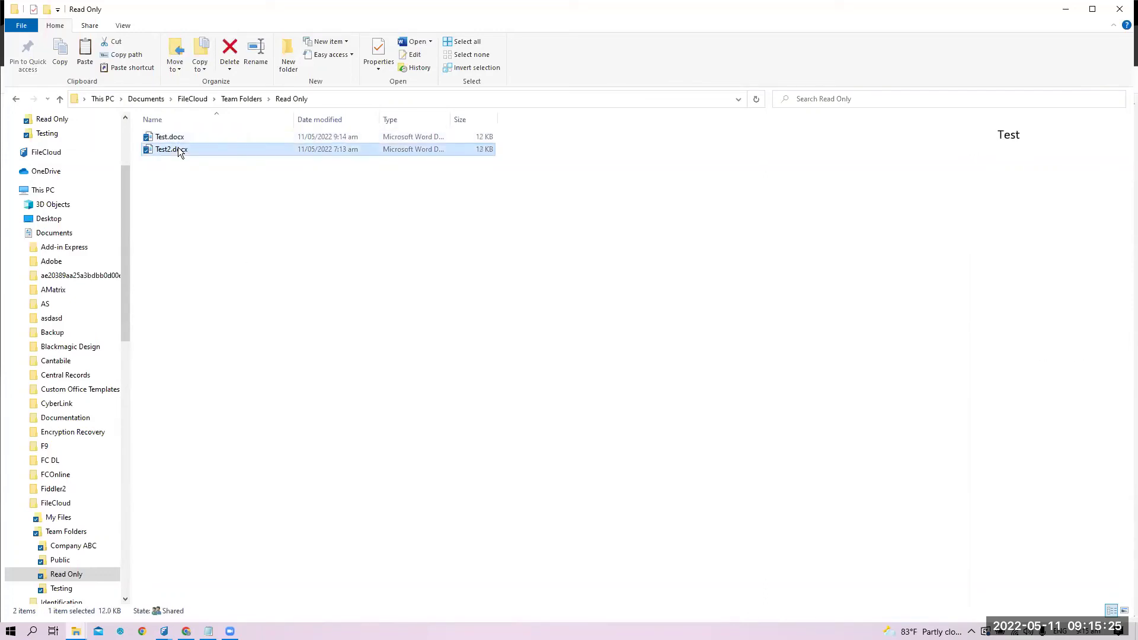
left_click(242, 98)
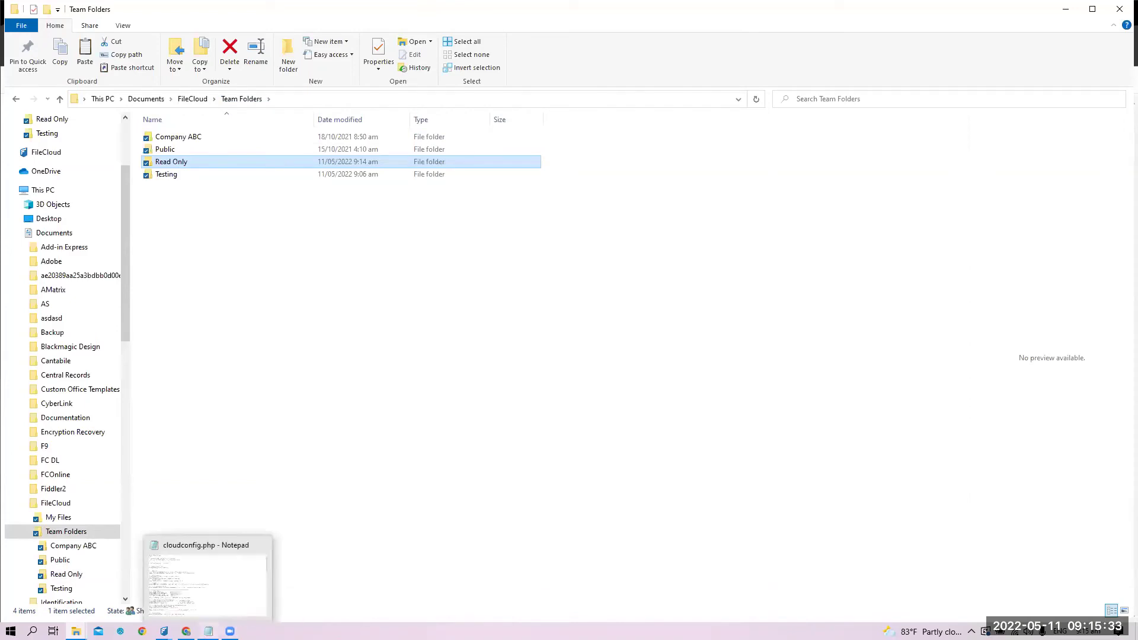
mouse_move(186, 631)
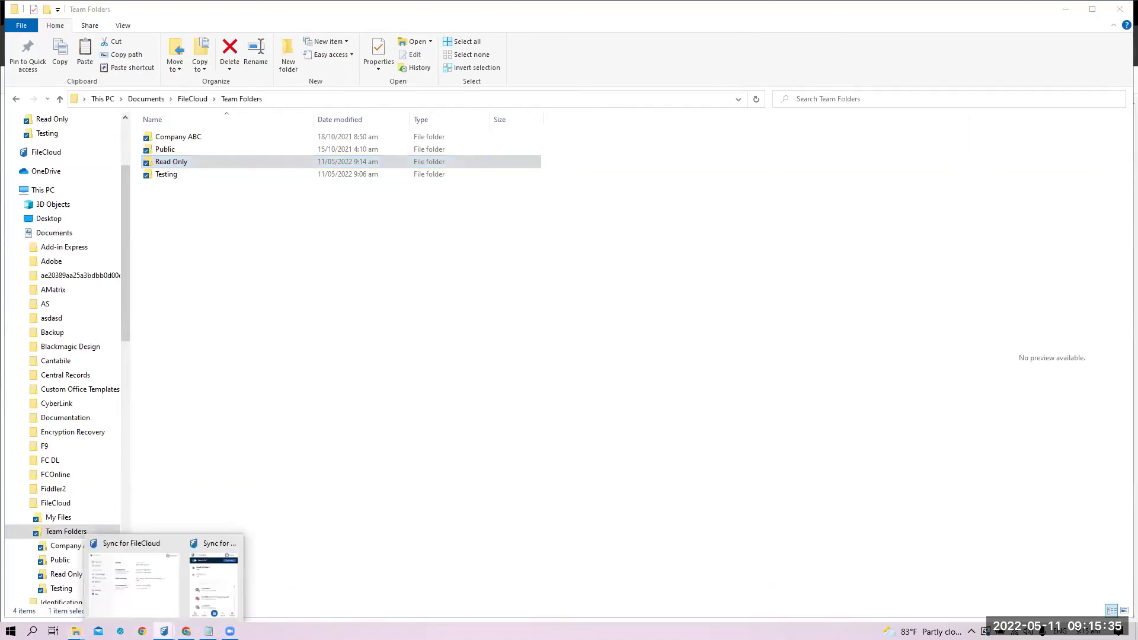
- Bring up Sync for FileCloud, go to its Settings page and open the account dropdown
left_click(163, 631)
left_click(735, 263)
left_click(735, 263)
left_click(745, 266)
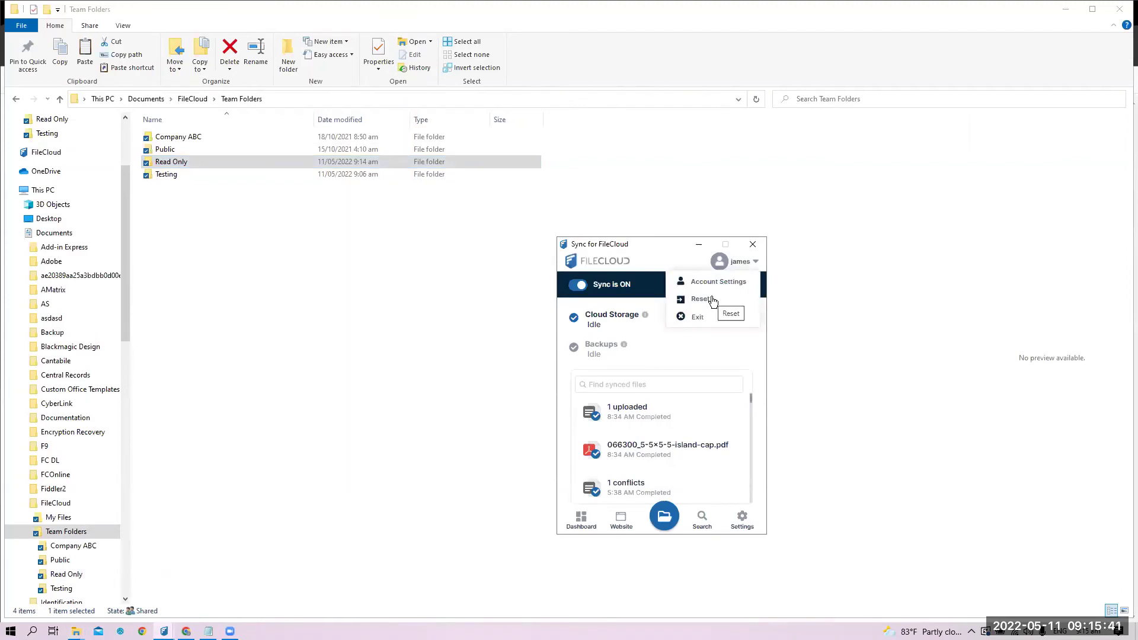
left_click(742, 518)
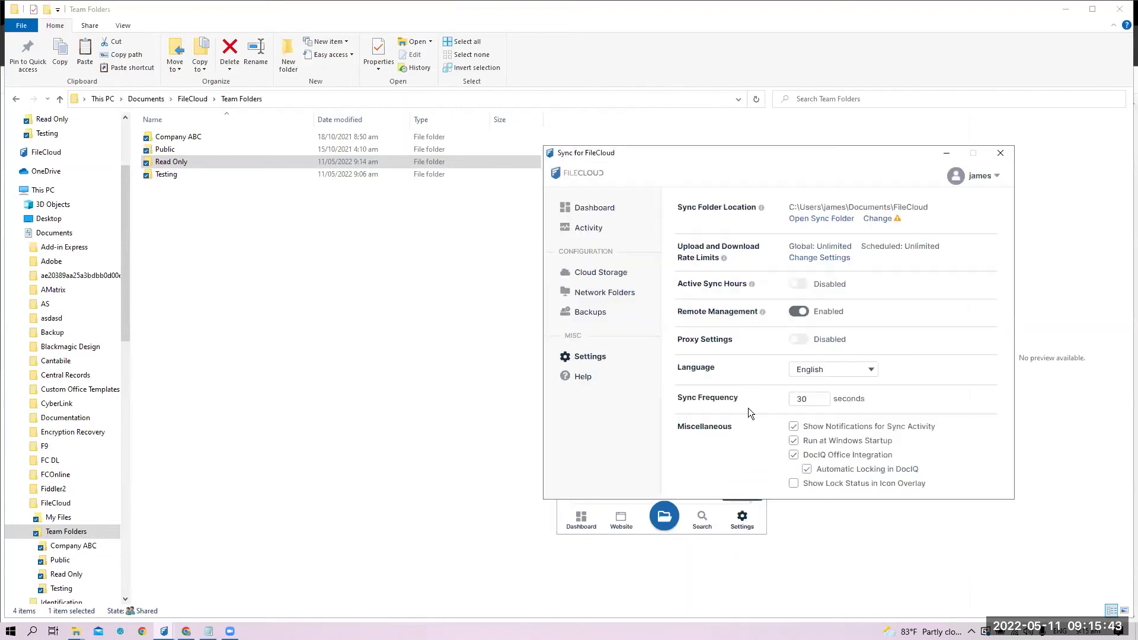
left_click(987, 179)
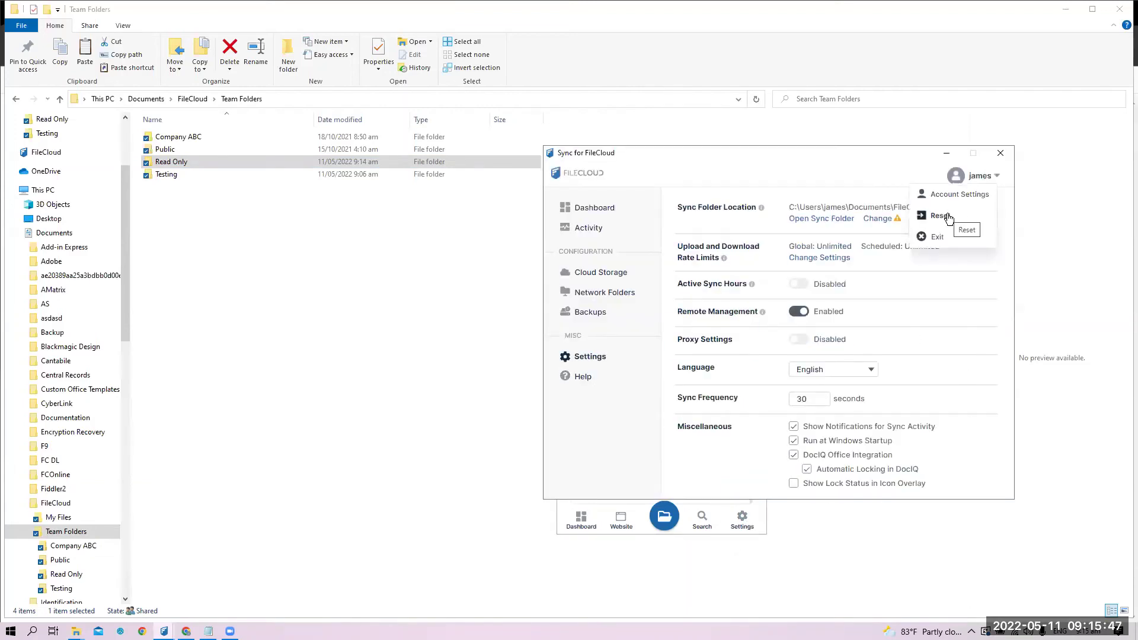
- In File Explorer, view the My Files folder, then go up to the FileCloud folder
left_click(181, 576)
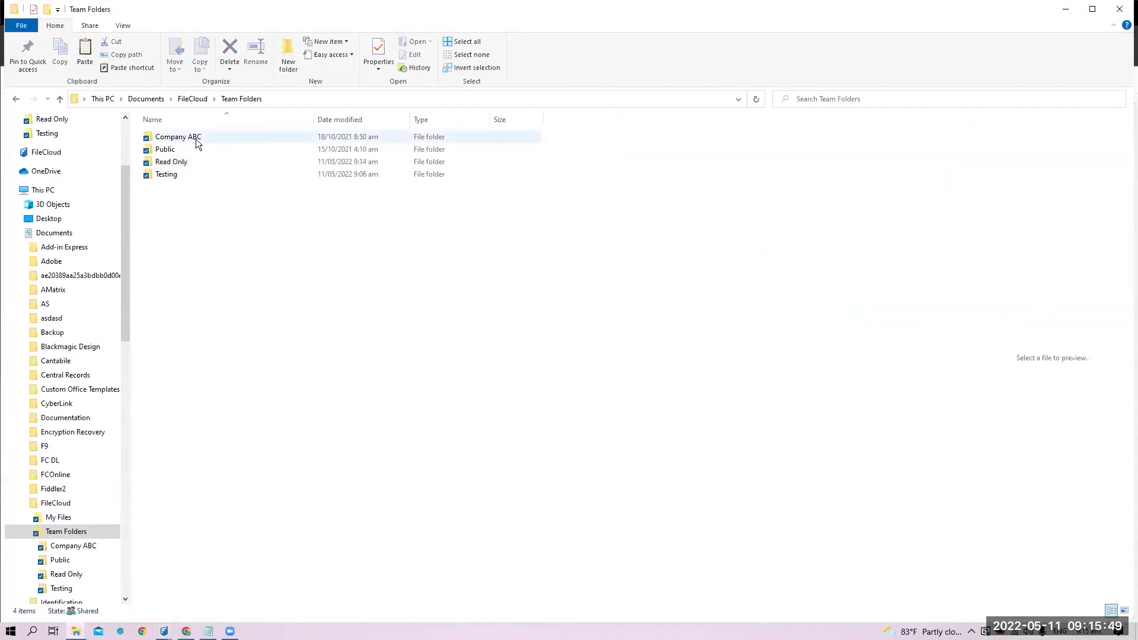
left_click(61, 517)
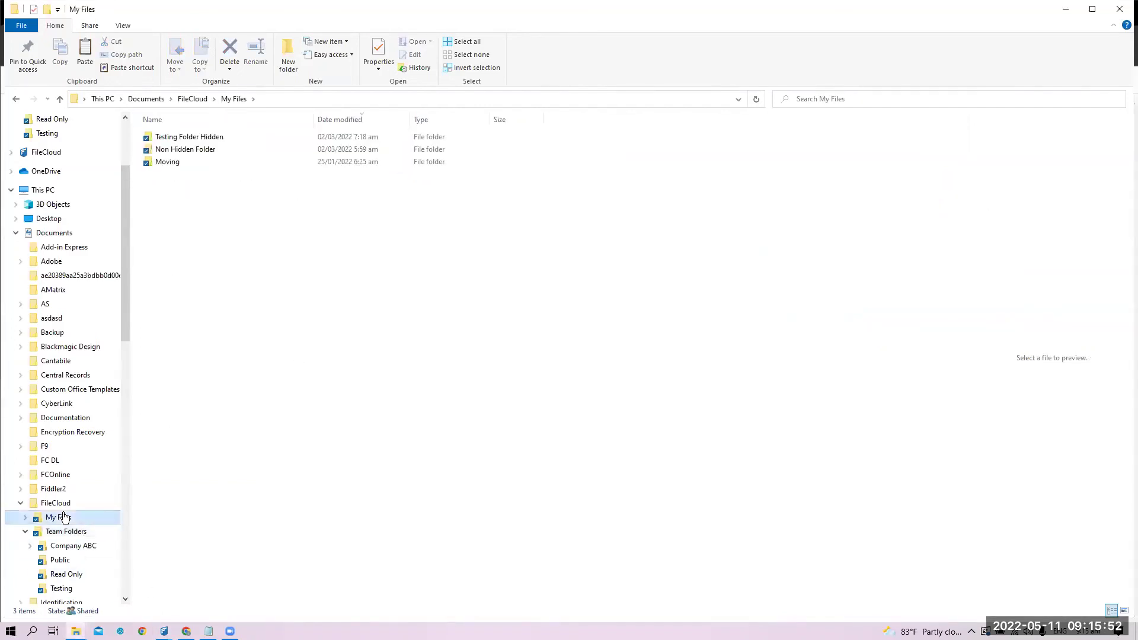
left_click(193, 101)
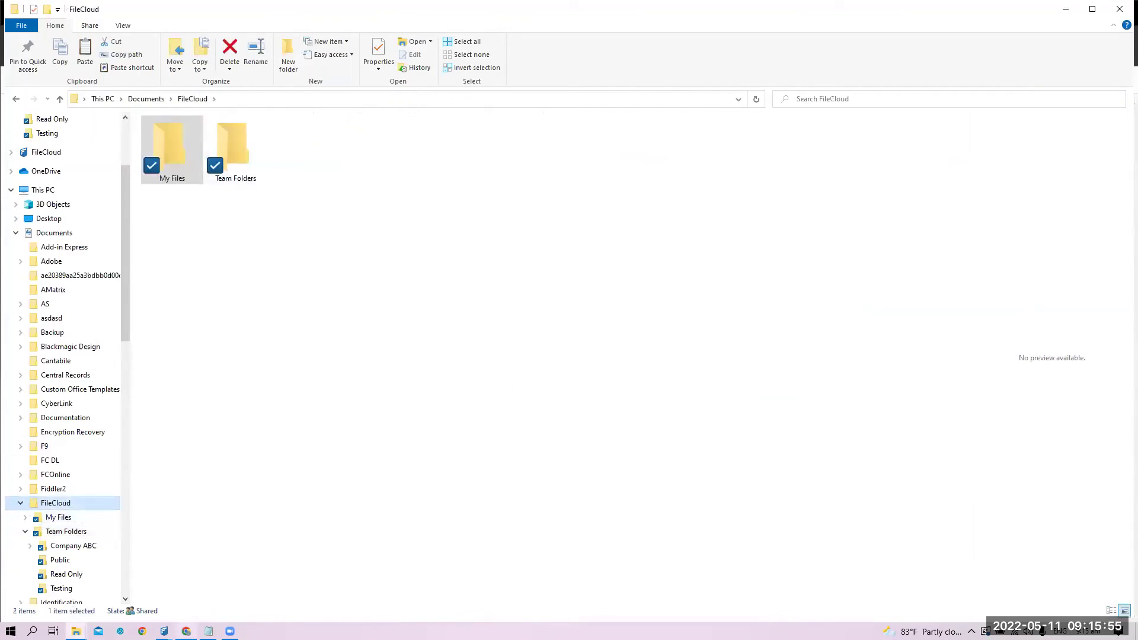
- Reset the sync client from the account menu, confirming logout, then reopen My Files
left_click(164, 631)
left_click(741, 268)
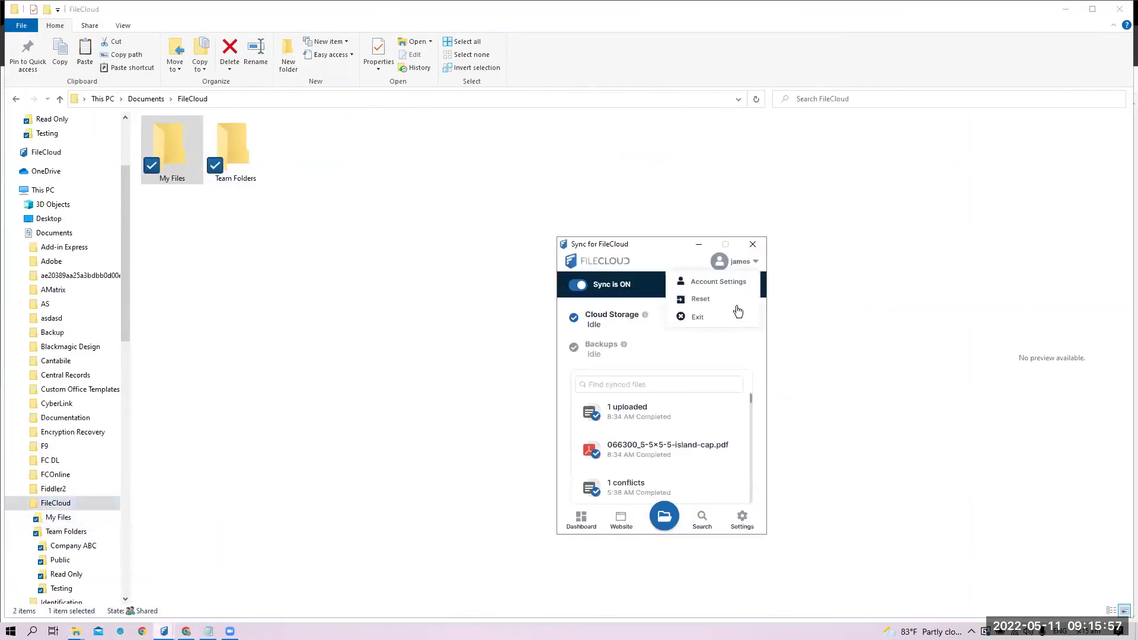
left_click(704, 300)
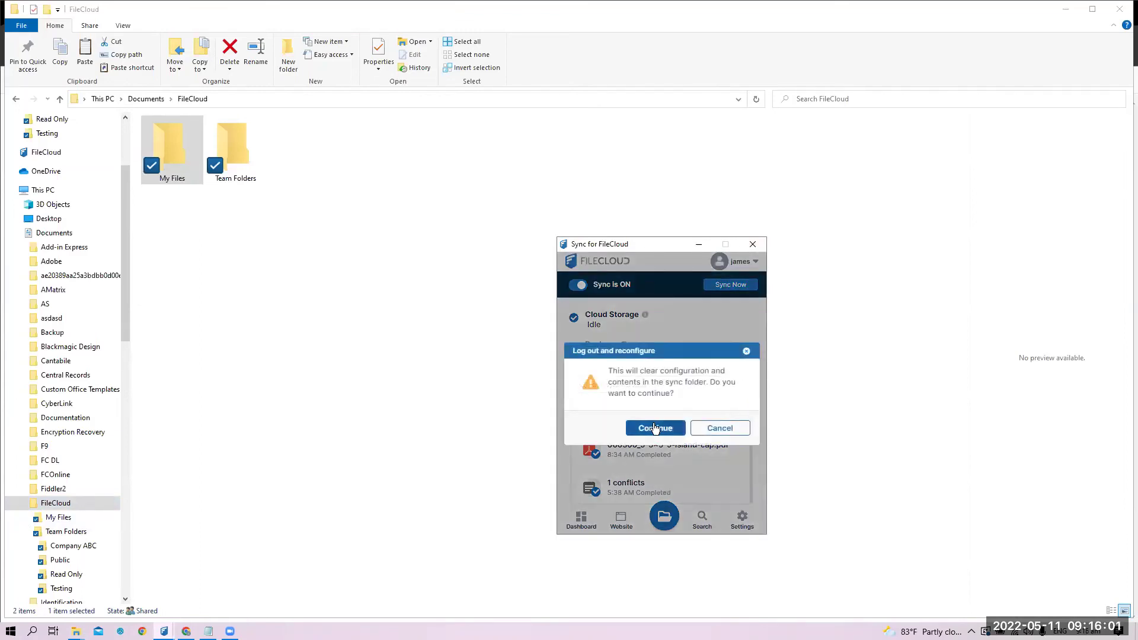
left_click(654, 427)
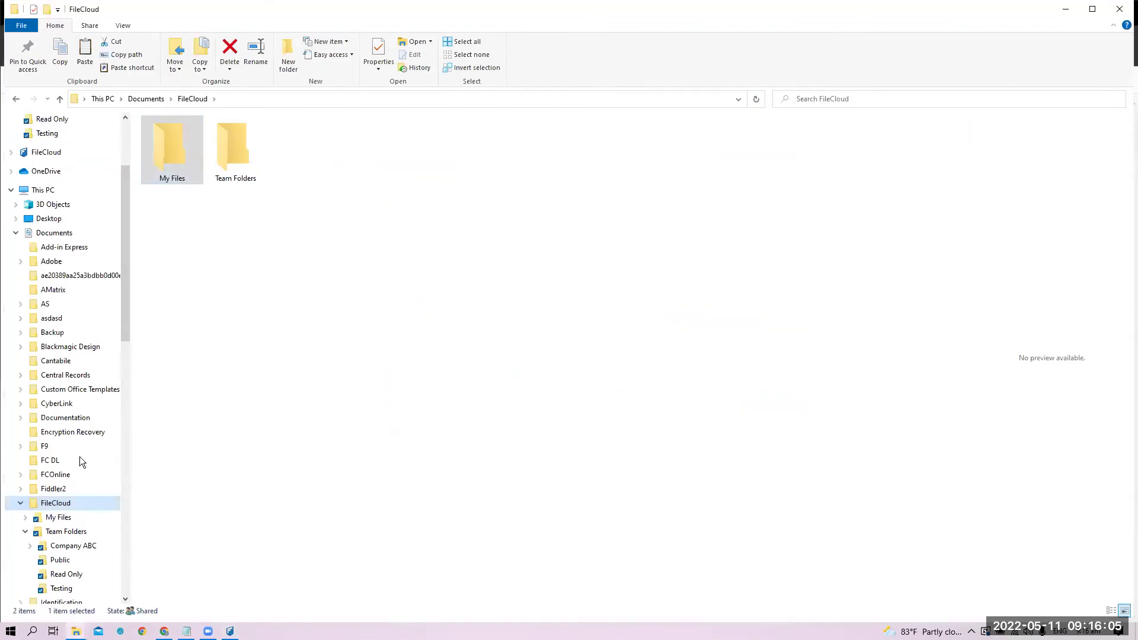
left_click(66, 532)
- Open My Files and briefly select, then deselect, Testing Folder Hidden
left_click(58, 517)
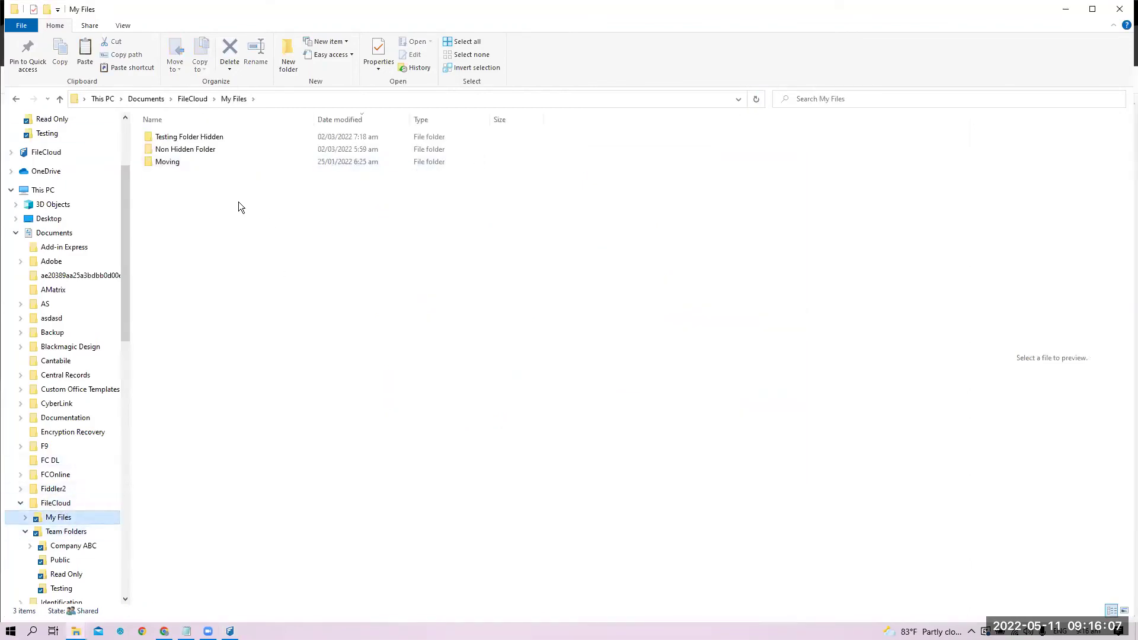
left_click(178, 137)
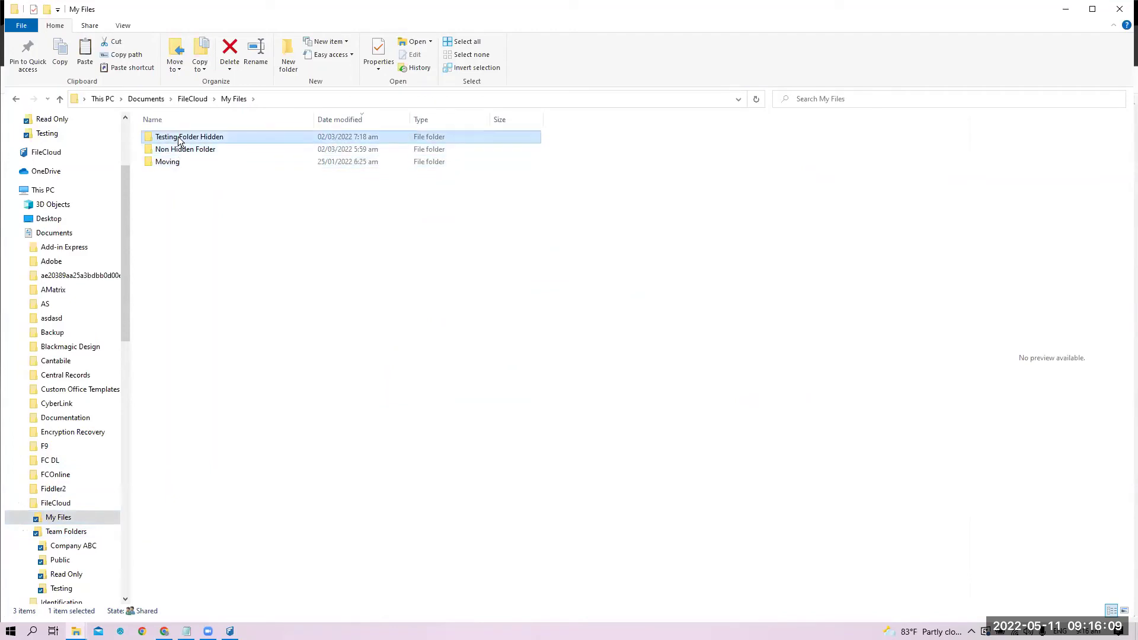
left_click(517, 251)
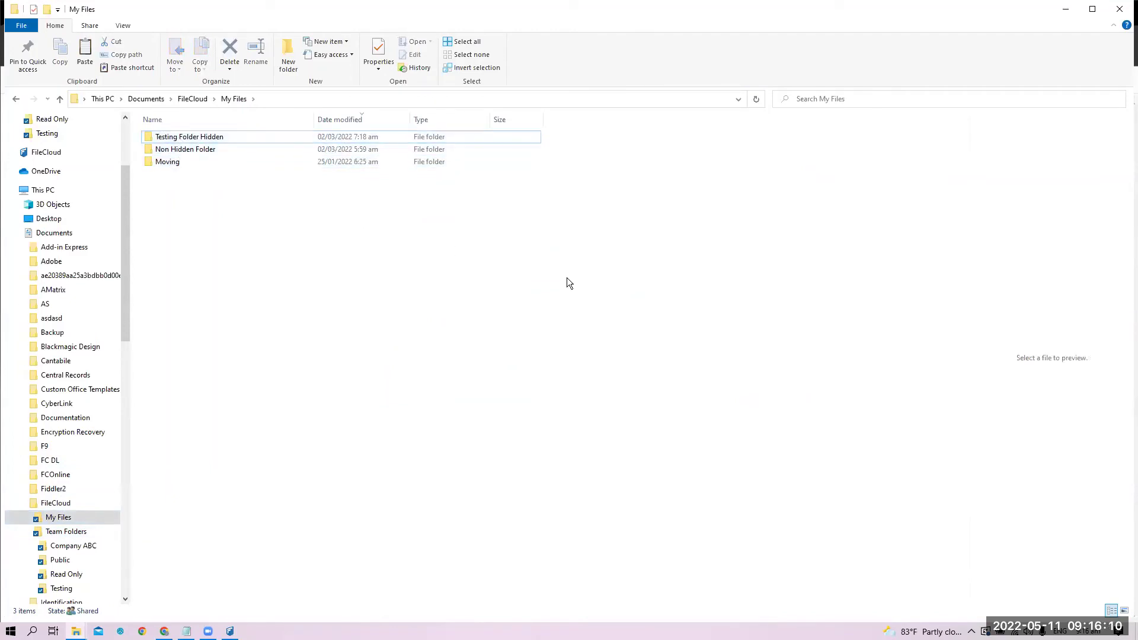
left_click(230, 631)
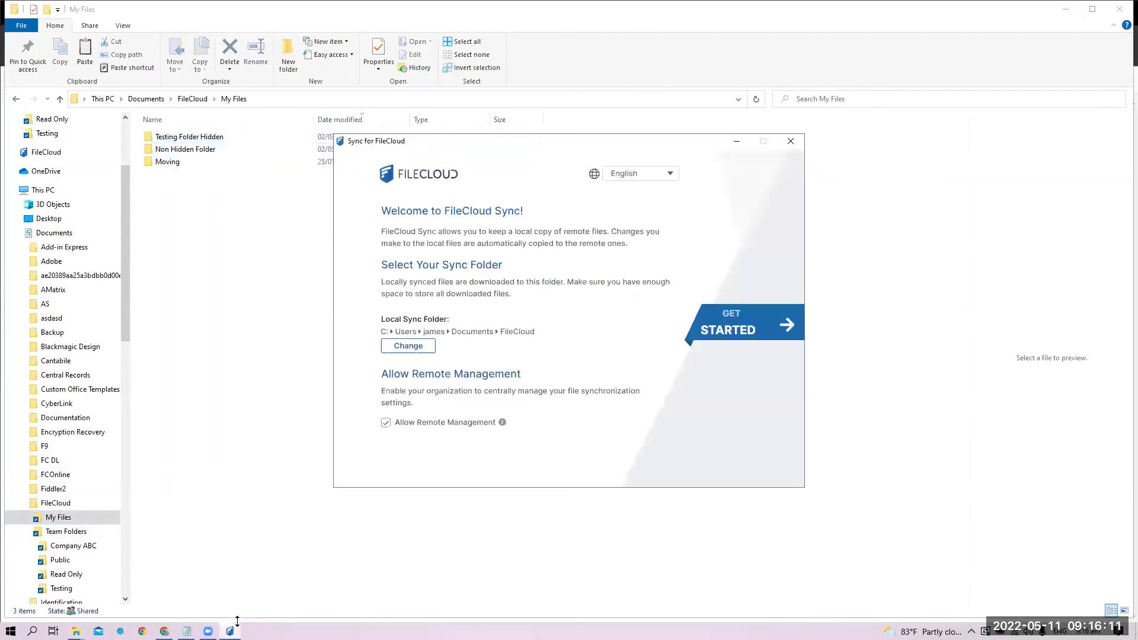
left_click(732, 328)
left_click(556, 322)
type("demot")
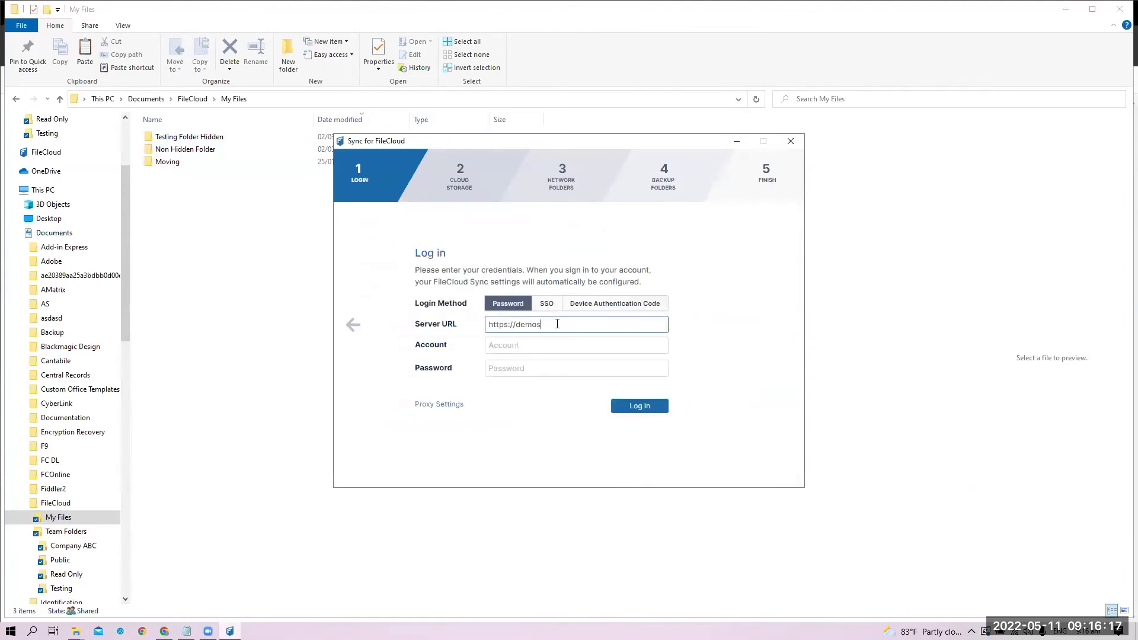
type("ite2.filecloud")
type(".com")
key("Tab")
type("james")
key("Tab")
type("••••••••")
left_click(509, 325)
key("BackSpace")
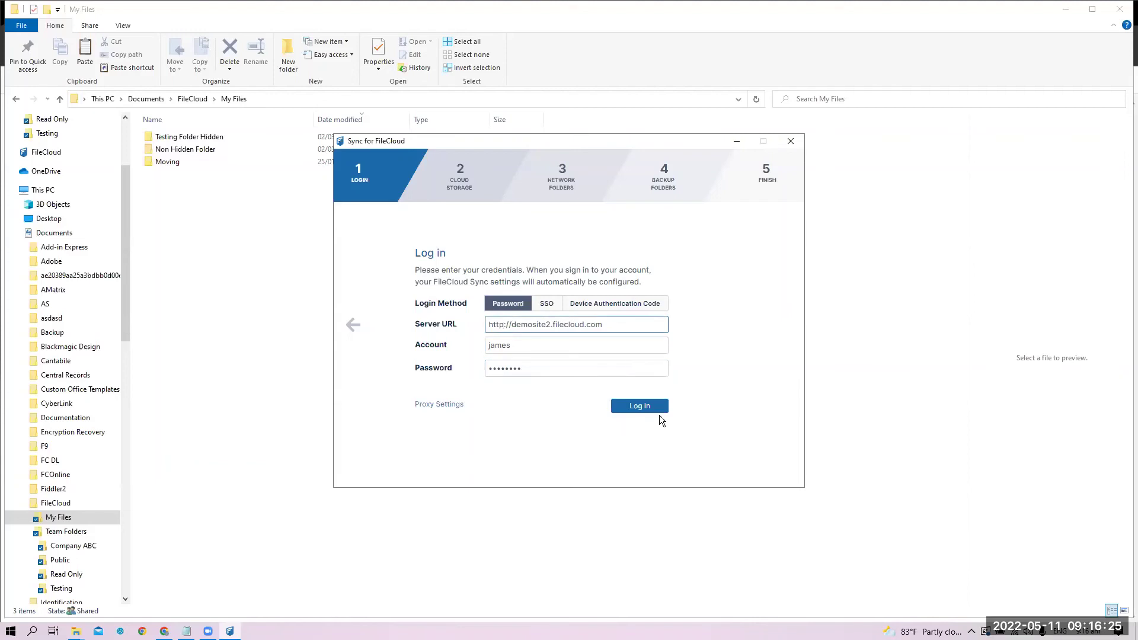
left_click(658, 410)
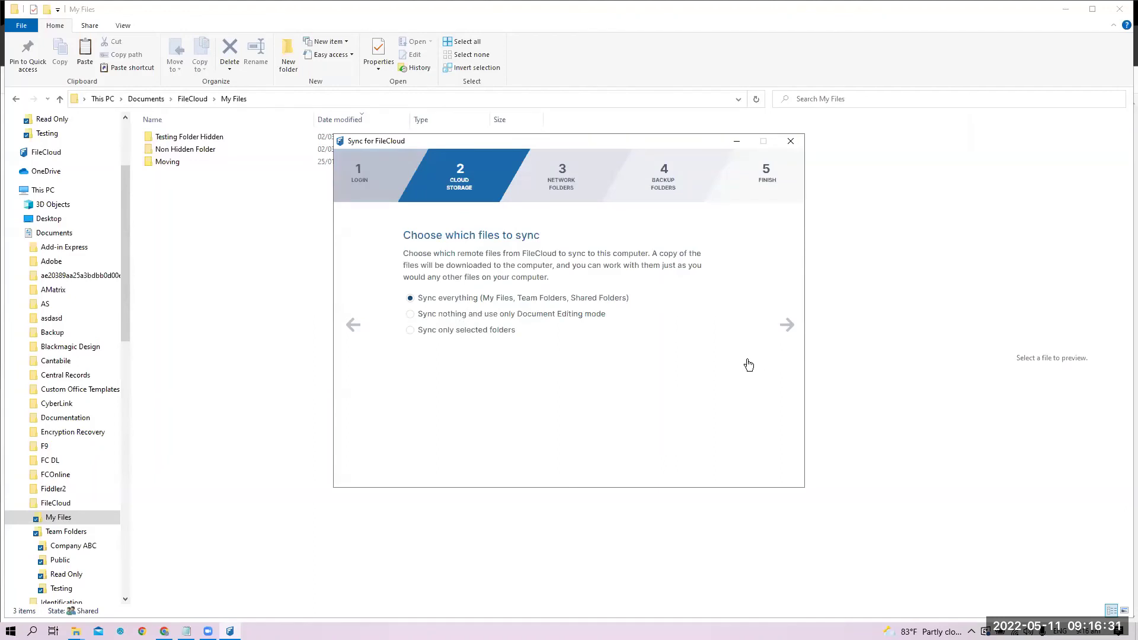
- Choose 'Sync nothing and use only Document Editing mode', finish setup, check the dashboard, and minimize
left_click(468, 318)
left_click(788, 327)
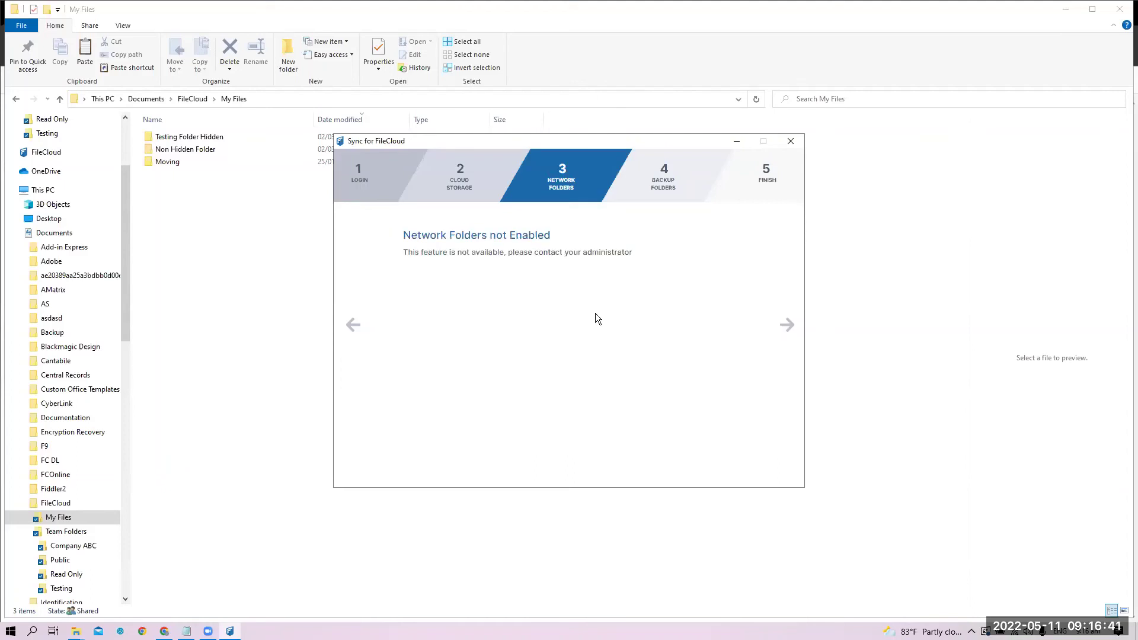
left_click(788, 327)
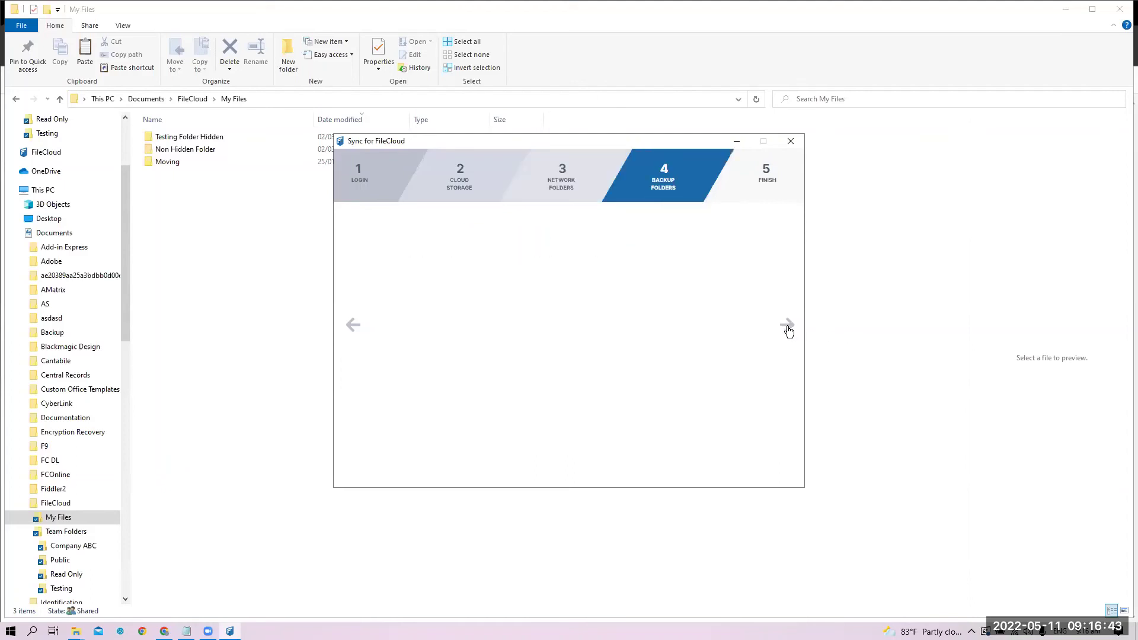
left_click(787, 326)
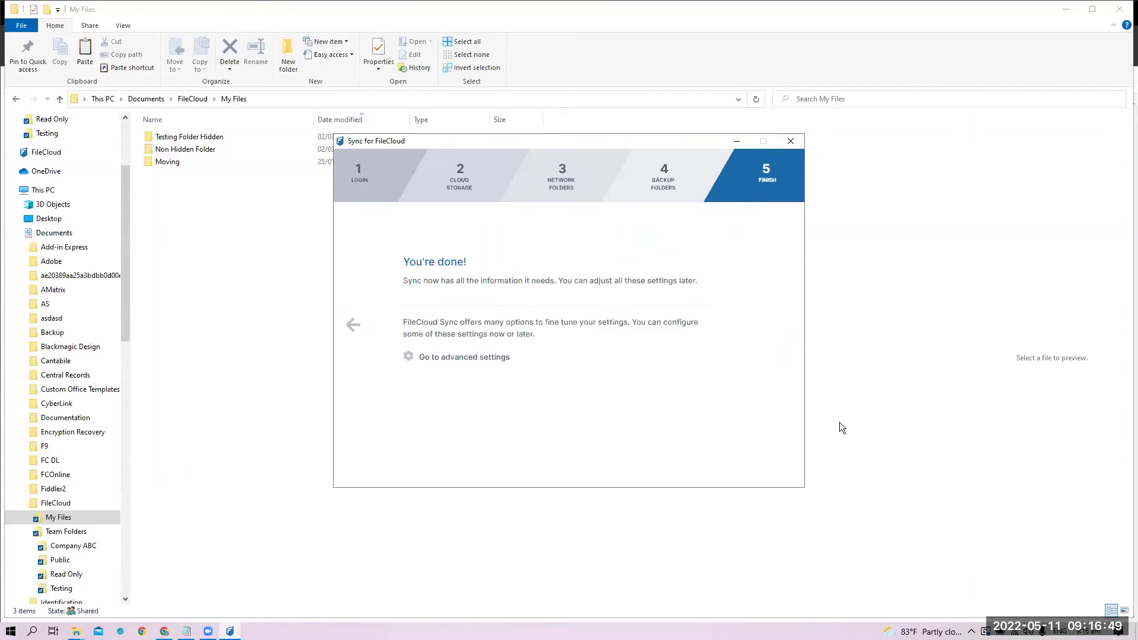
left_click(791, 141)
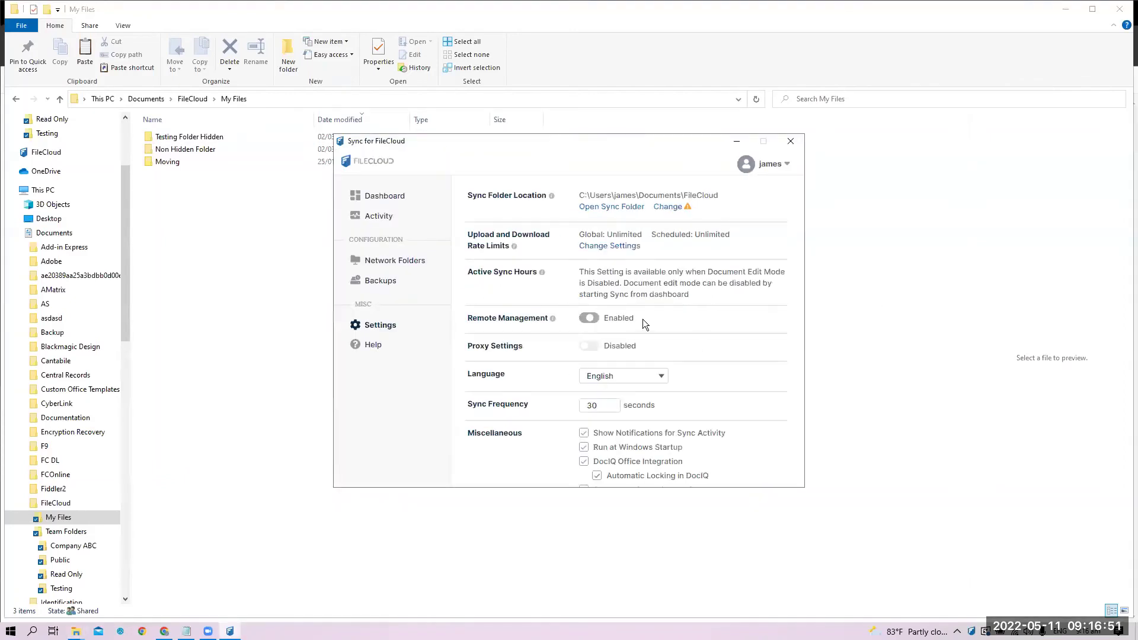
left_click(382, 195)
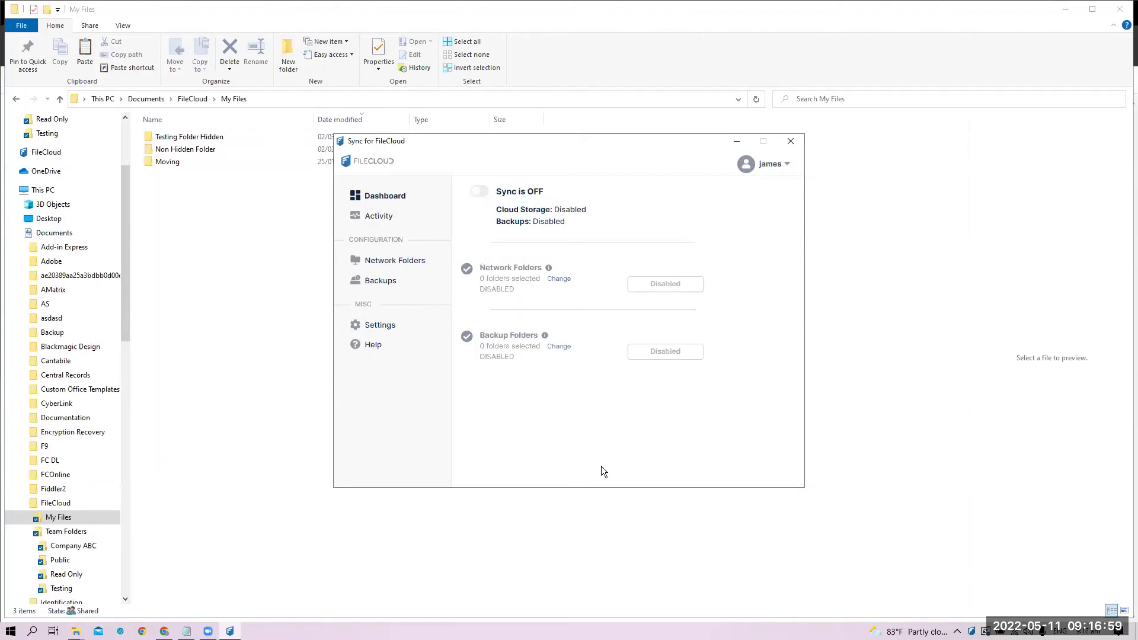
left_click(737, 141)
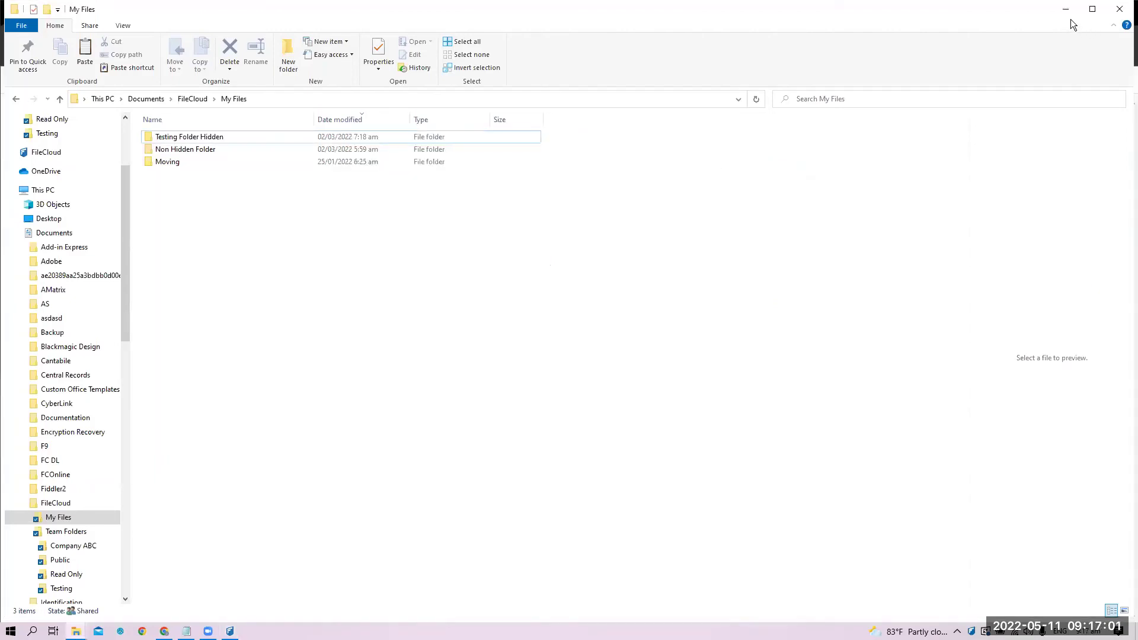
- In the FileCloud portal, open the demosite Testing team folder and list Word.docx's actions
left_click(1066, 9)
left_click(201, 15)
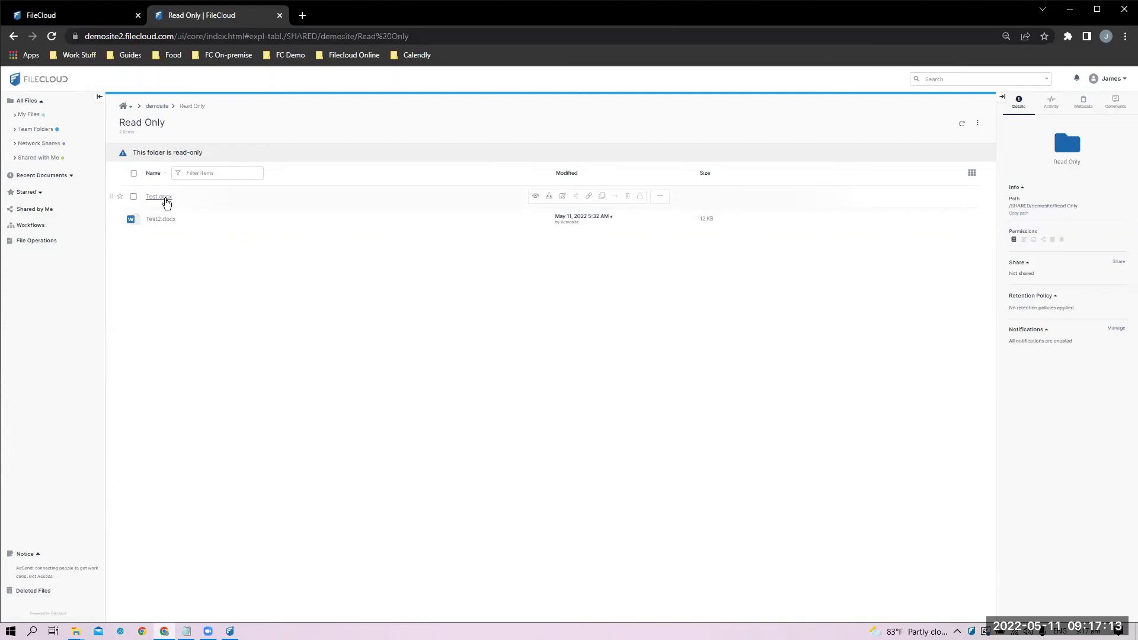
left_click(48, 129)
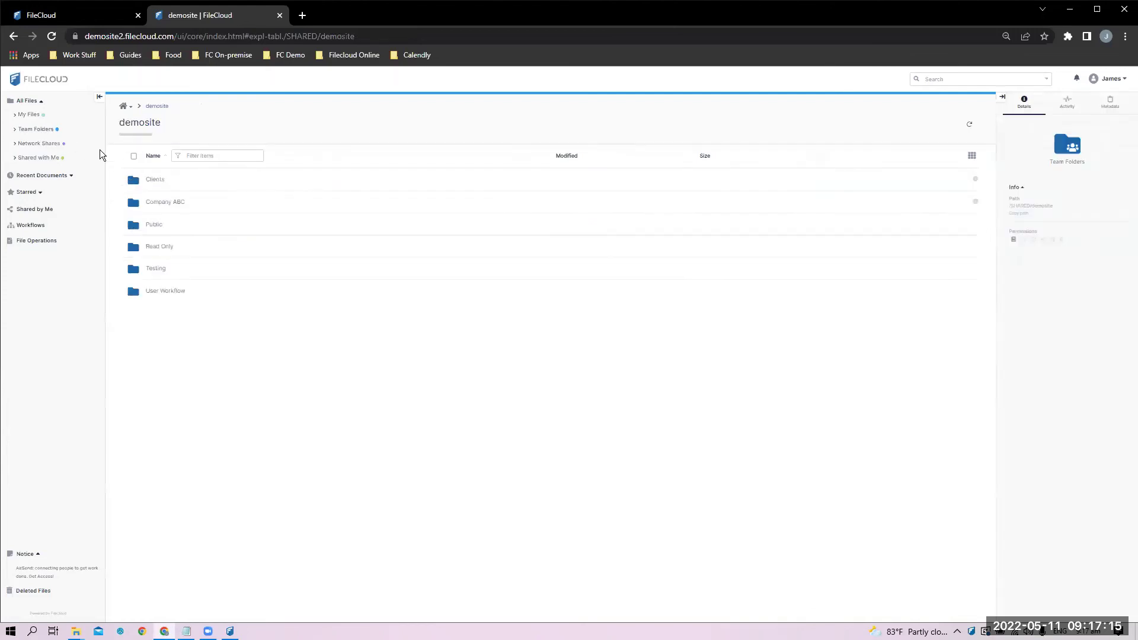
left_click(158, 181)
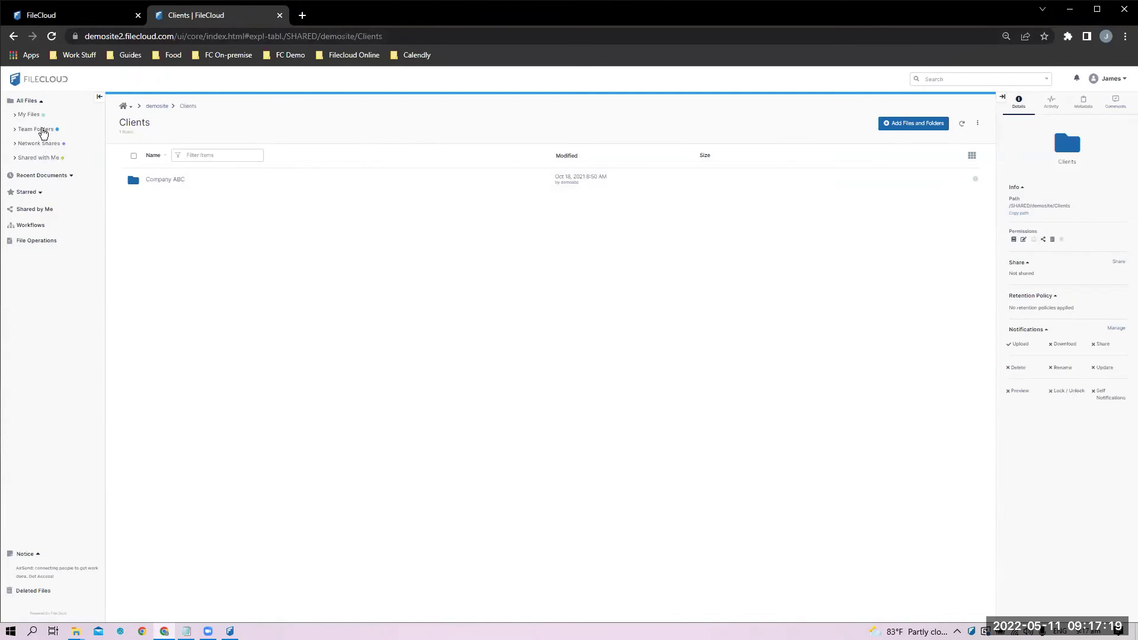
left_click(39, 129)
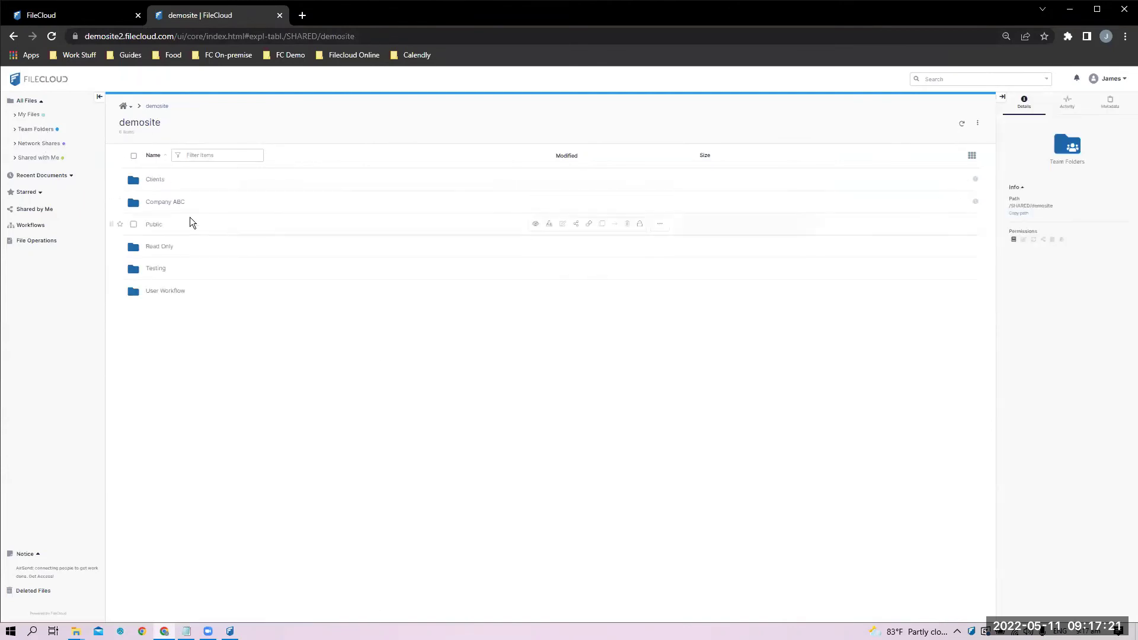
left_click(156, 269)
right_click(159, 248)
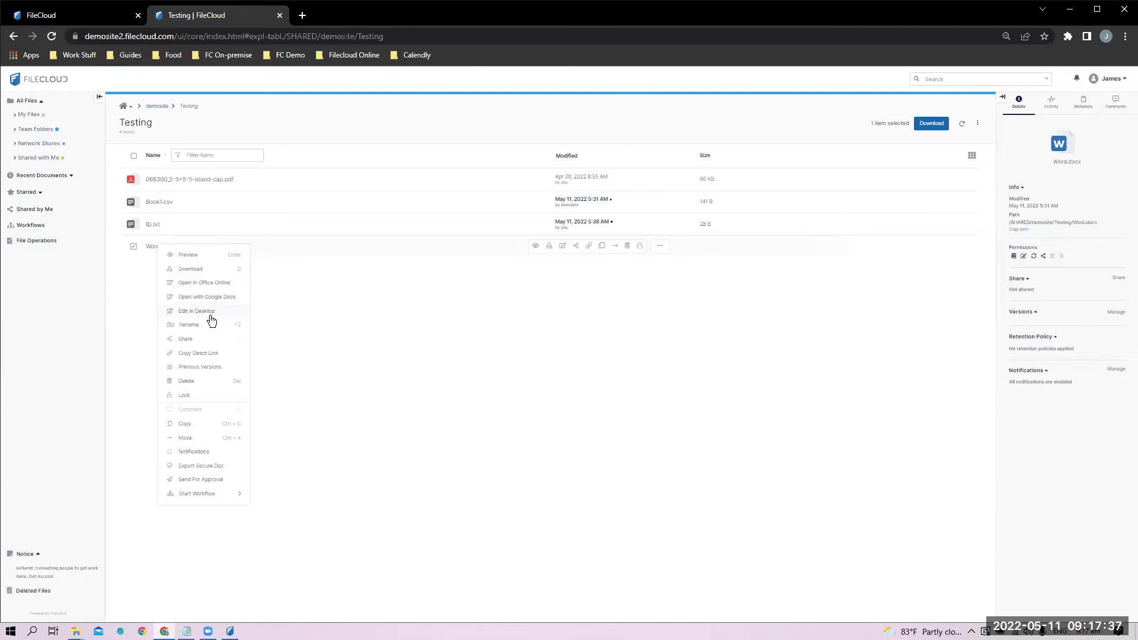
- In the admin portal's UI customization settings, check that 'Show Edit in Desktop Option' is enabled
left_click(83, 15)
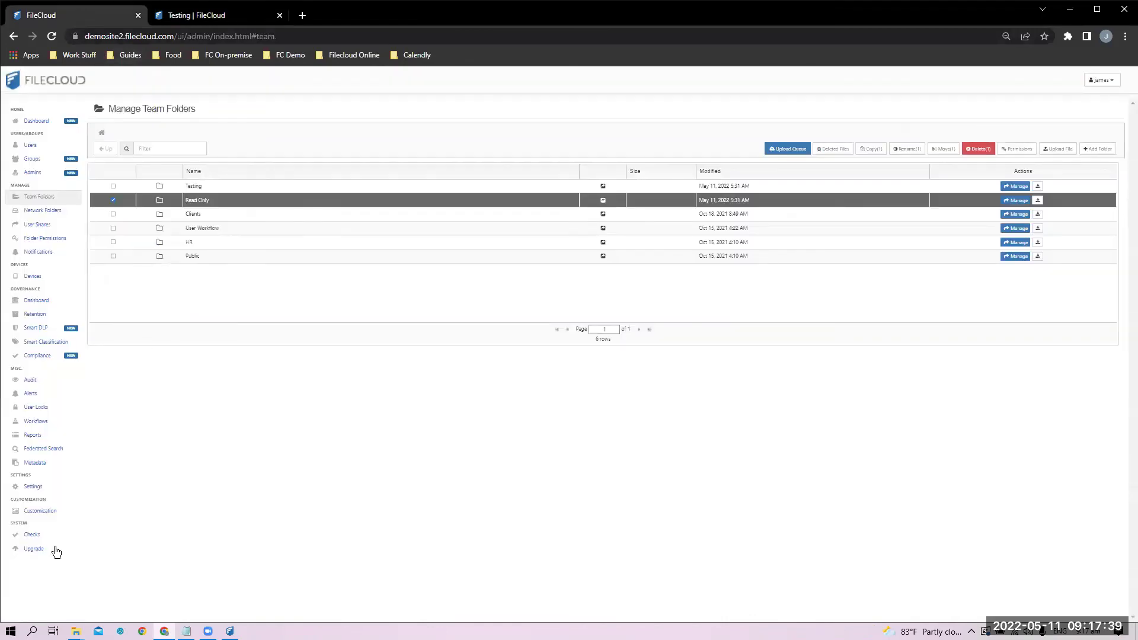
left_click(41, 511)
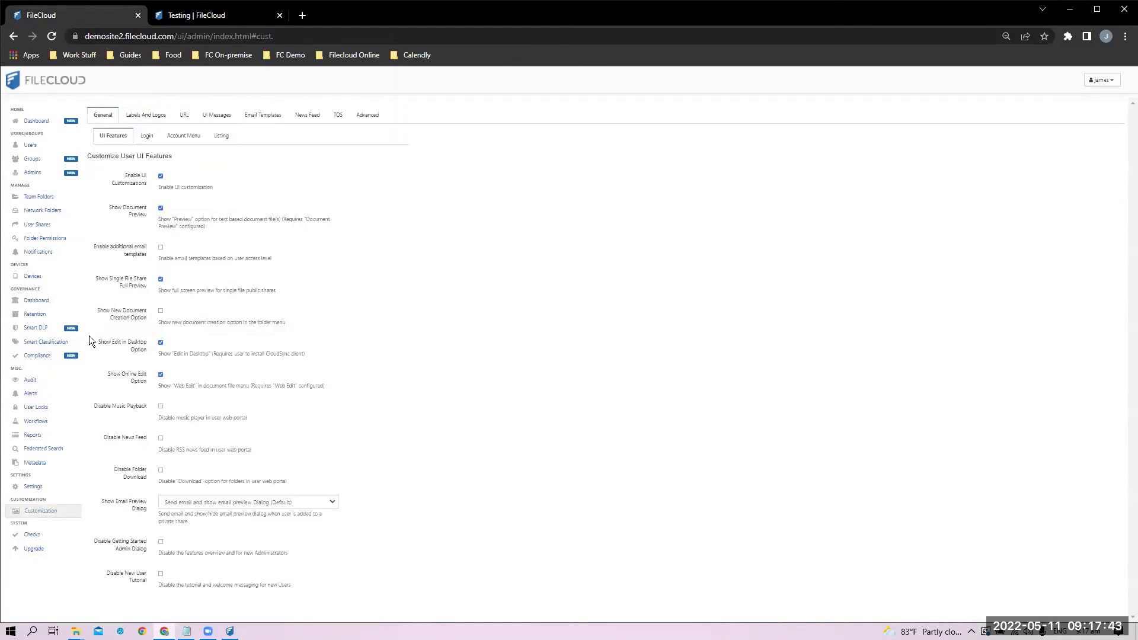
left_click_drag(89, 340, 144, 348)
left_click_drag(161, 354, 330, 350)
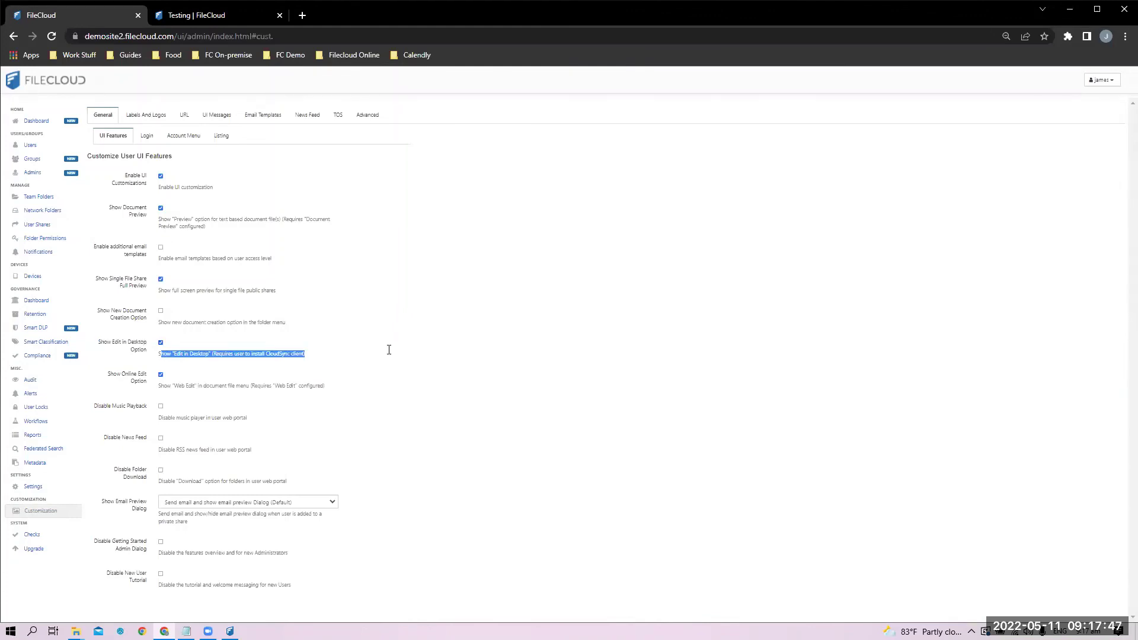
- Back in the user portal, bring up Word.docx's actions list again
key("ctrl+Tab")
left_click(184, 249)
right_click(171, 250)
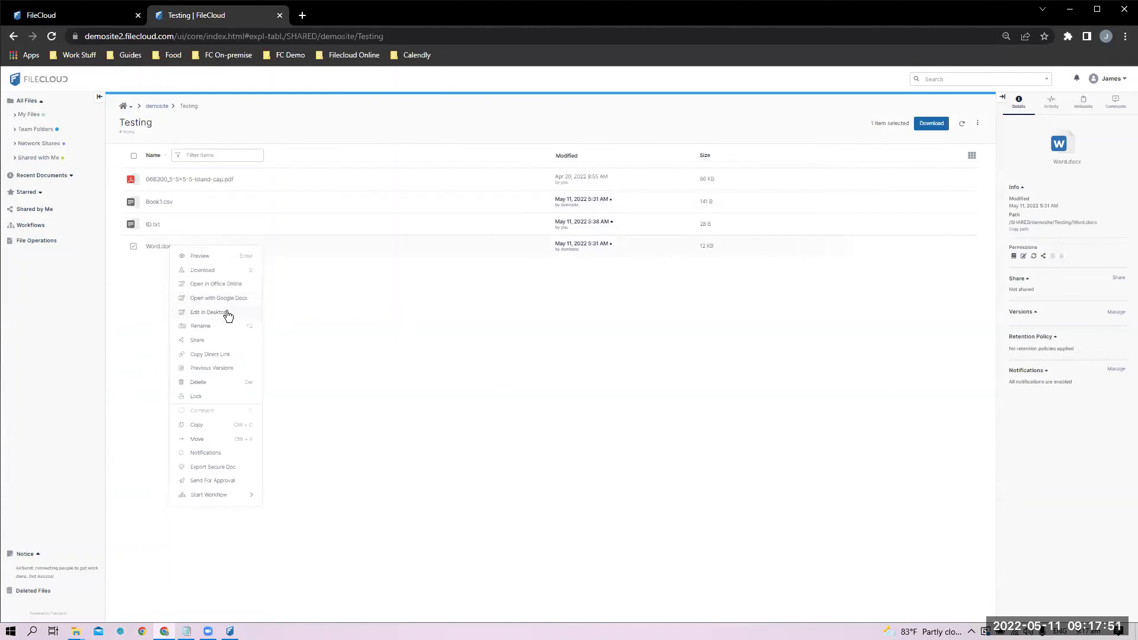
- Edit Word.docx in Desktop and close Word, then open the island-cap PDF via Edit in Desktop
left_click(226, 313)
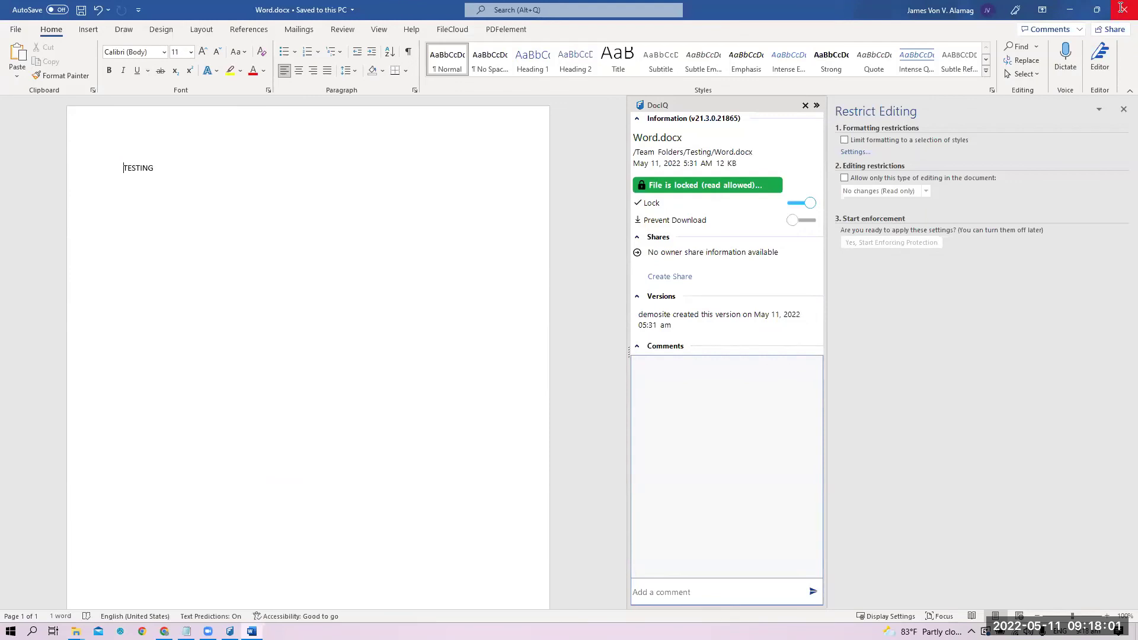
left_click(1122, 7)
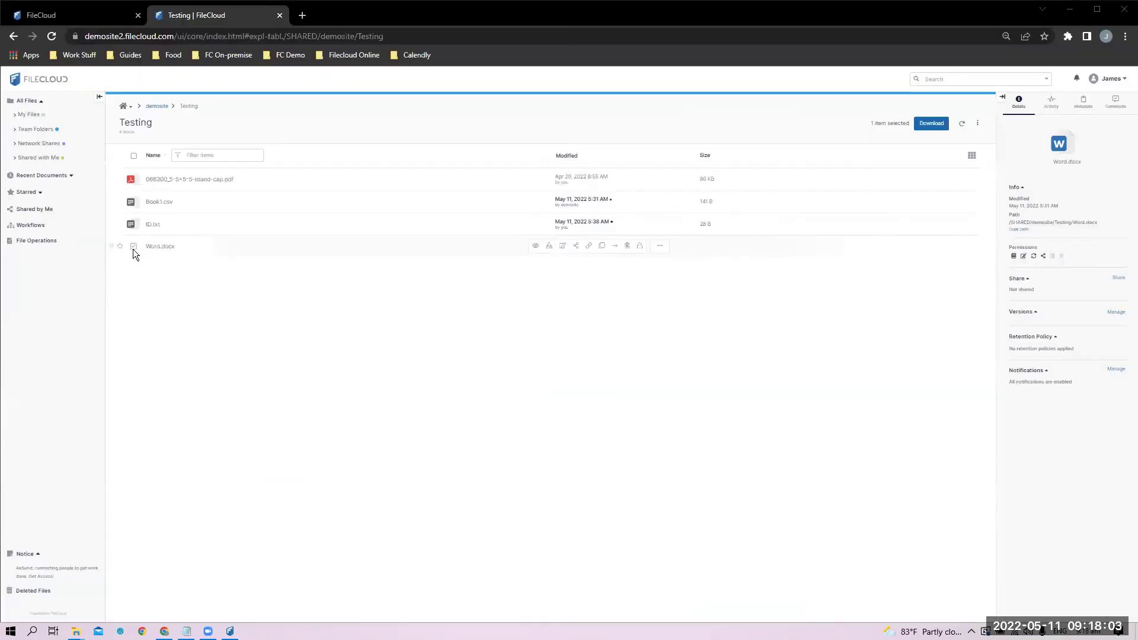
right_click(209, 180)
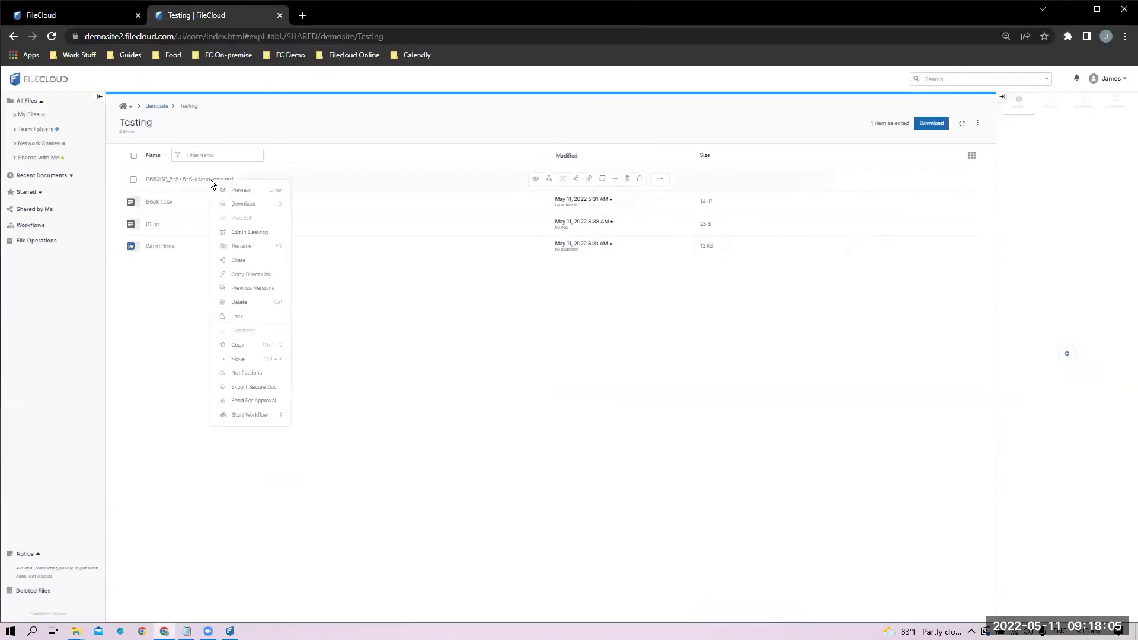
left_click(262, 235)
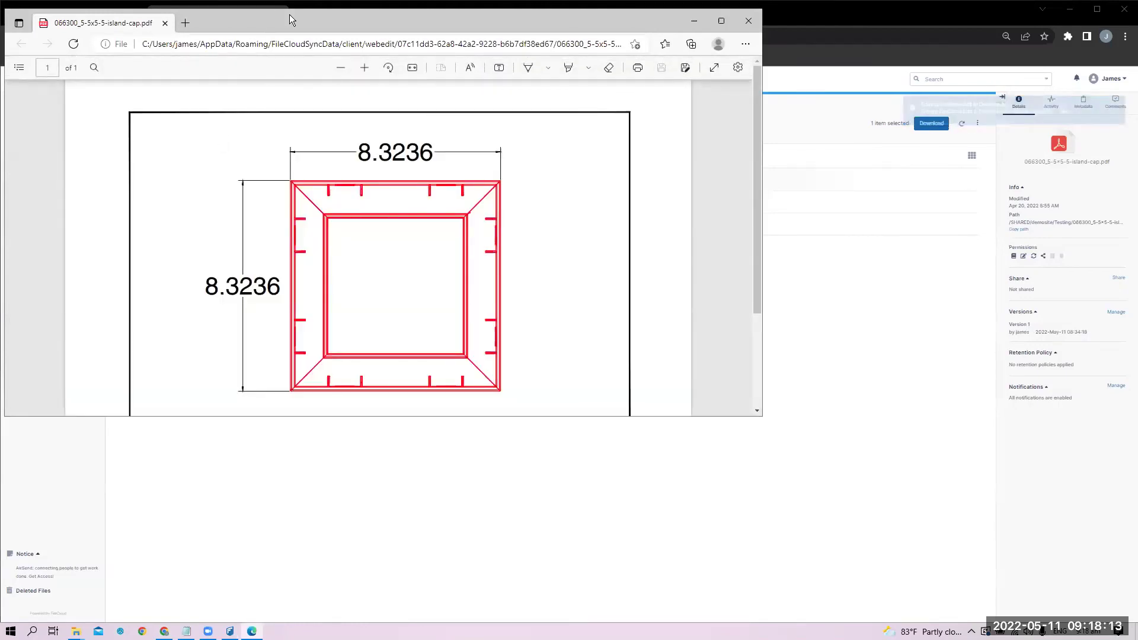
- Draw a blue ink loop and a yellow highlight above the part, save the PDF, and close Edge
double_click(290, 19)
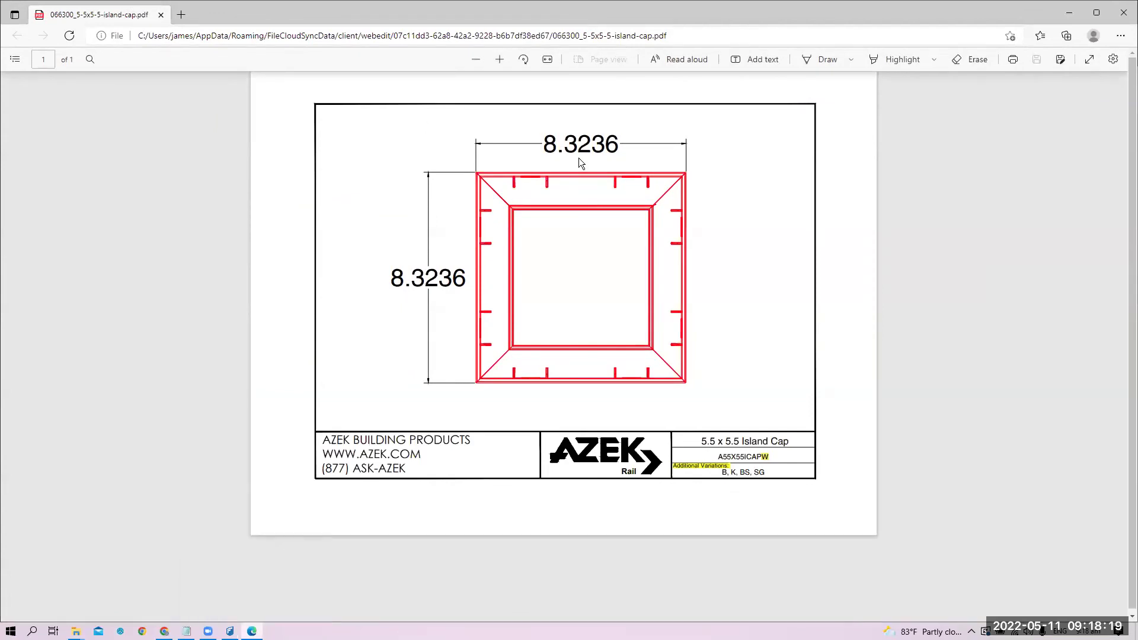
left_click(822, 60)
mouse_move(623, 126)
left_mouse_down()
mouse_move(757, 140)
mouse_move(737, 88)
left_mouse_up()
left_click(898, 59)
left_click_drag(643, 125, 747, 152)
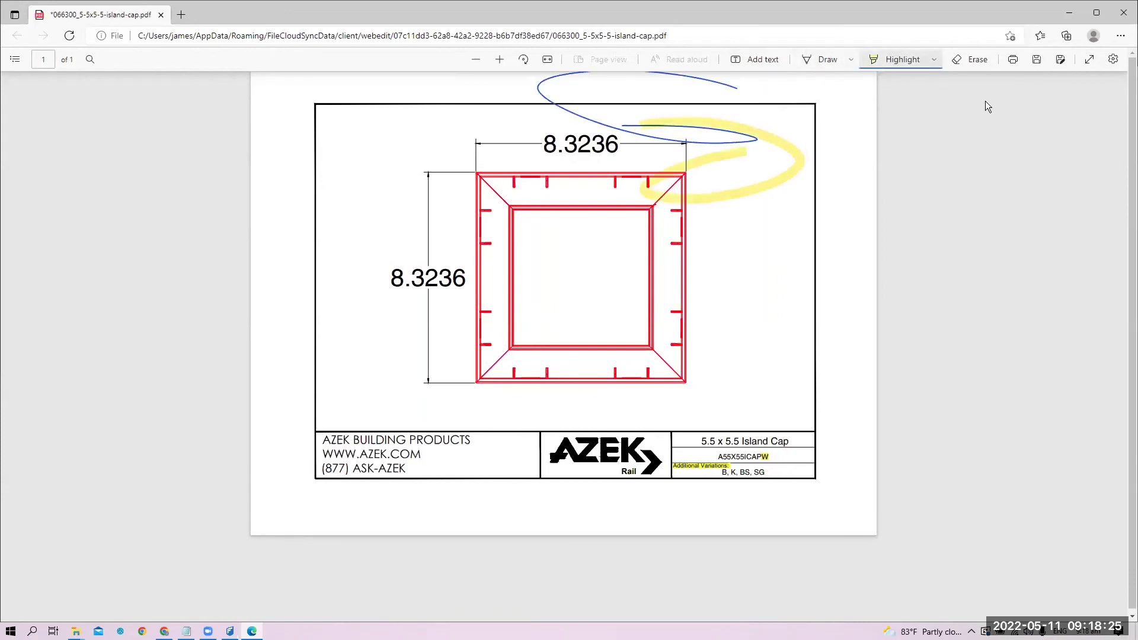
left_click(1037, 62)
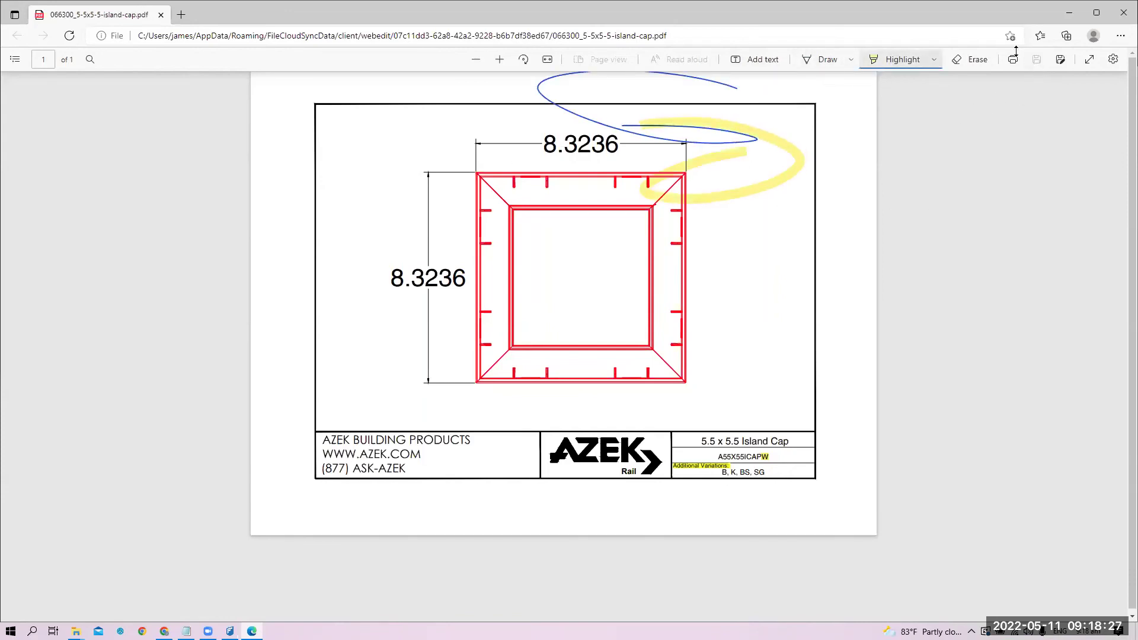
left_click(1122, 14)
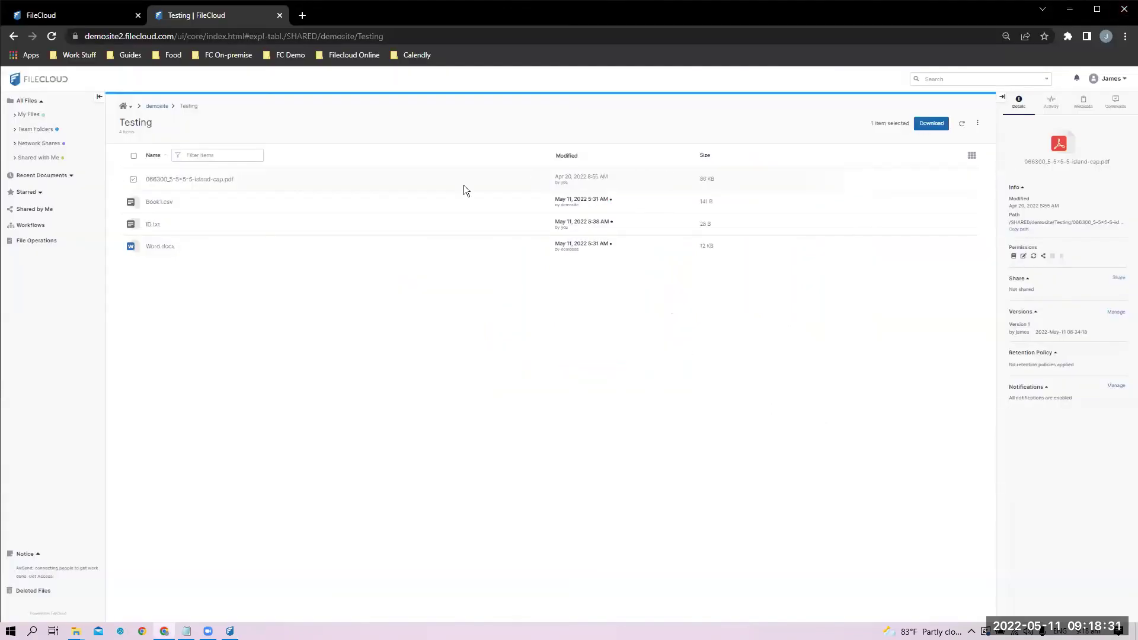
- Refresh the Testing folder to show the PDF modified May 11, 2022 9:18 AM
left_click(962, 125)
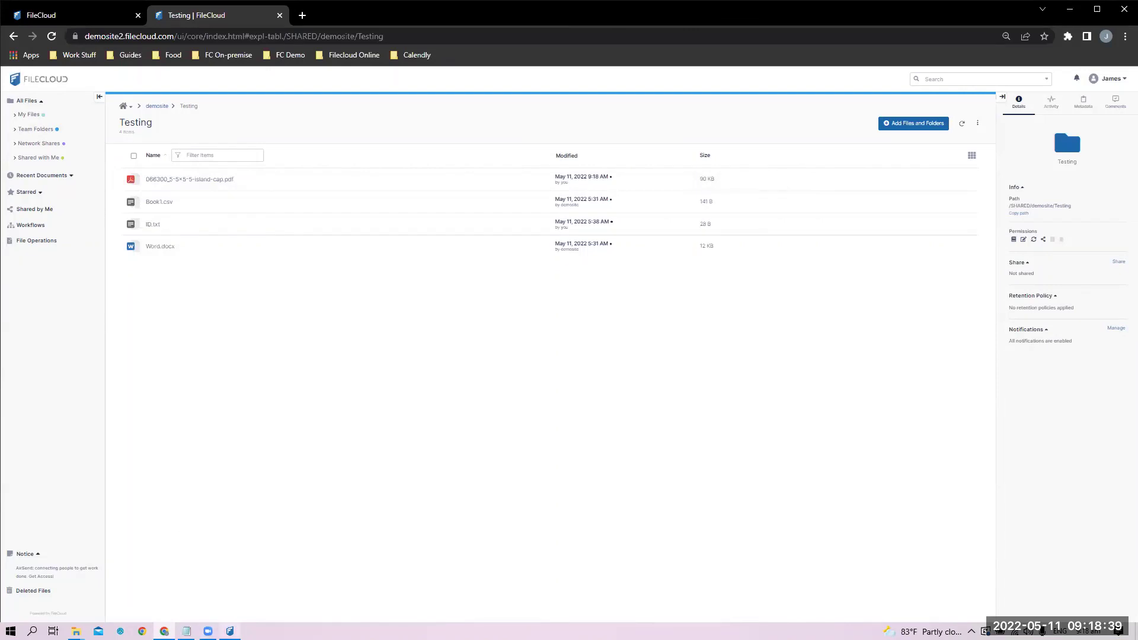
mouse_move(230, 631)
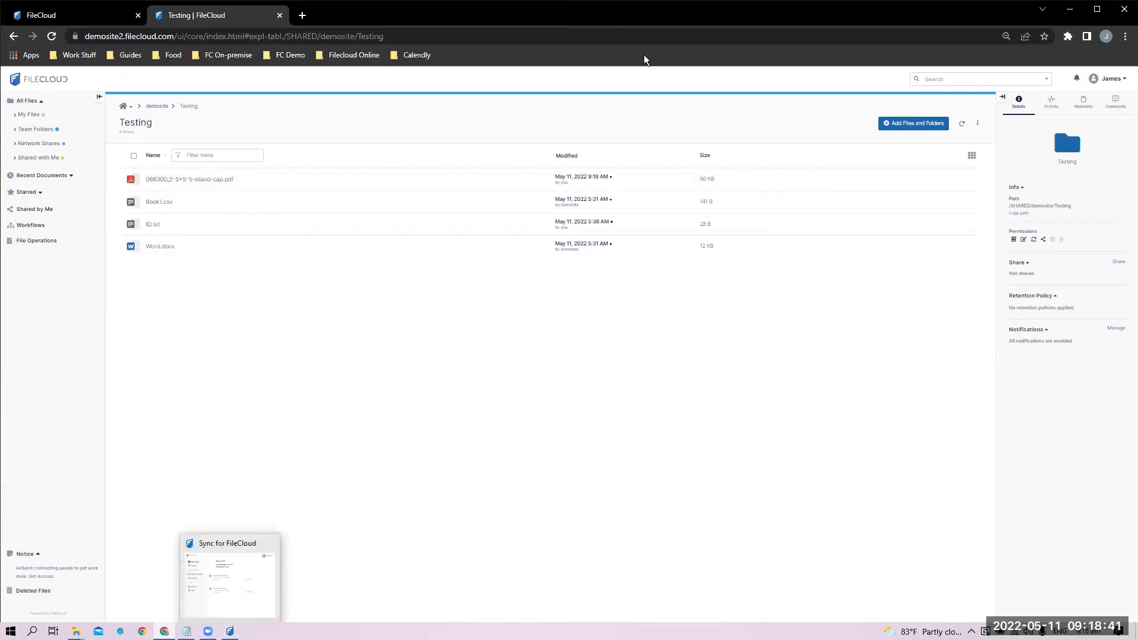